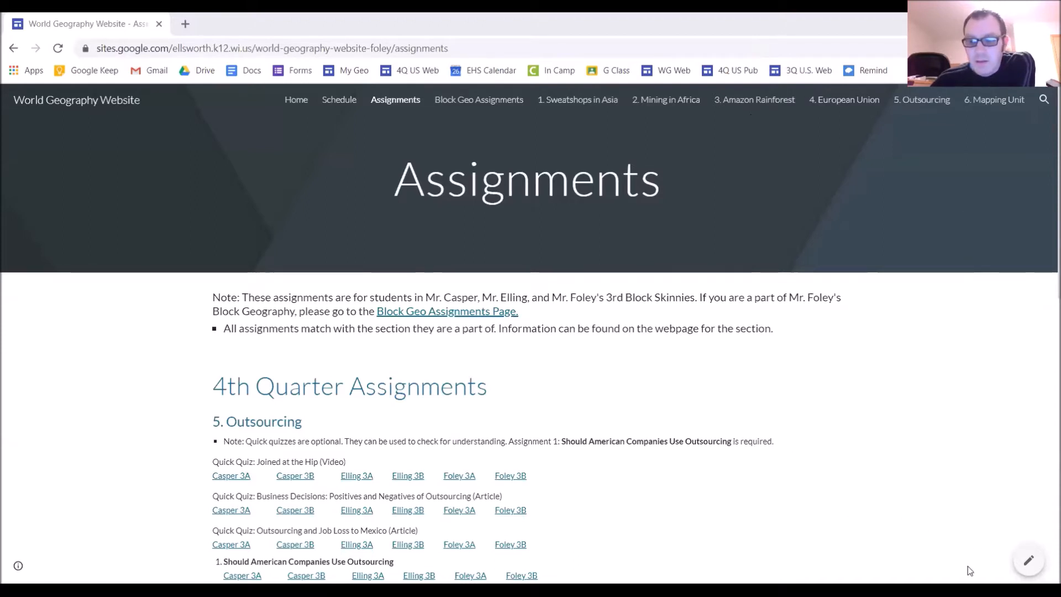
Open the Assignments page in the site editor and view the available themes.
click(1031, 559)
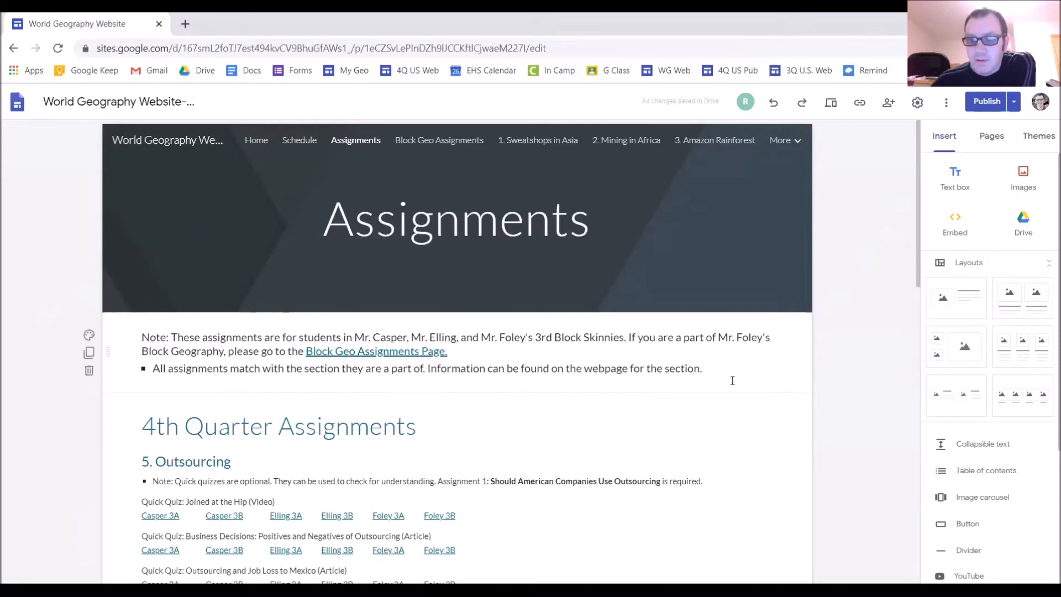
scroll(713, 382, down, 4)
scroll(601, 407, up, 4)
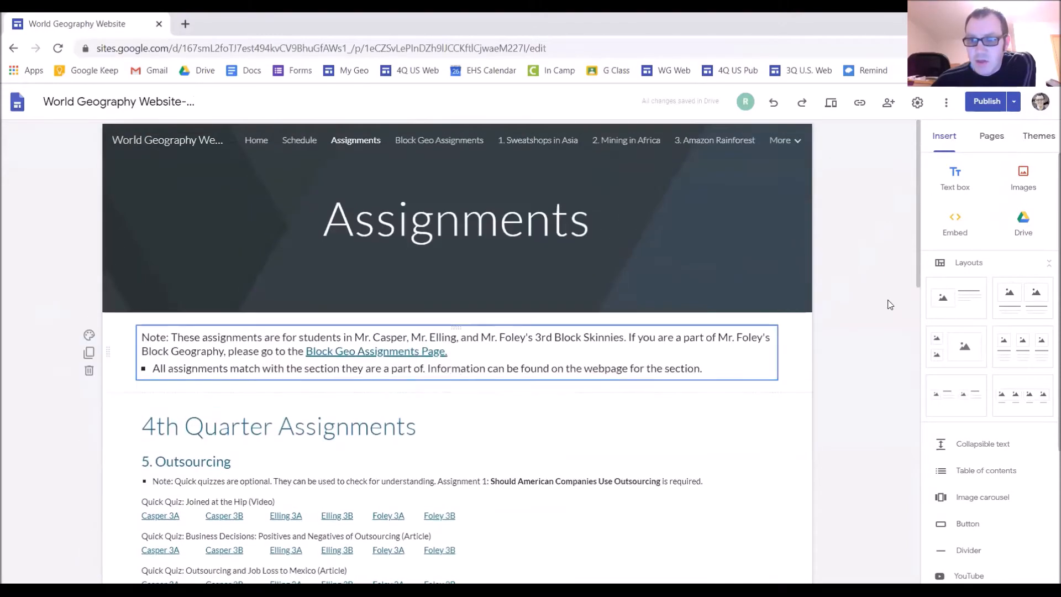
click(1037, 138)
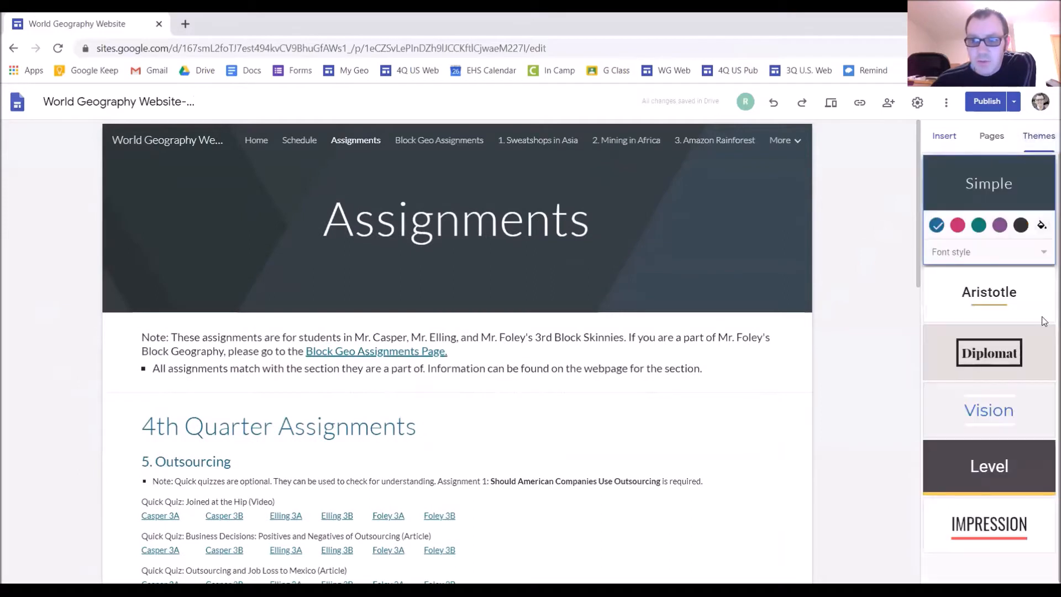
Add a new site page named "9. Environmental Changes".
click(991, 137)
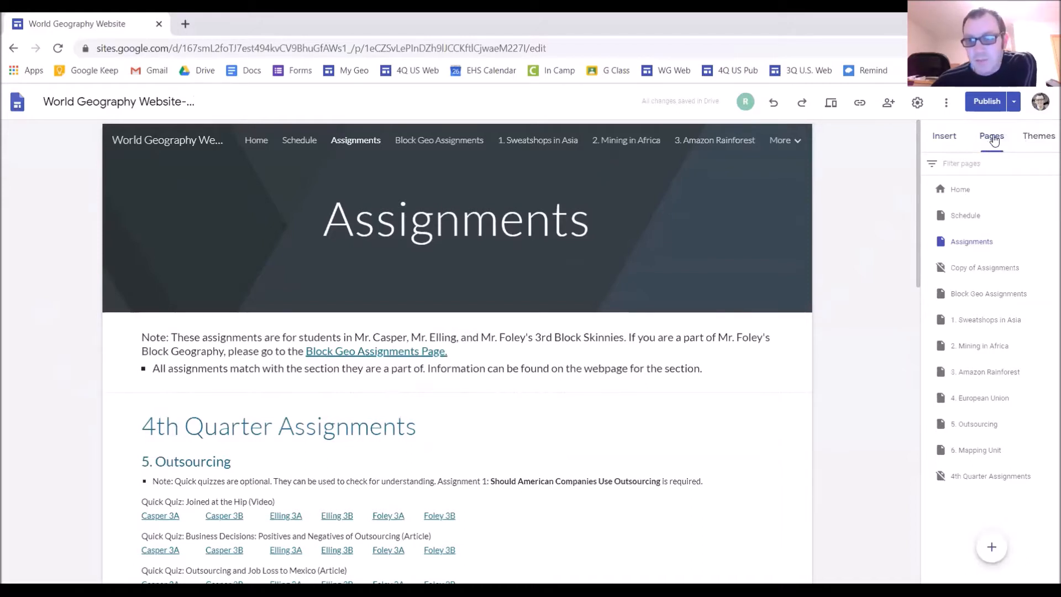
click(1000, 553)
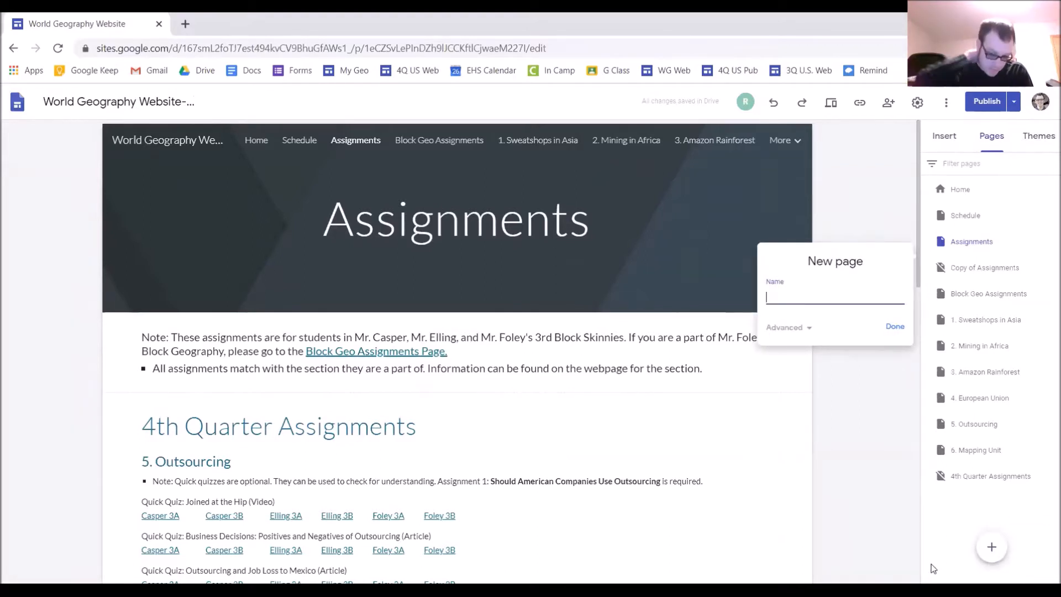
text(9. Enviro)
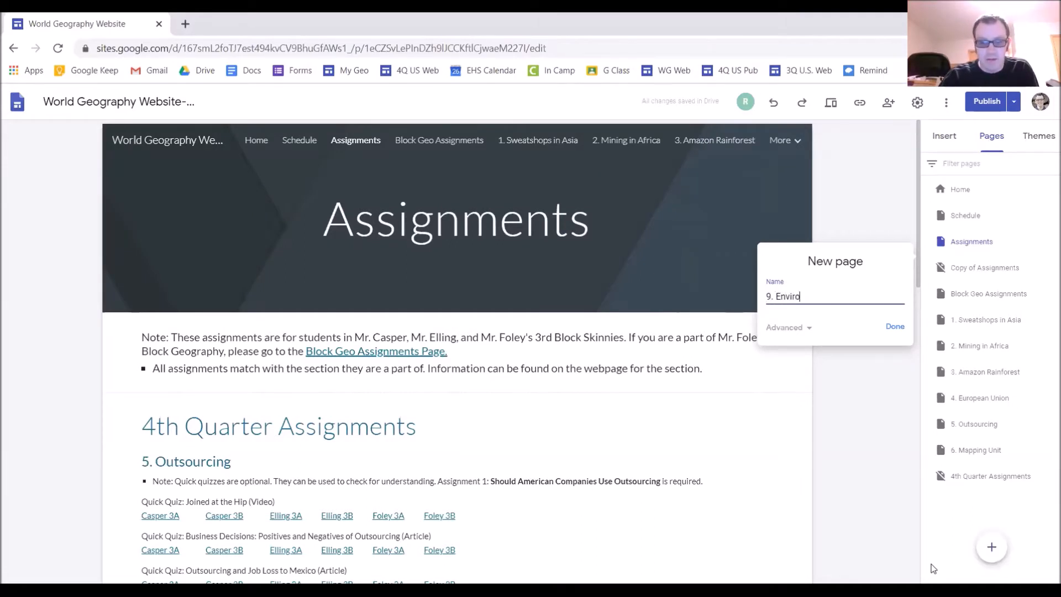
text(nmental Changes)
key(Return)
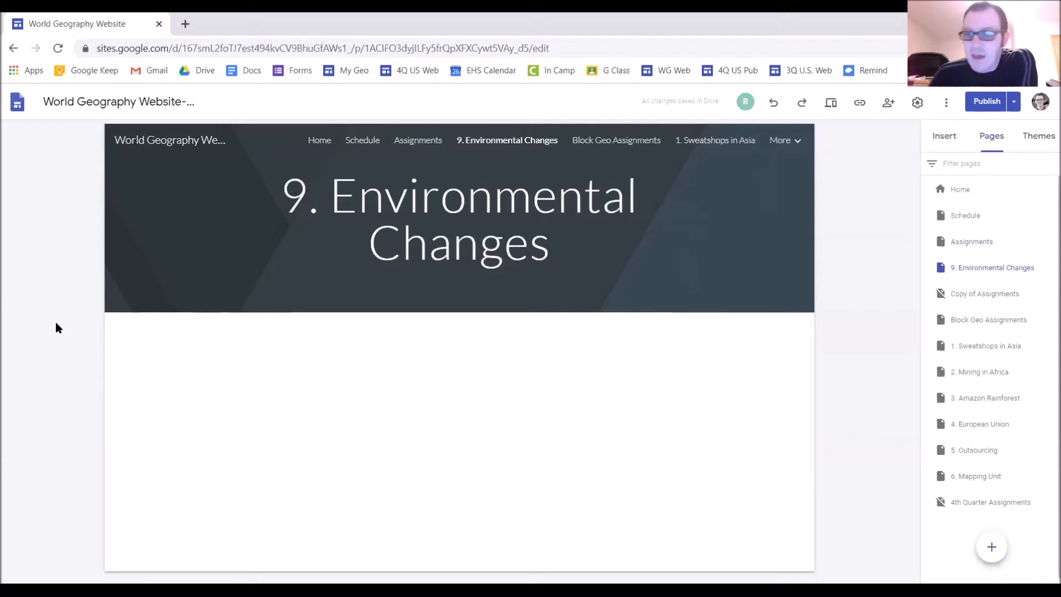
Hide the 9. Environmental Changes page from the site navigation and show it there again.
click(1049, 269)
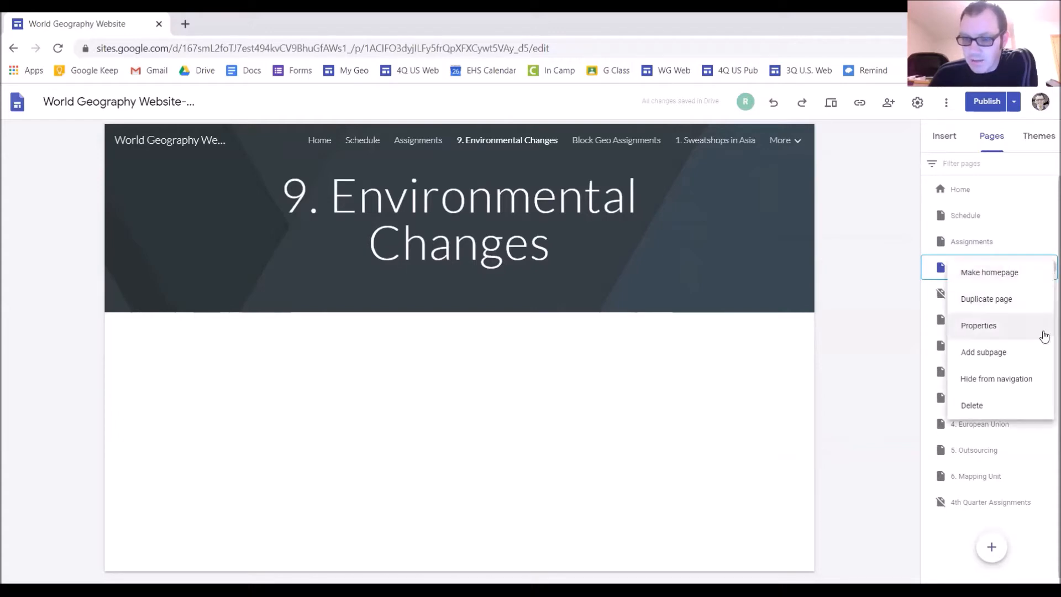
click(1032, 384)
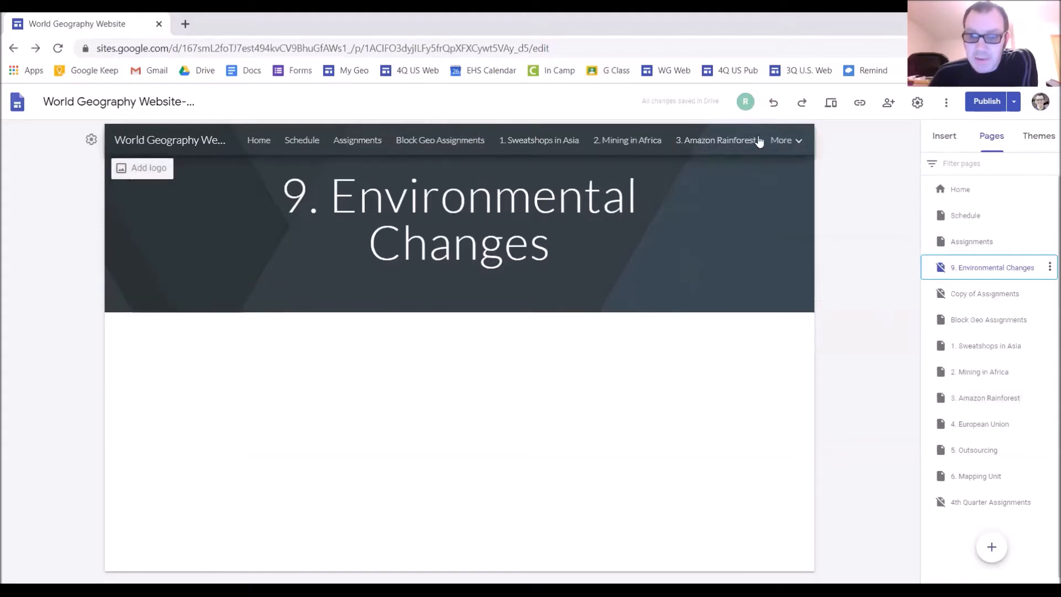
click(1049, 267)
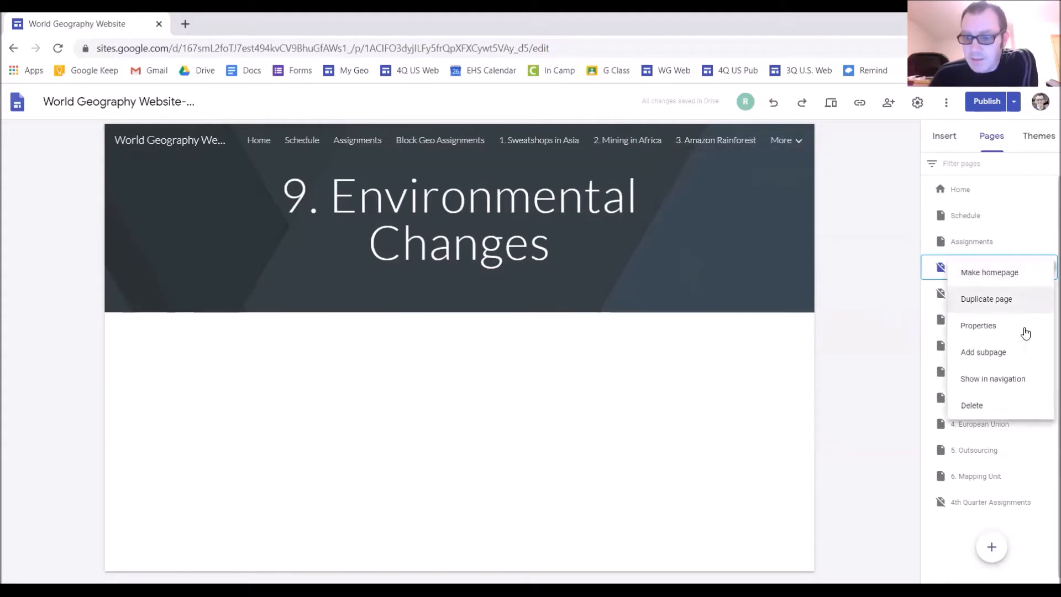
click(1018, 386)
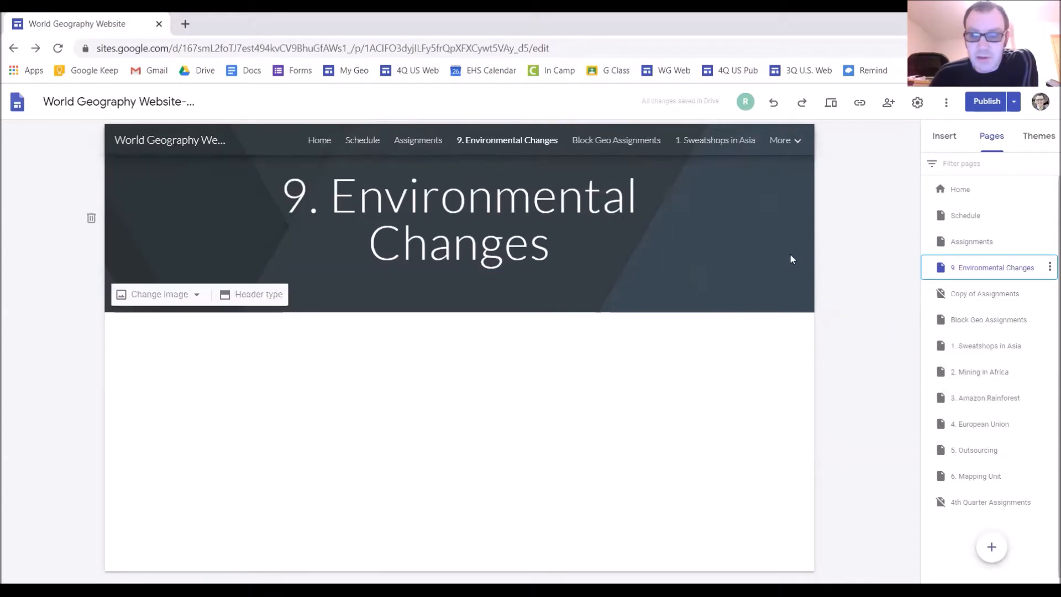
Hide the 9. Environmental Changes page from the site navigation.
click(1048, 270)
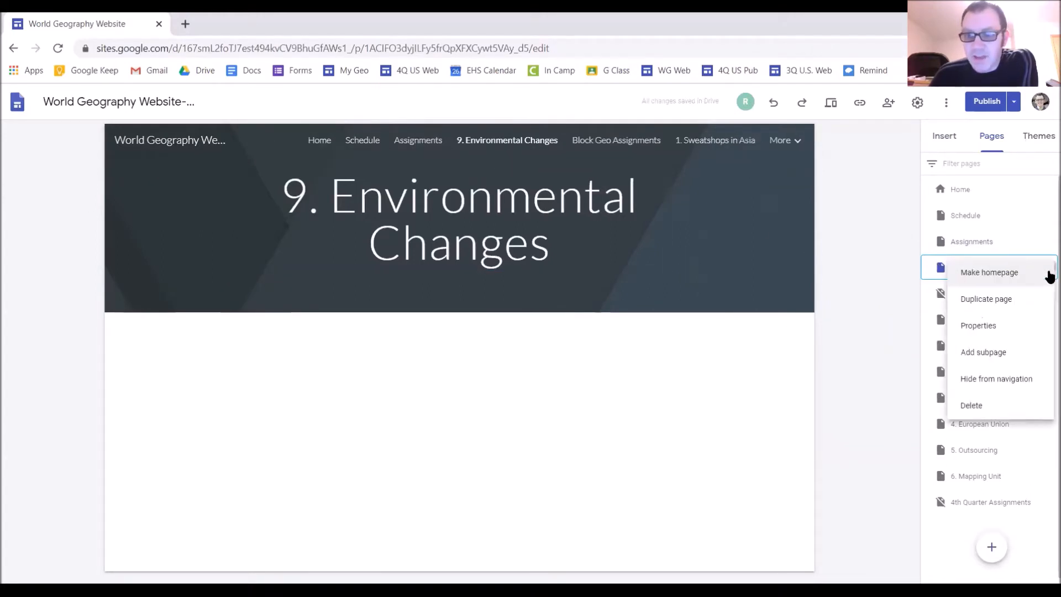
click(1035, 377)
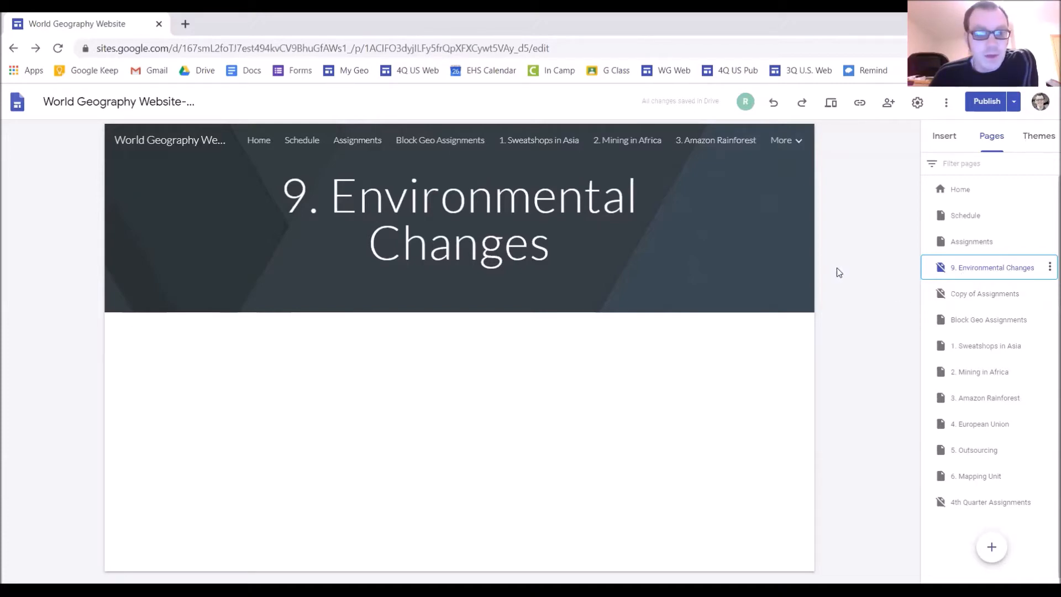
click(544, 232)
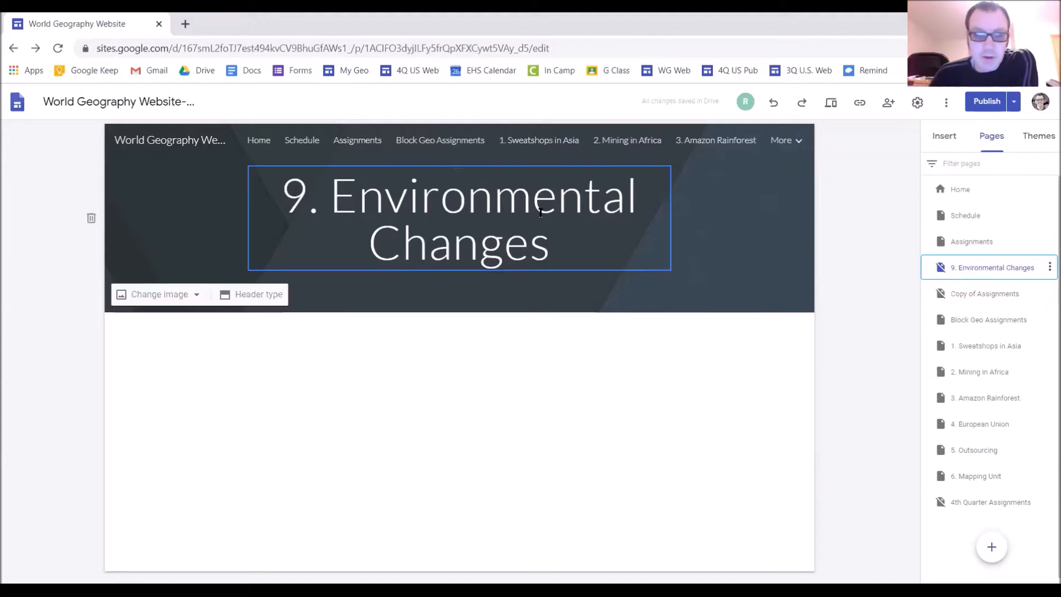
drag(545, 232, 329, 190)
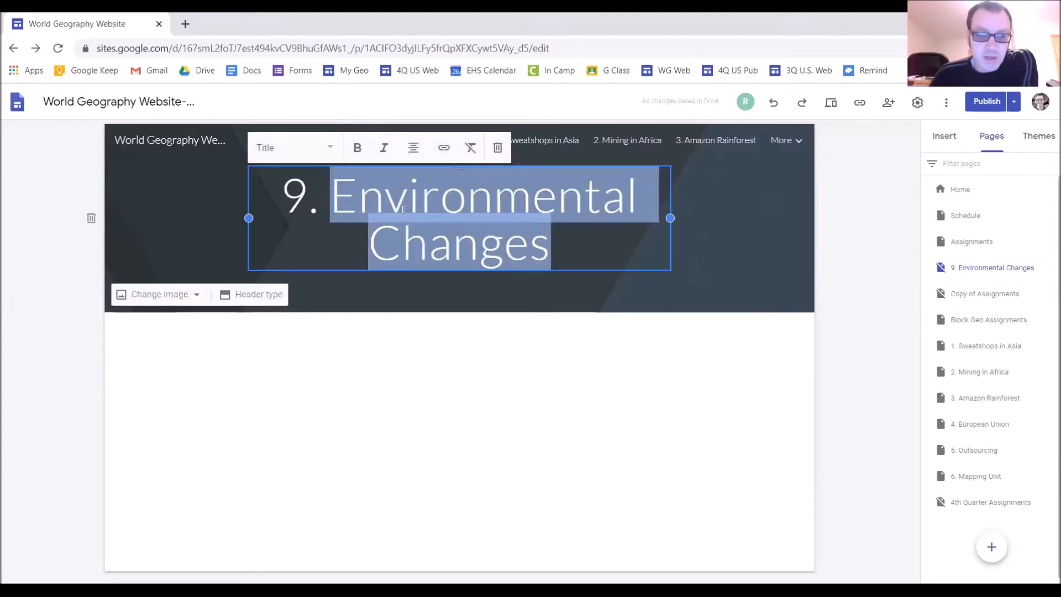
click(653, 251)
click(764, 247)
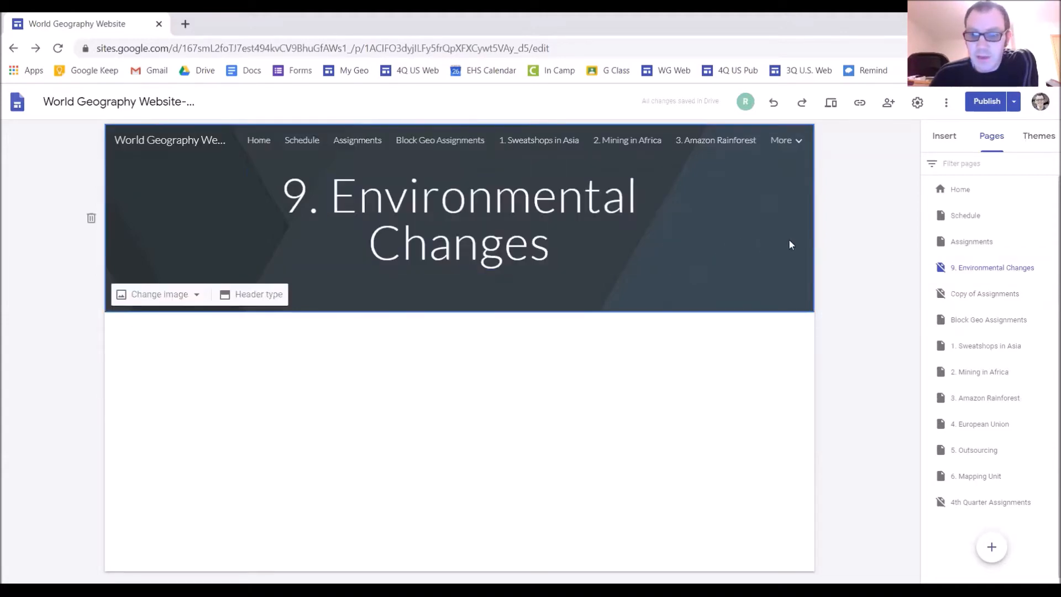
Insert the layout with one image beside text and enter "1. Map Assignment" as its title.
click(942, 137)
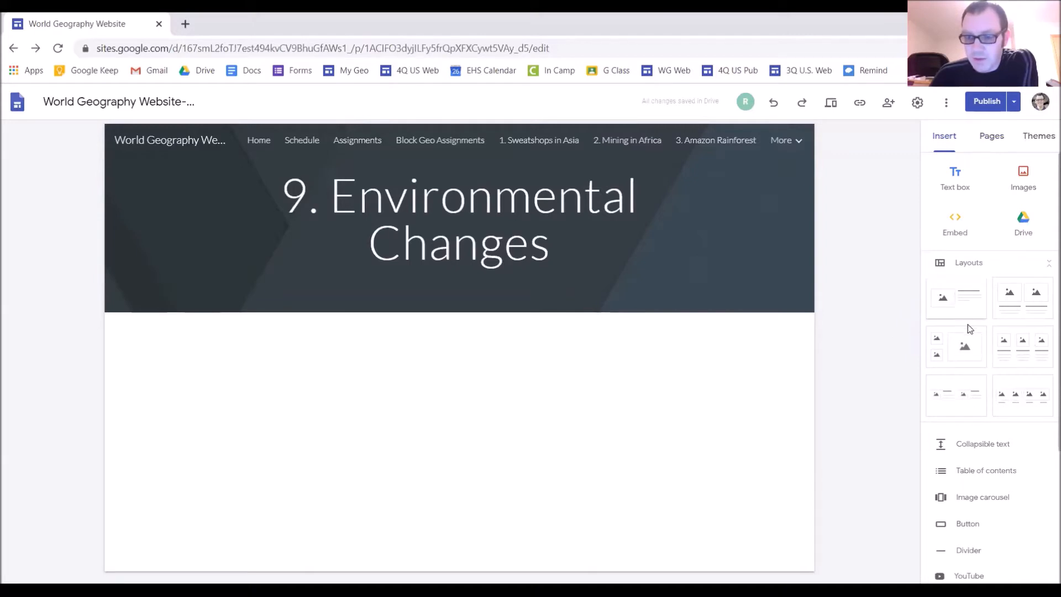
click(968, 310)
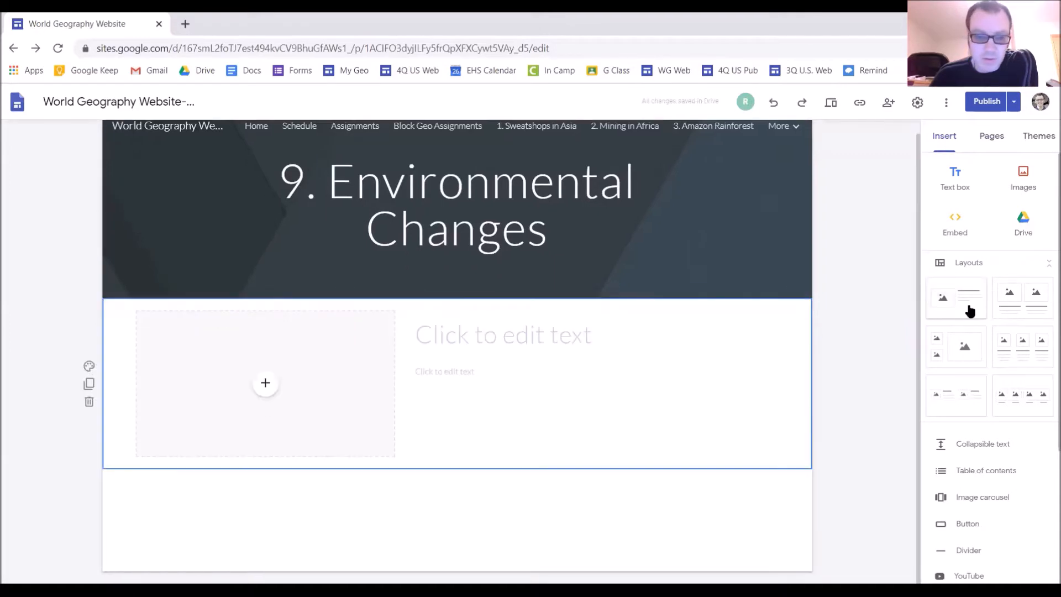
click(502, 345)
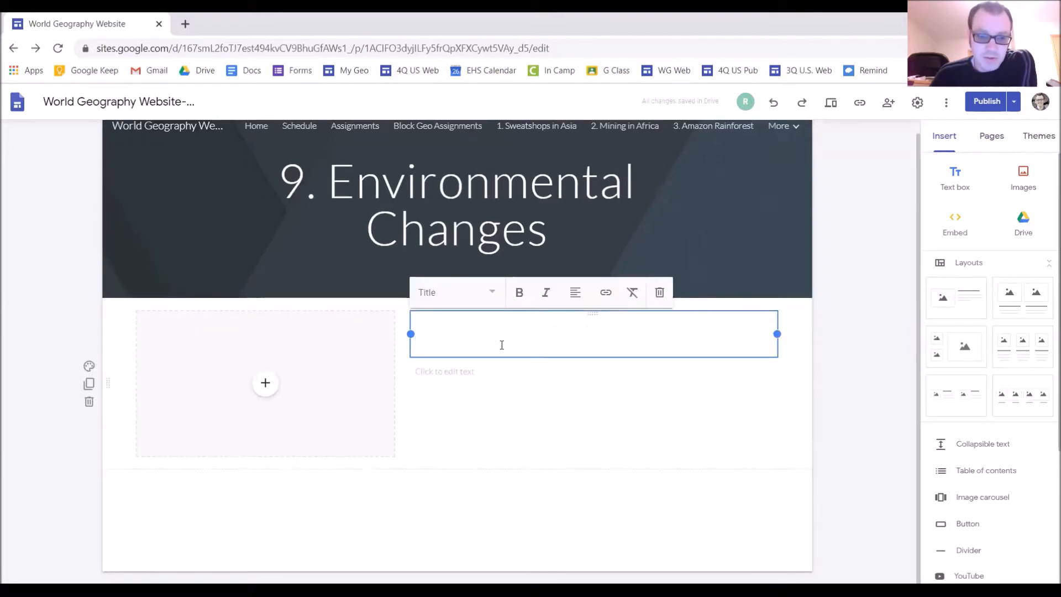
text(1. Mappi)
key(BackSpace)
key(BackSpace)
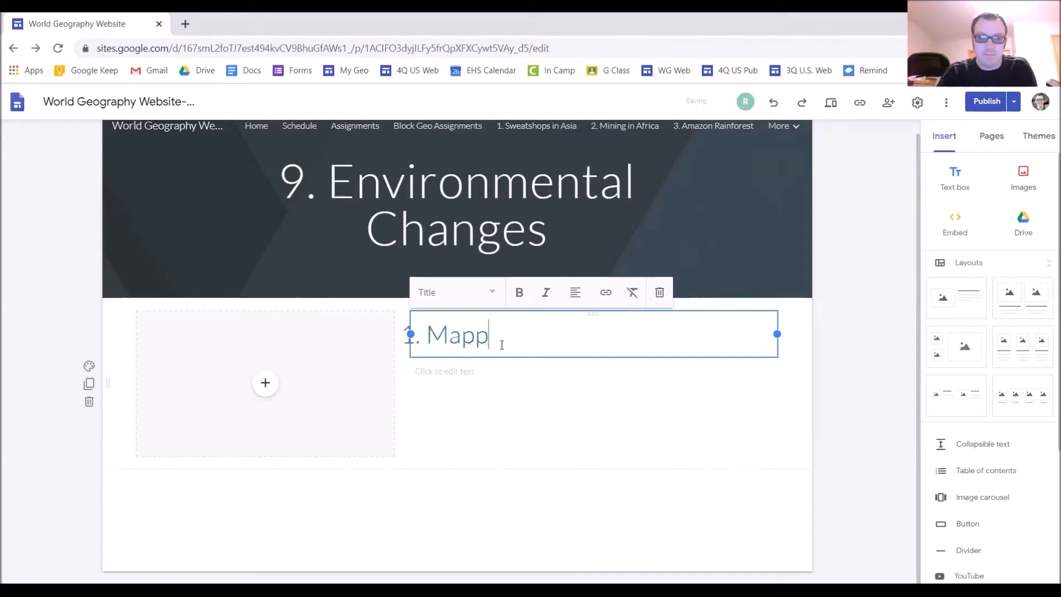
text(Assignment)
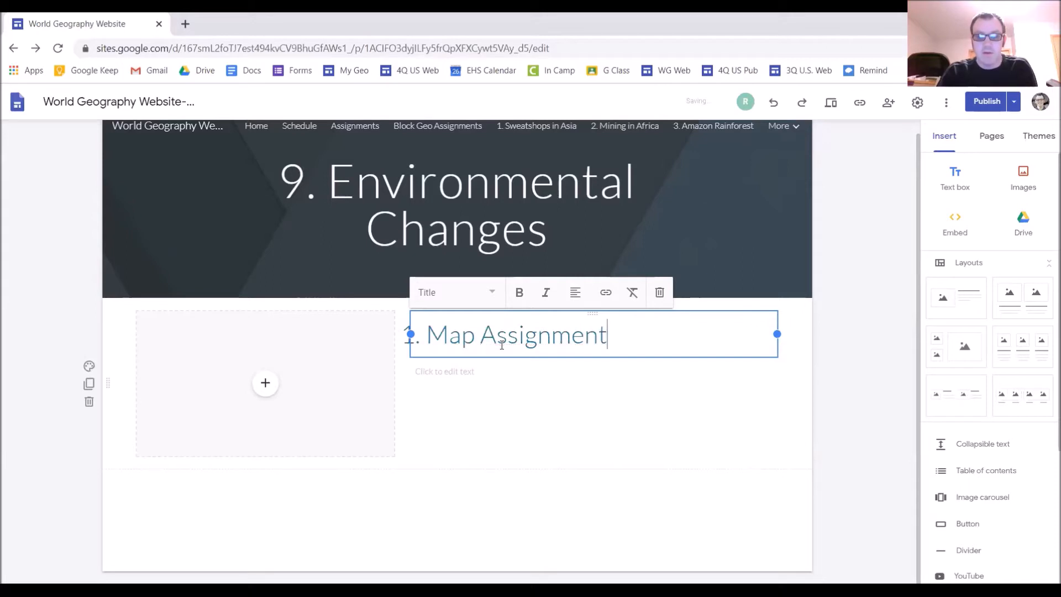
Format the "1. Map Assignment" title in the Heading style and center it.
click(487, 299)
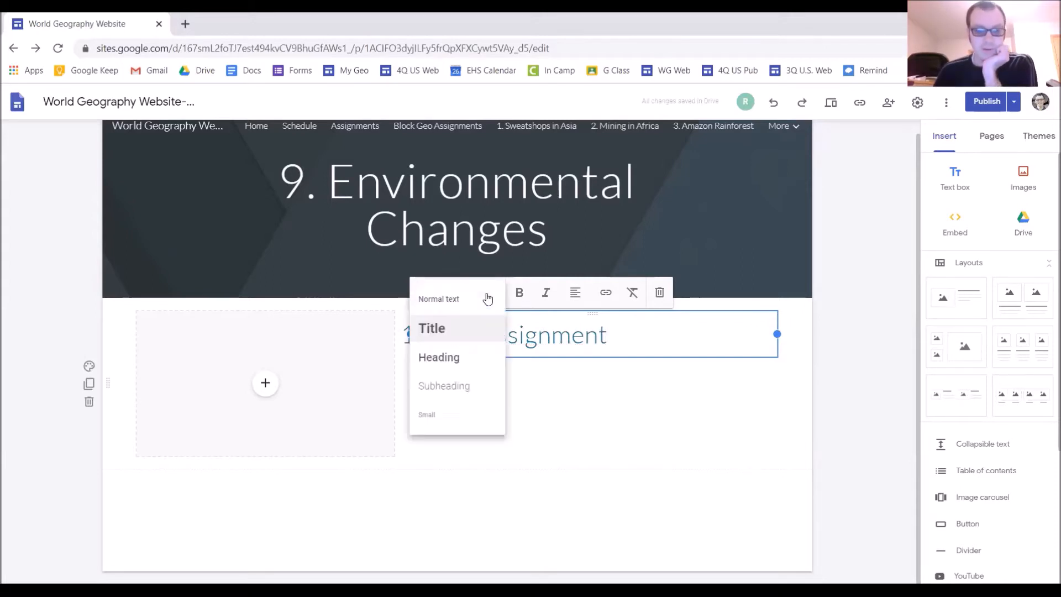
click(475, 365)
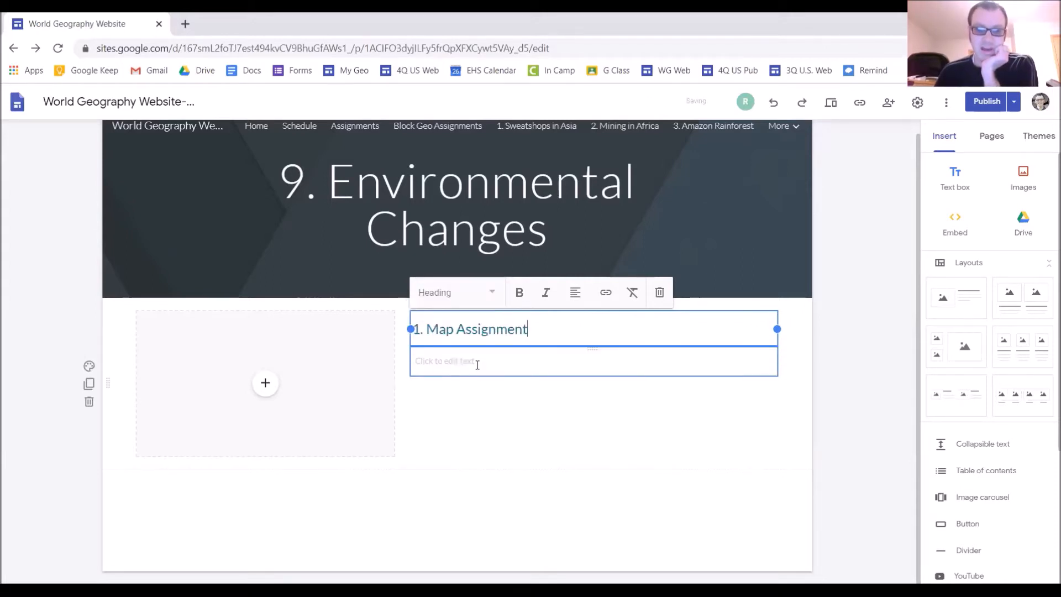
click(480, 305)
click(472, 385)
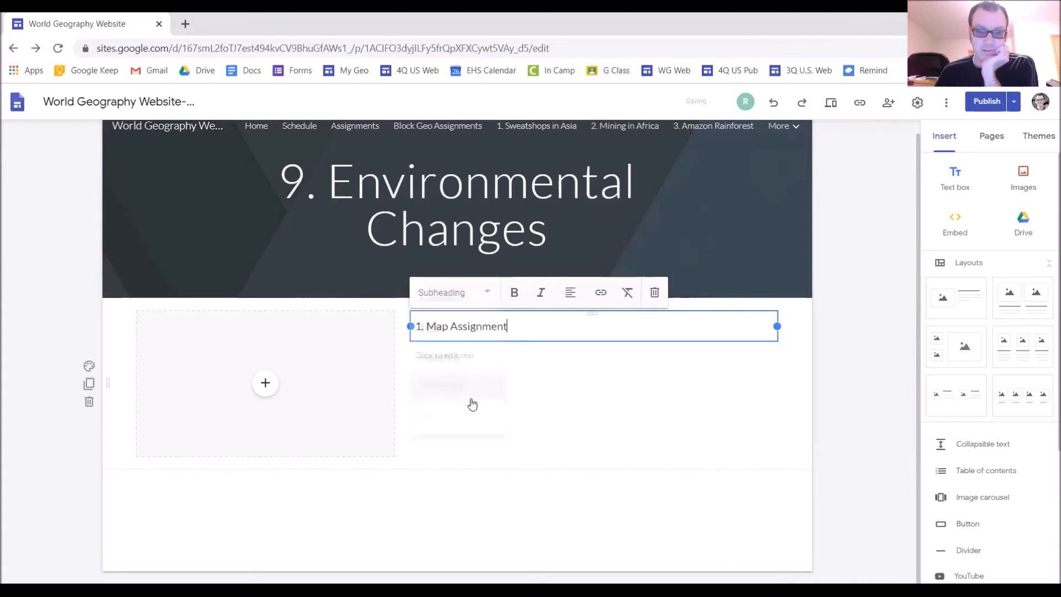
click(482, 299)
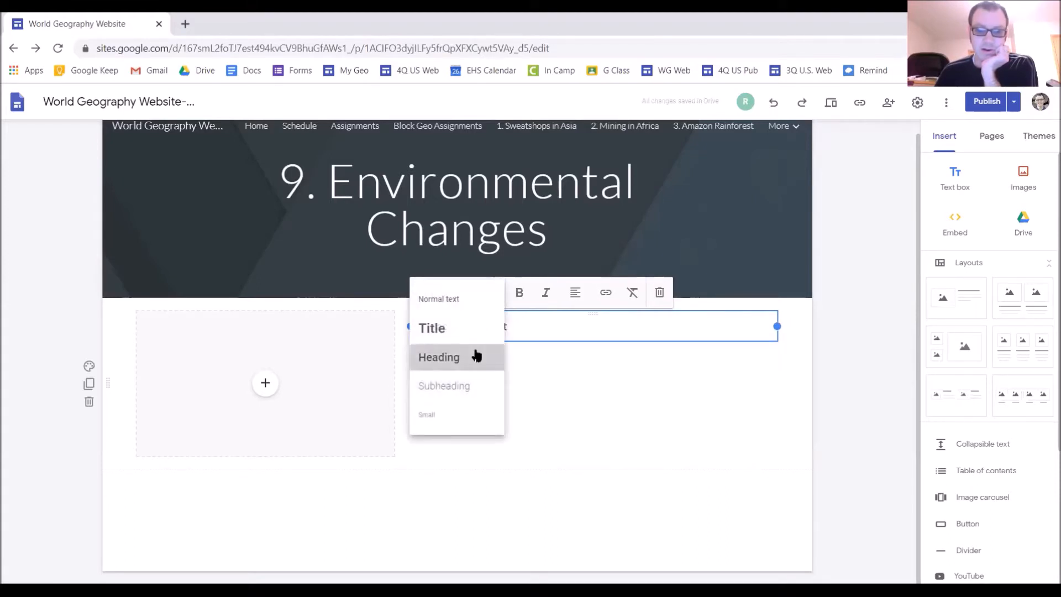
click(473, 355)
click(575, 293)
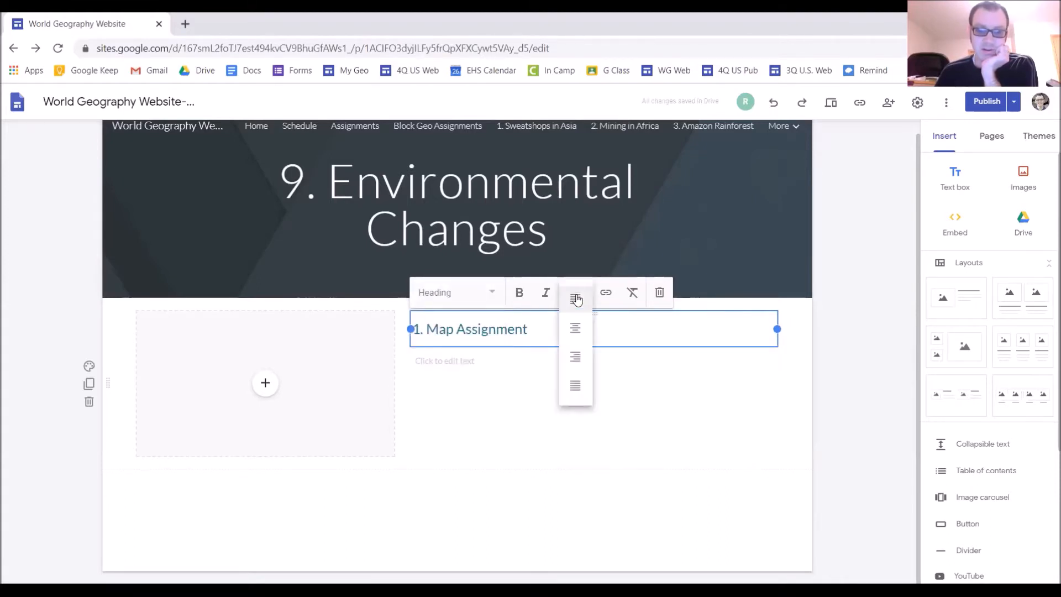
click(575, 331)
Set the text beneath the Map Assignment heading to the Subheading style and enter "Testing".
click(516, 362)
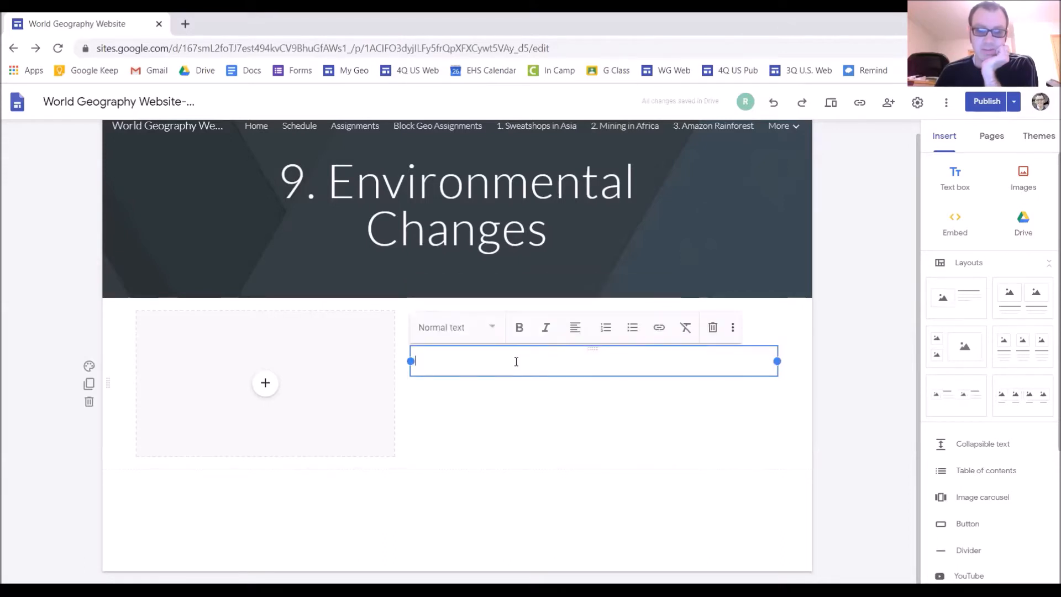
click(475, 334)
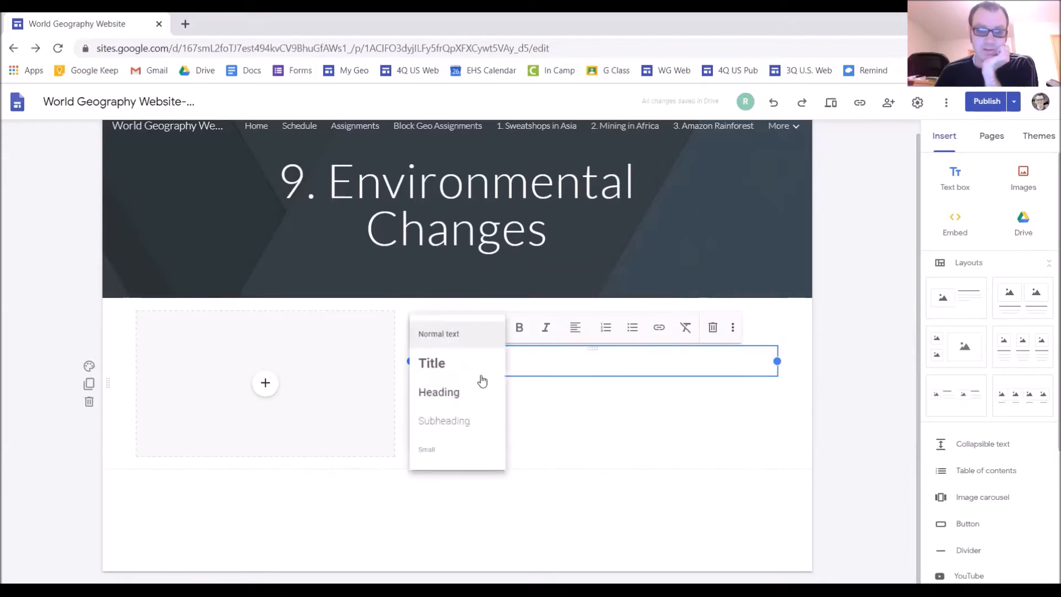
click(478, 418)
text(Testom)
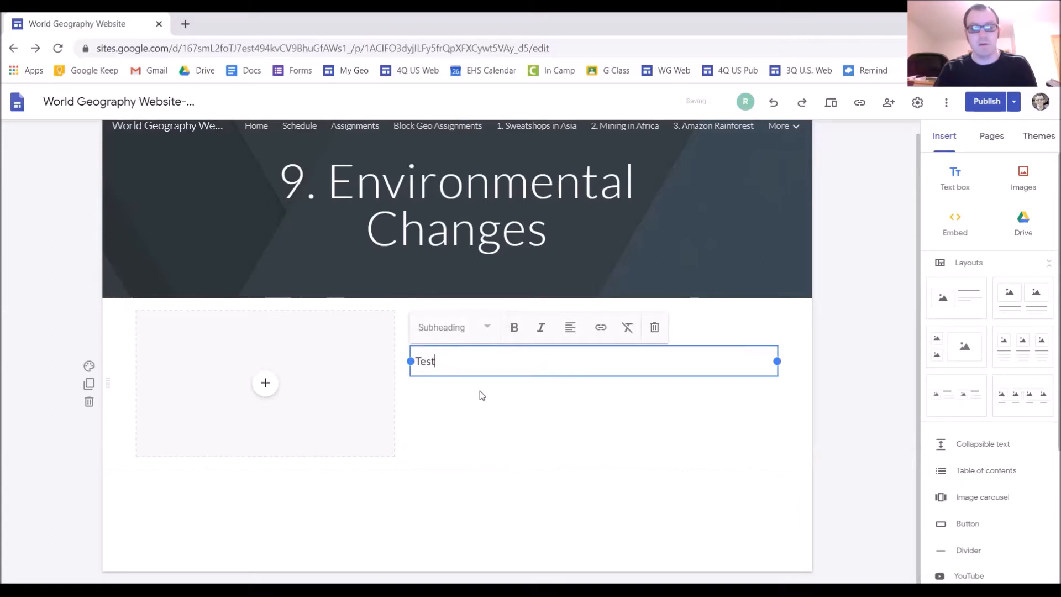
key(BackSpace)
key(BackSpace)
text(ing)
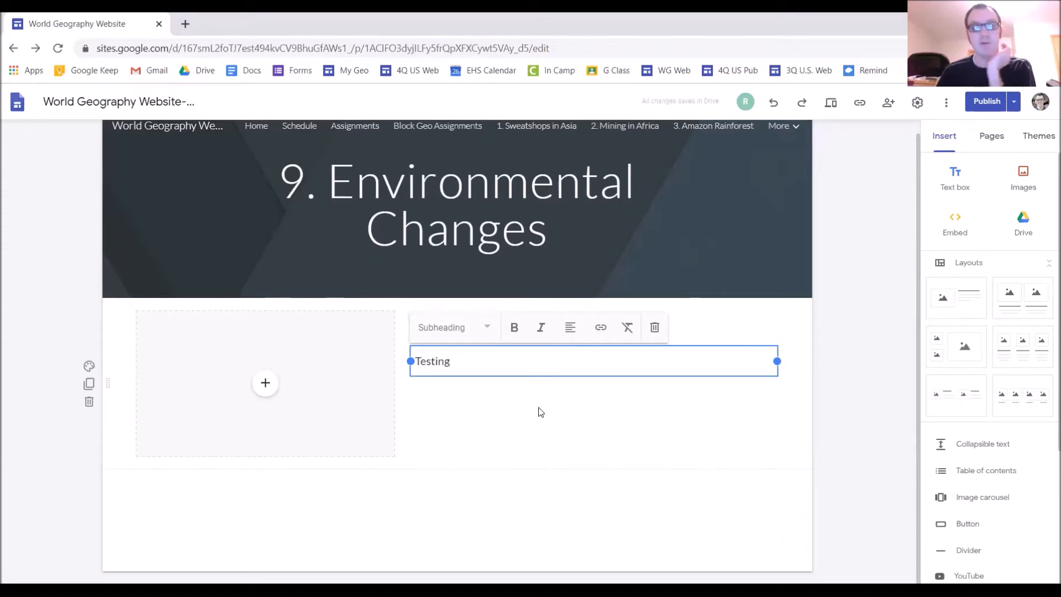
text(1.	Map Assignment)
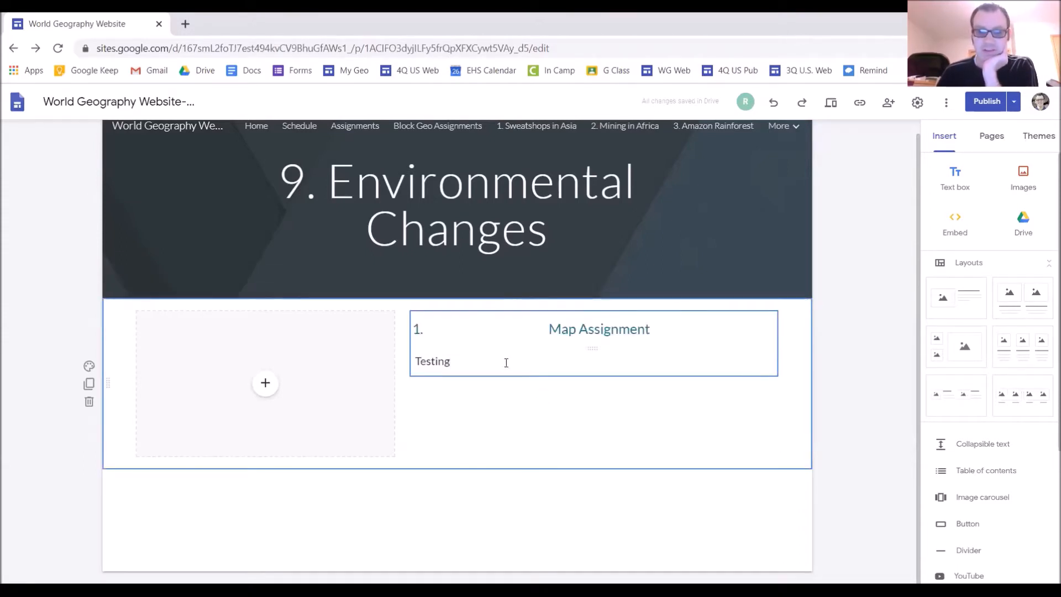
key(ctrl+z)
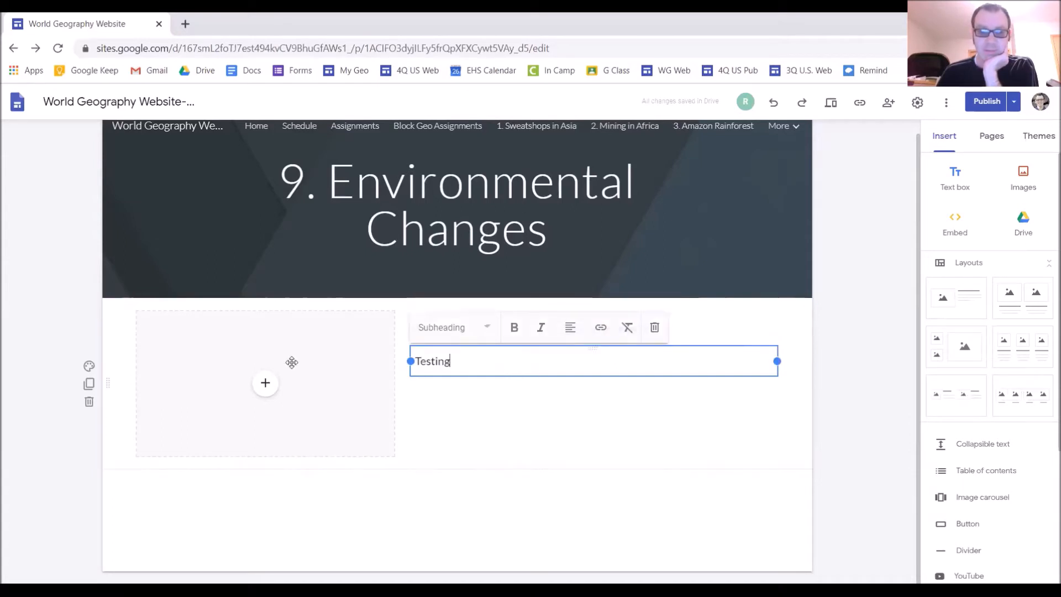
Add a text box below the image-and-text layout and enter "Overview" in it.
click(264, 384)
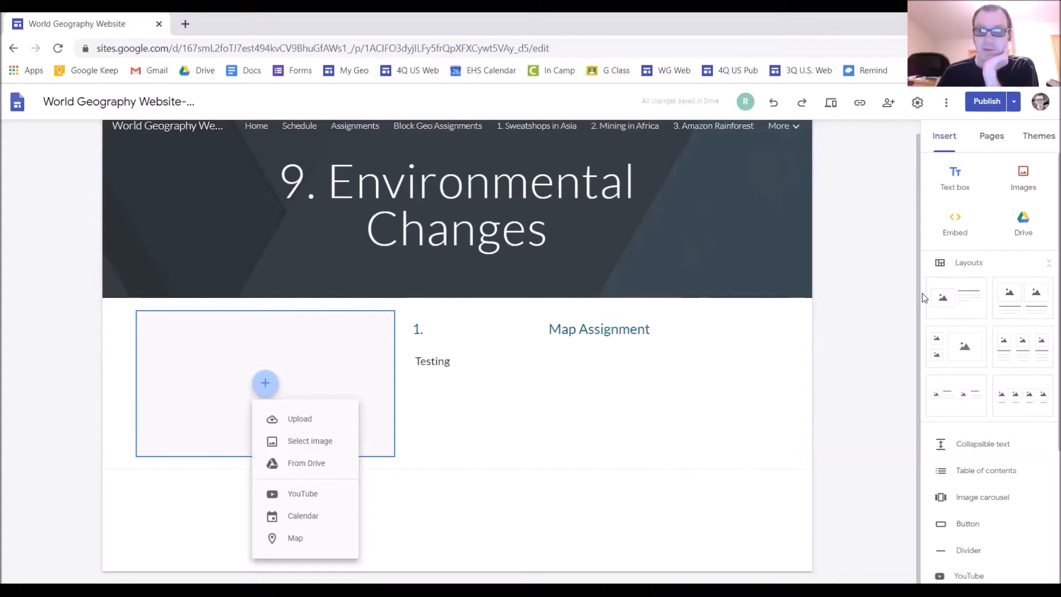
click(956, 179)
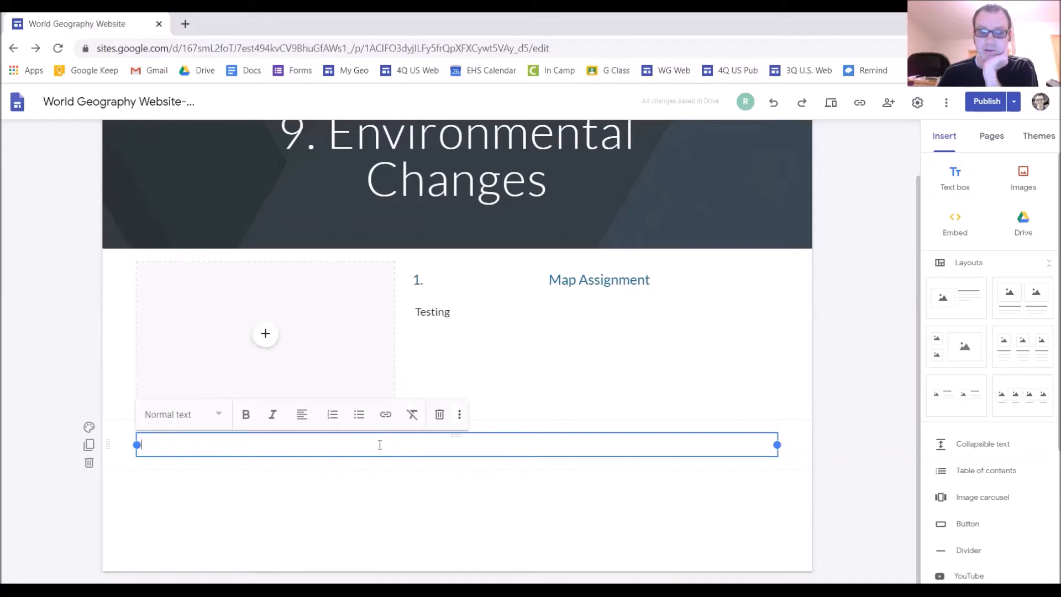
text(Overview)
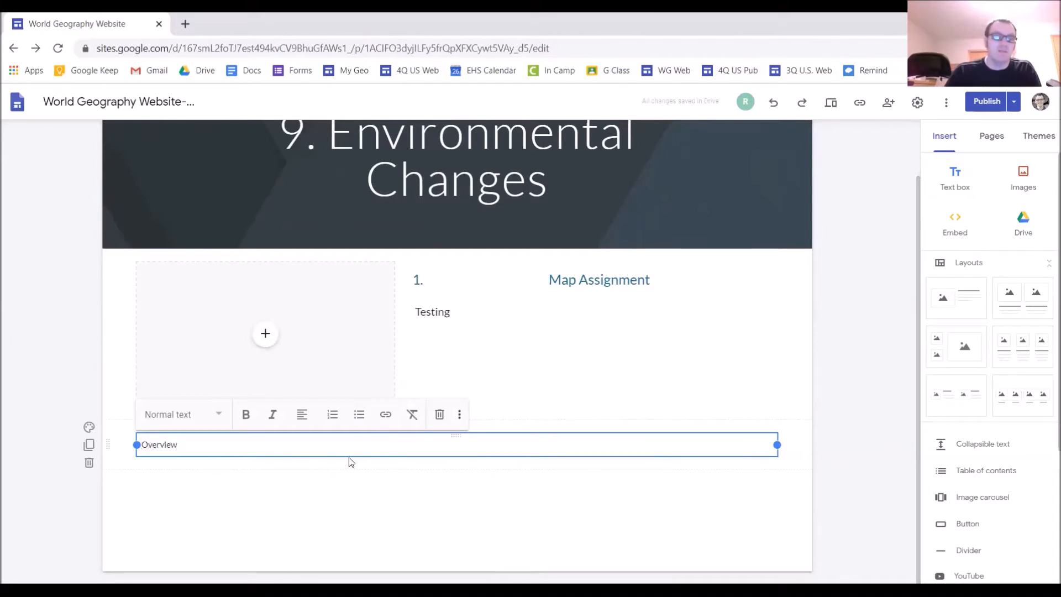
Apply the Title style to the "Overview" text and move it above the Map Assignment section.
click(221, 420)
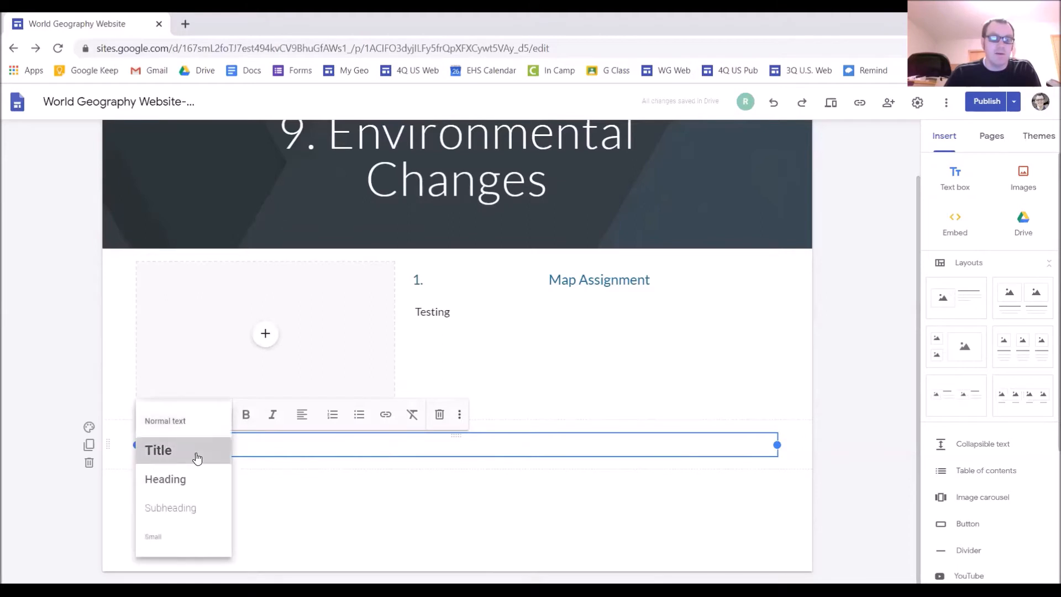
click(194, 455)
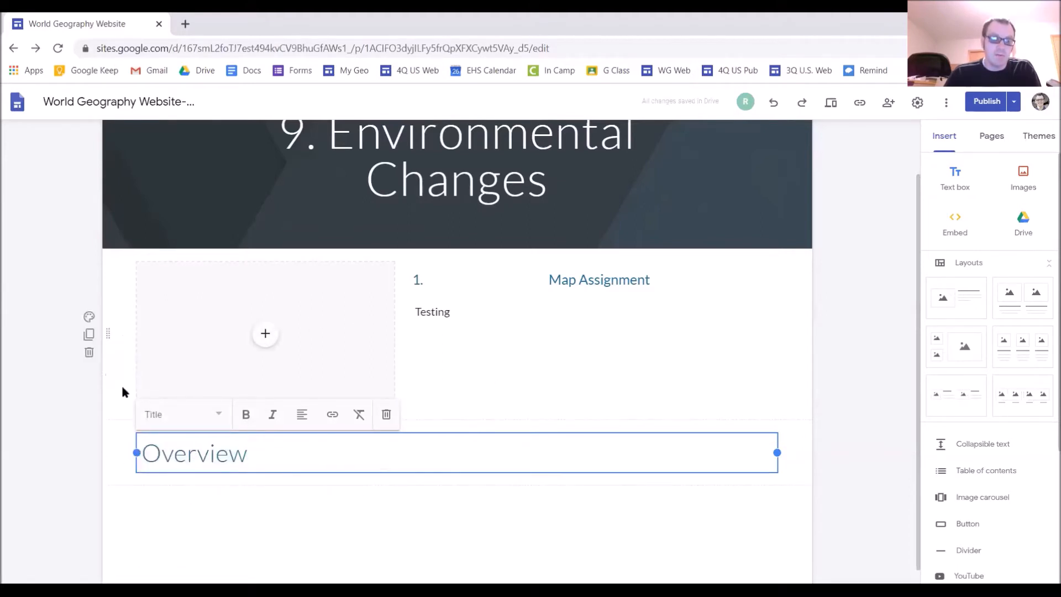
drag(111, 455, 120, 275)
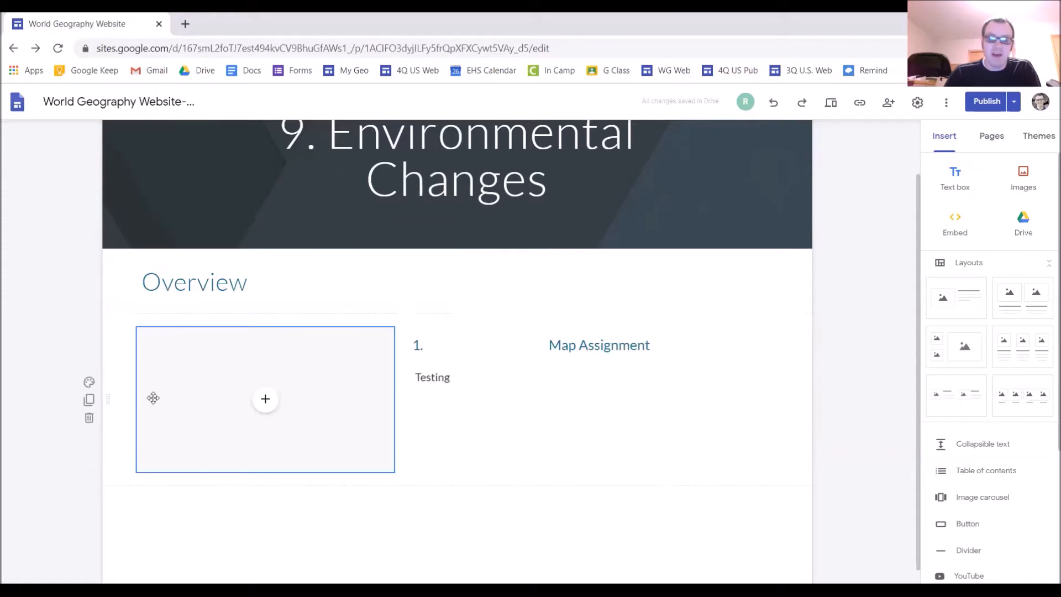
Insert the layout with four captioned images and place it between the Overview title and the Map Assignment section.
click(1026, 408)
drag(102, 375, 140, 148)
drag(141, 149, 140, 152)
drag(109, 337, 121, 265)
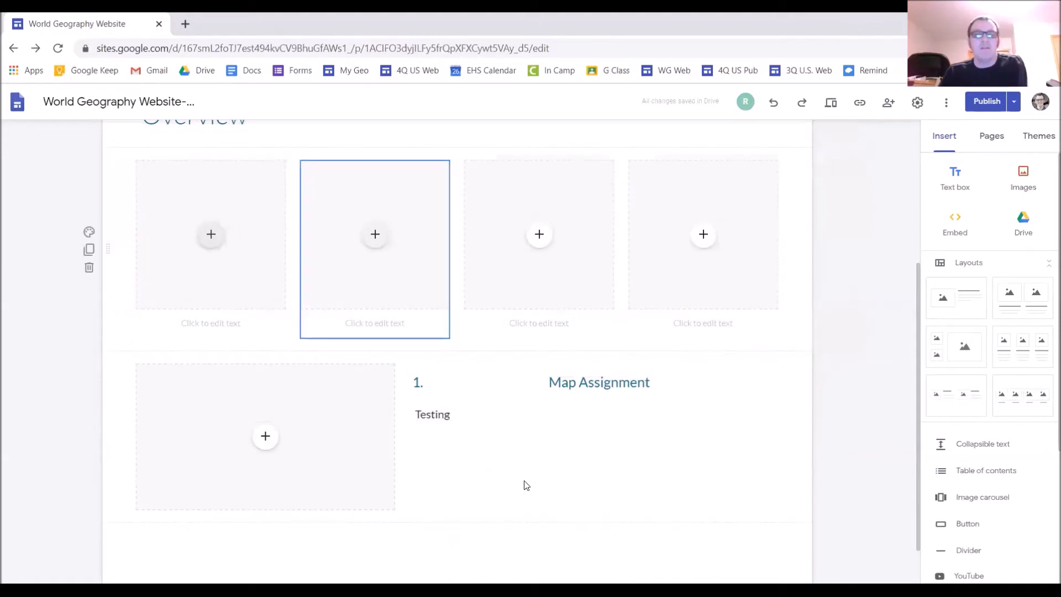
scroll(526, 485, up, 2)
scroll(466, 499, down, 1)
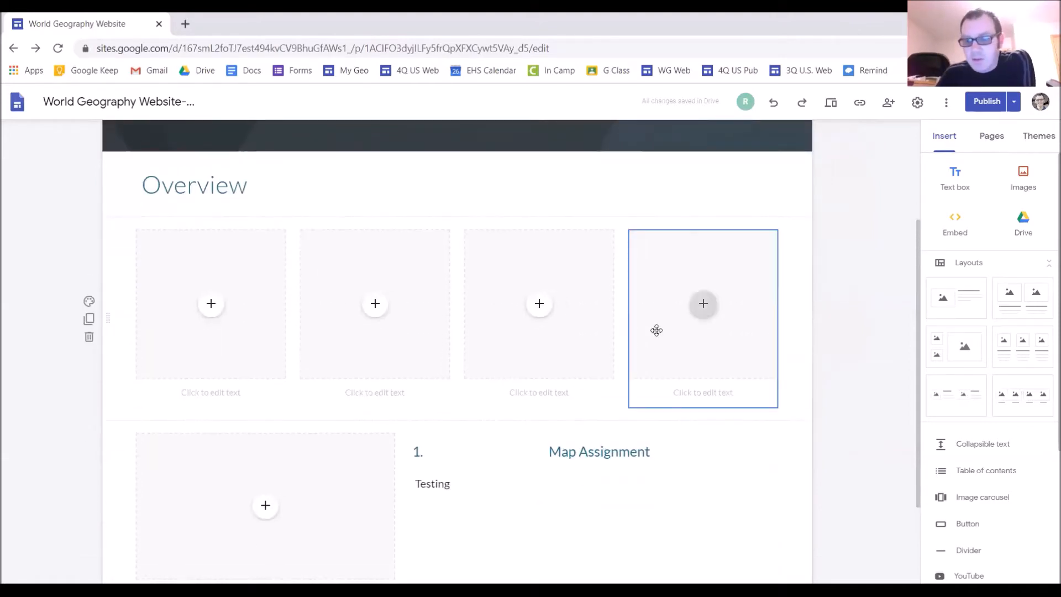
click(805, 347)
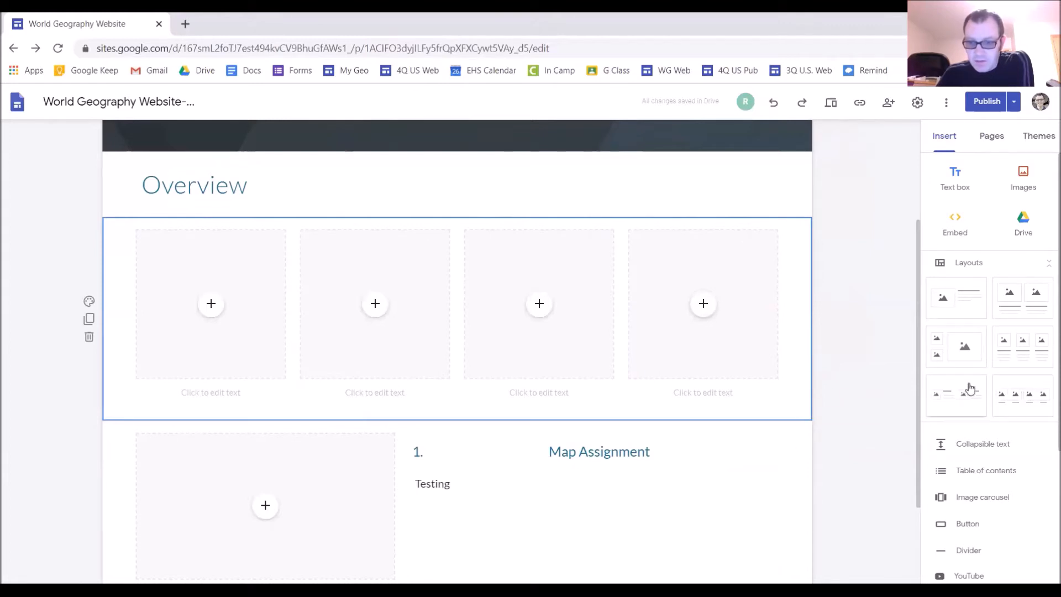
Add a divider between the four-image layout and the Map Assignment section.
click(970, 551)
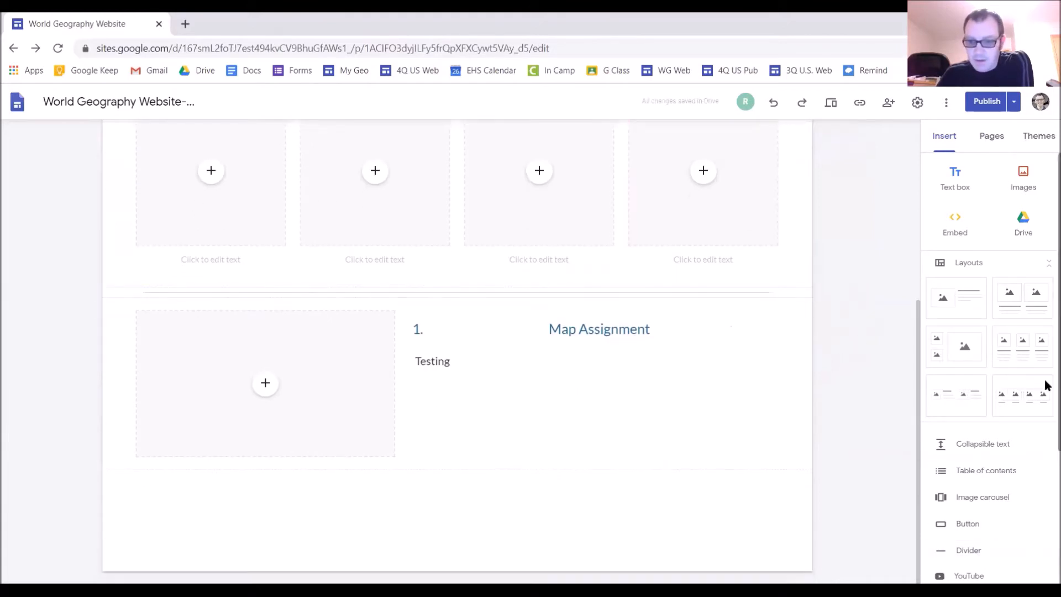
scroll(1043, 375, down, 3)
scroll(1044, 377, down, 1)
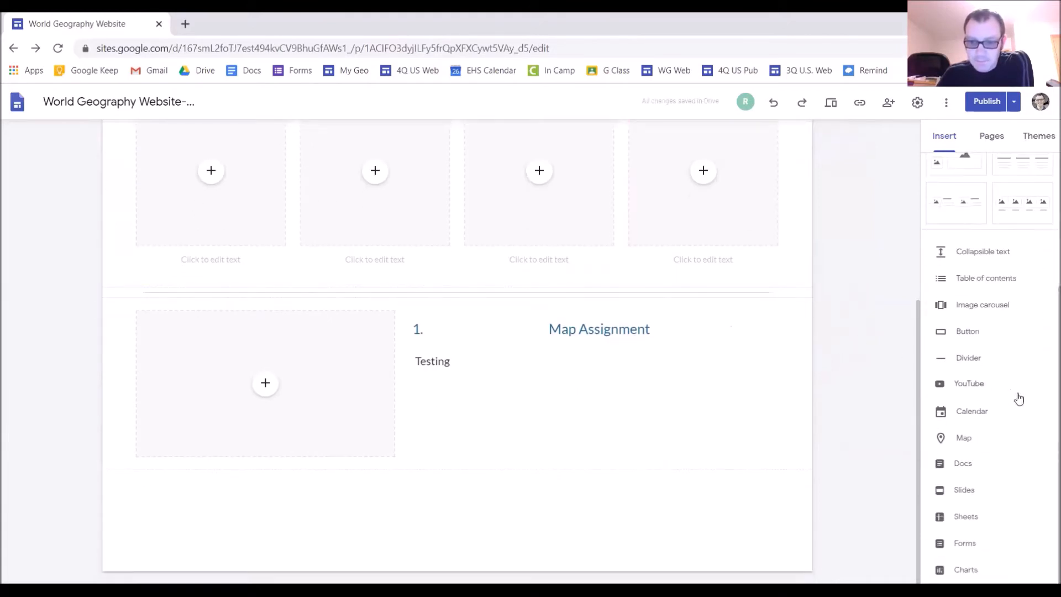
Fill the first placeholder under Overview with the "Ten Indicators of a Warming World" picture from a Google image search for "Global warming".
scroll(1018, 397, up, 5)
scroll(866, 314, up, 5)
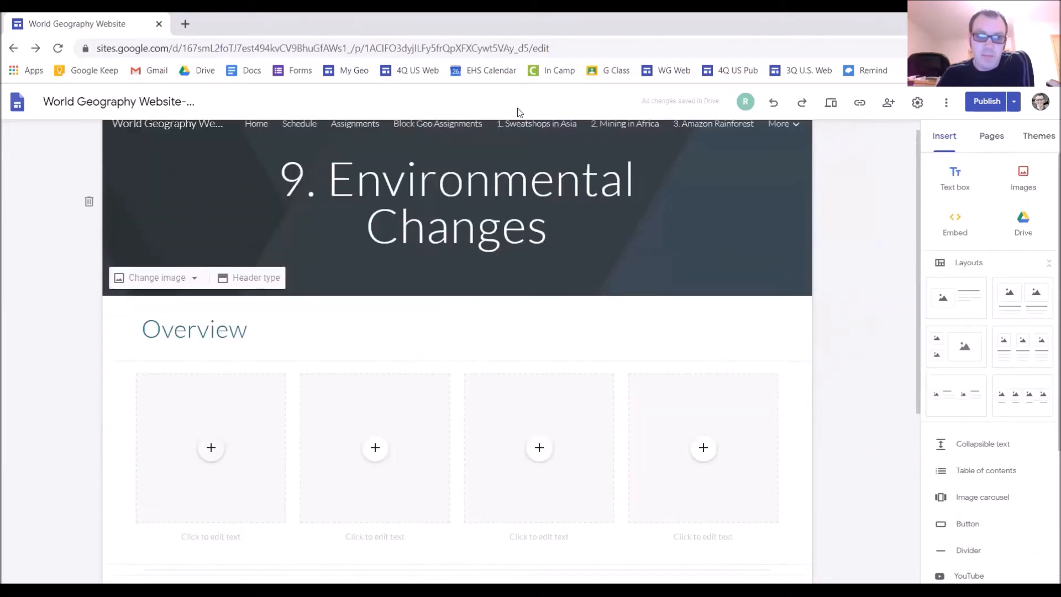
click(211, 448)
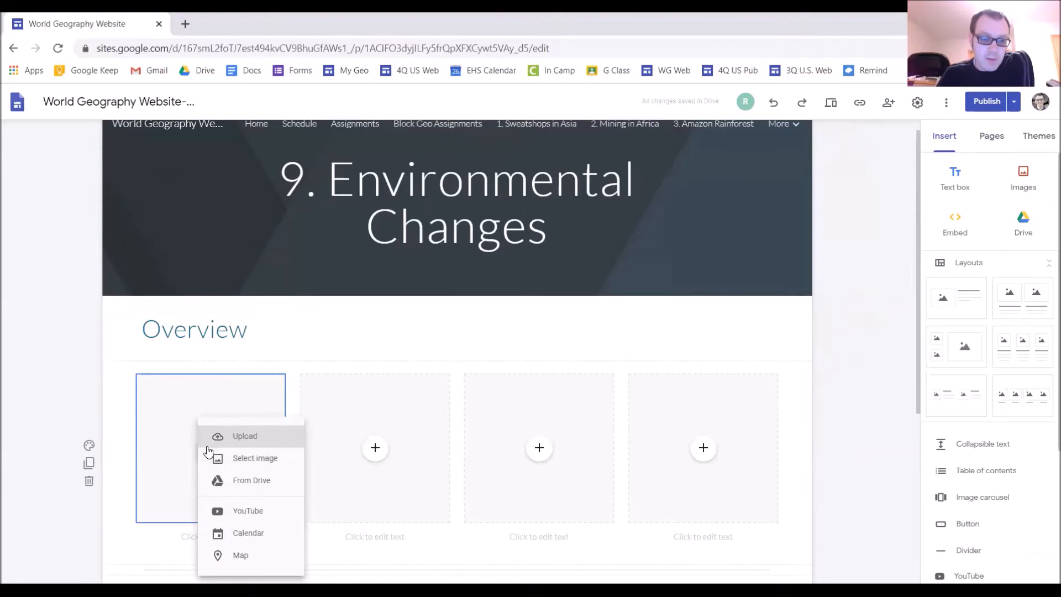
click(249, 459)
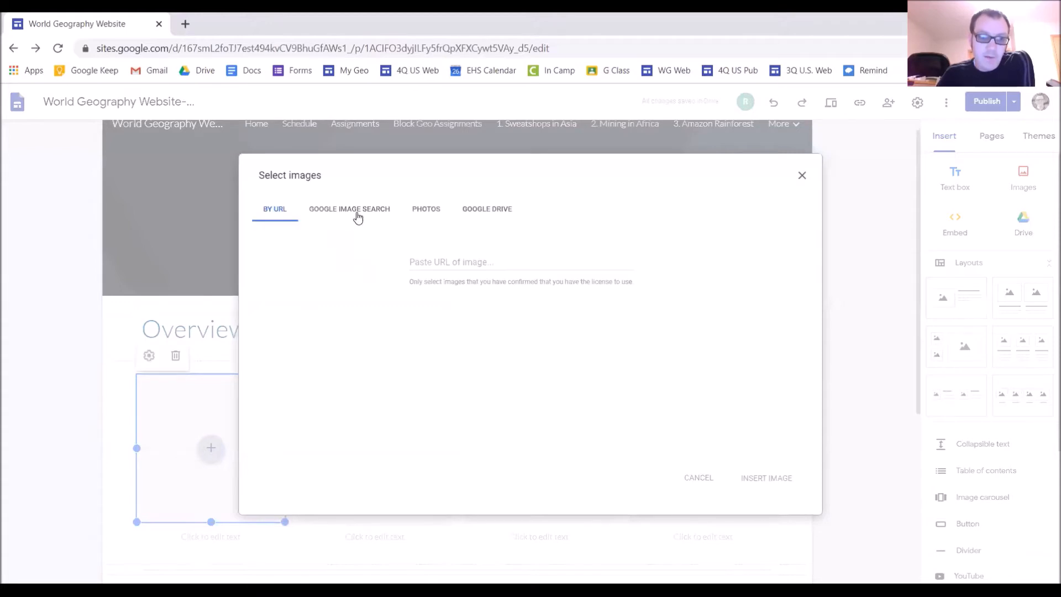
click(357, 215)
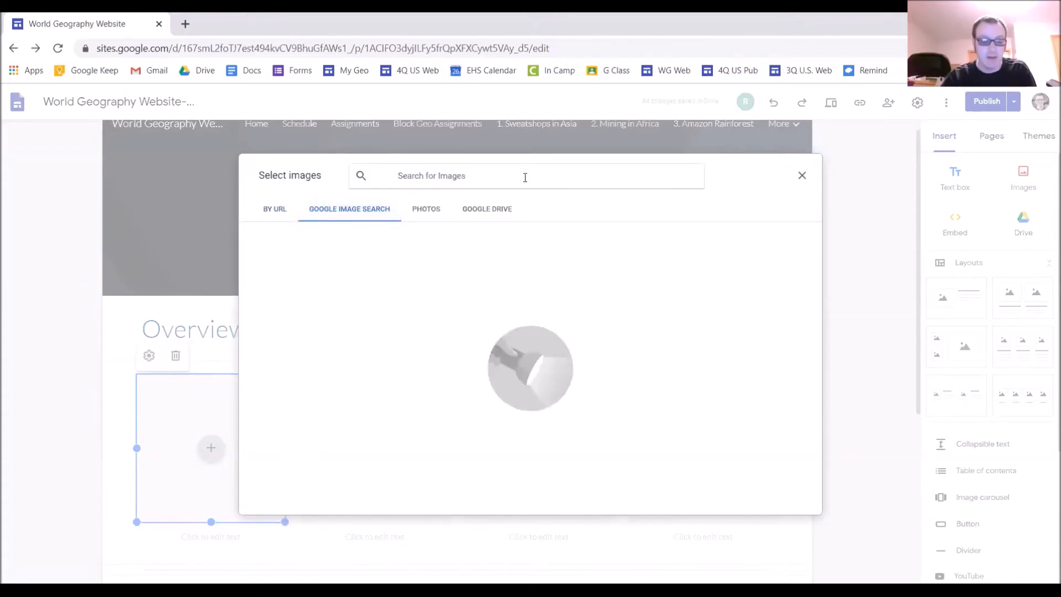
text(Global warming)
key(Return)
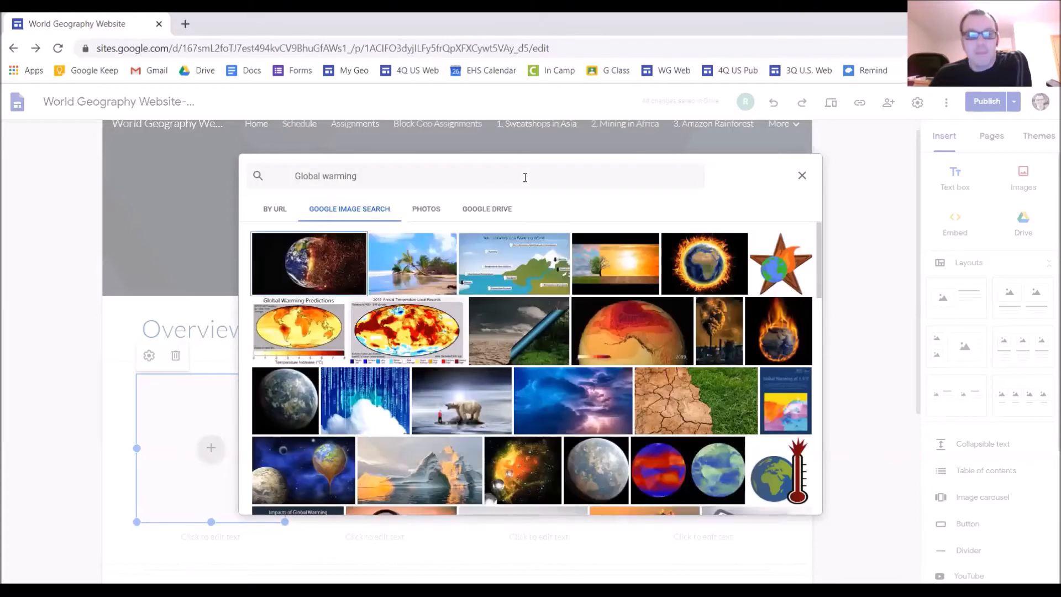
click(513, 265)
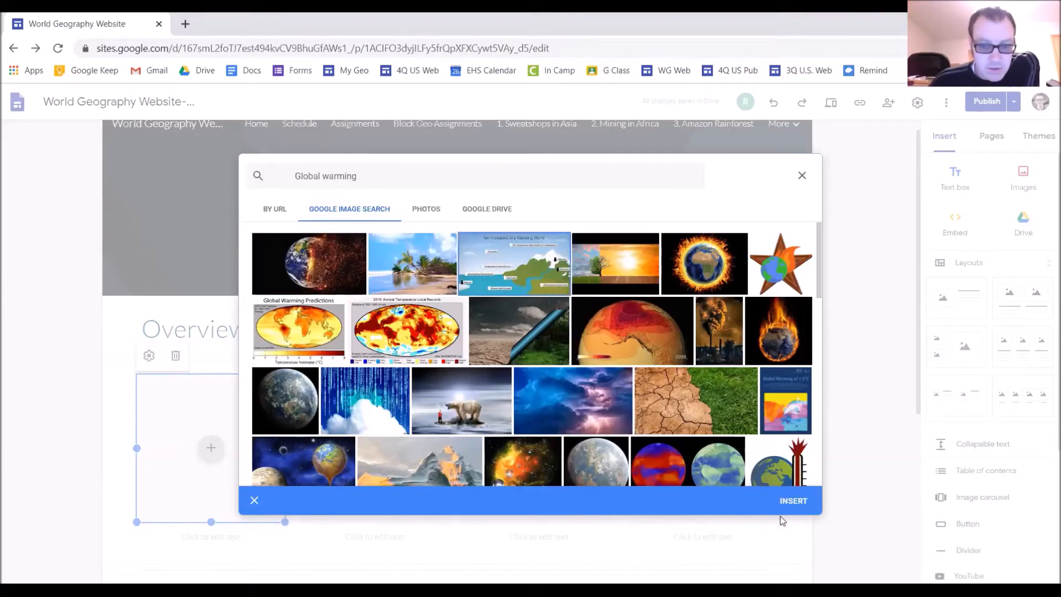
click(793, 501)
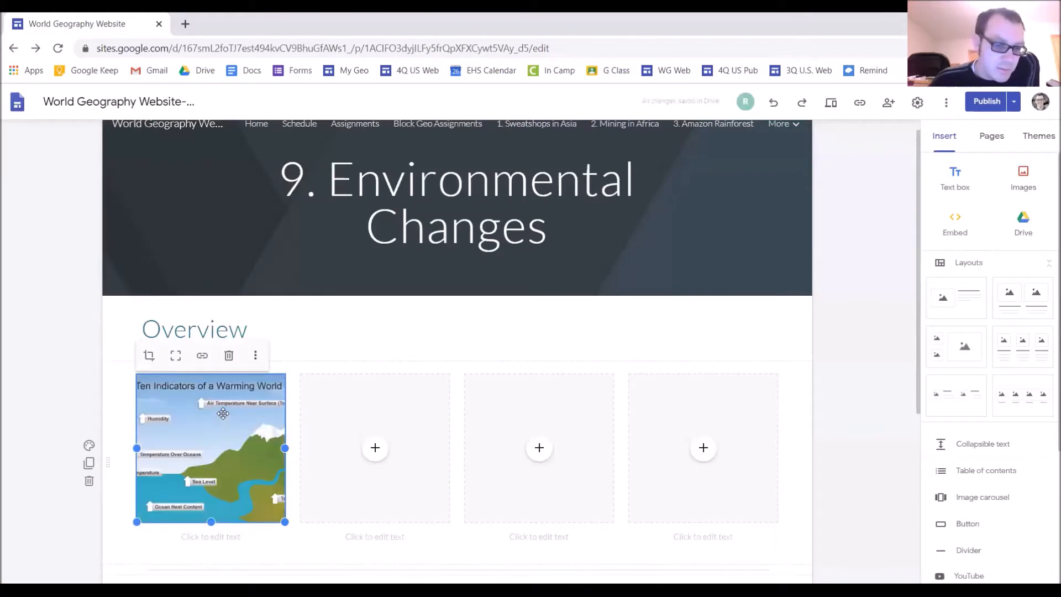
Uncrop the "Ten Indicators of a Warming World" image and enlarge it moderately beyond its original column width.
click(175, 360)
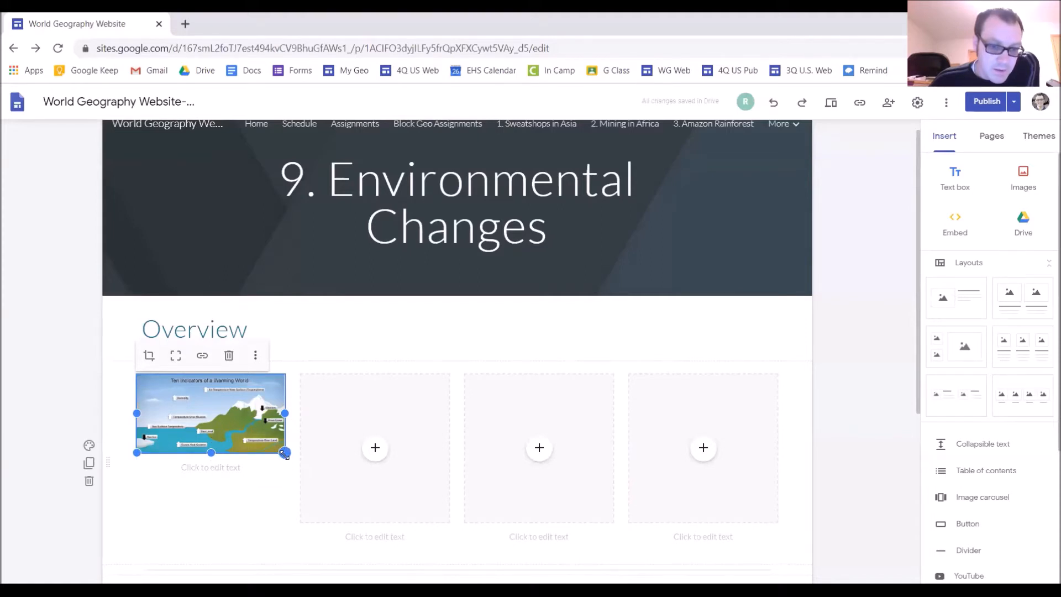
drag(284, 453, 394, 521)
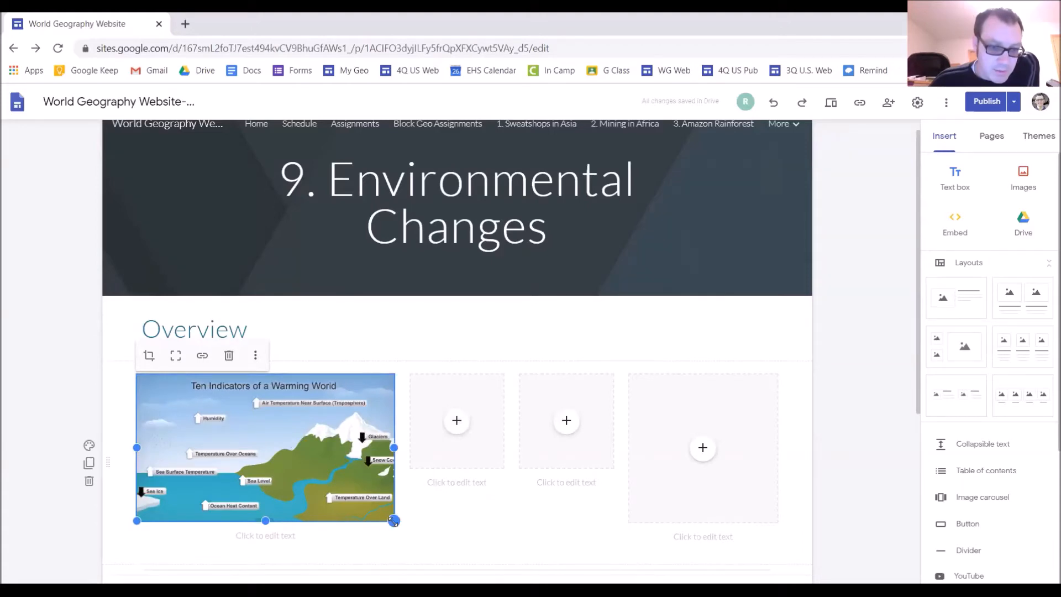
drag(393, 521, 339, 481)
Enter the caption "Indicators of Global Warming" beneath the first image.
click(256, 500)
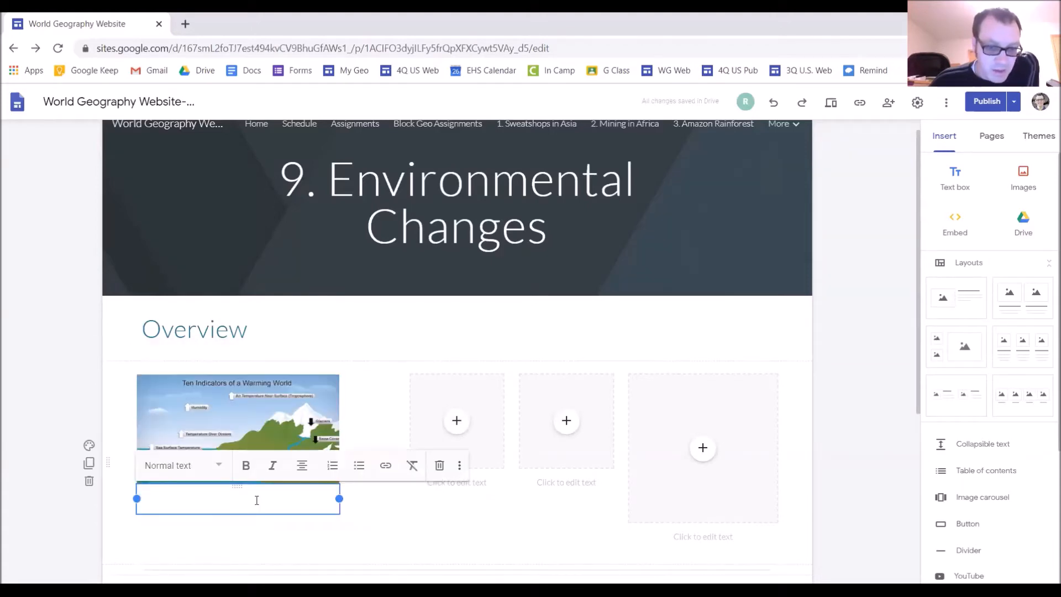
scroll(256, 500, down, 5)
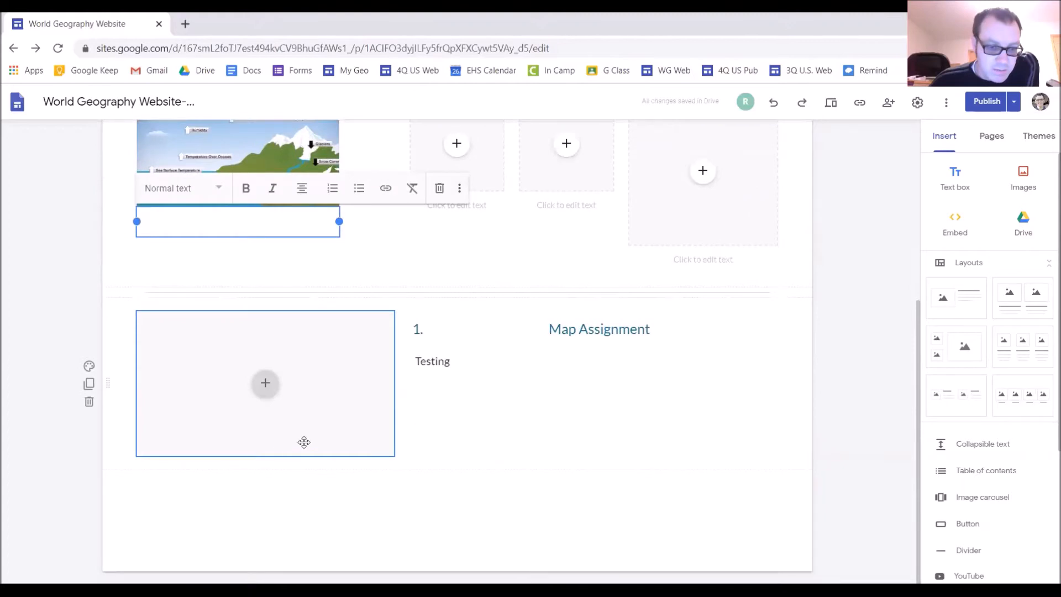
scroll(303, 441, up, 3)
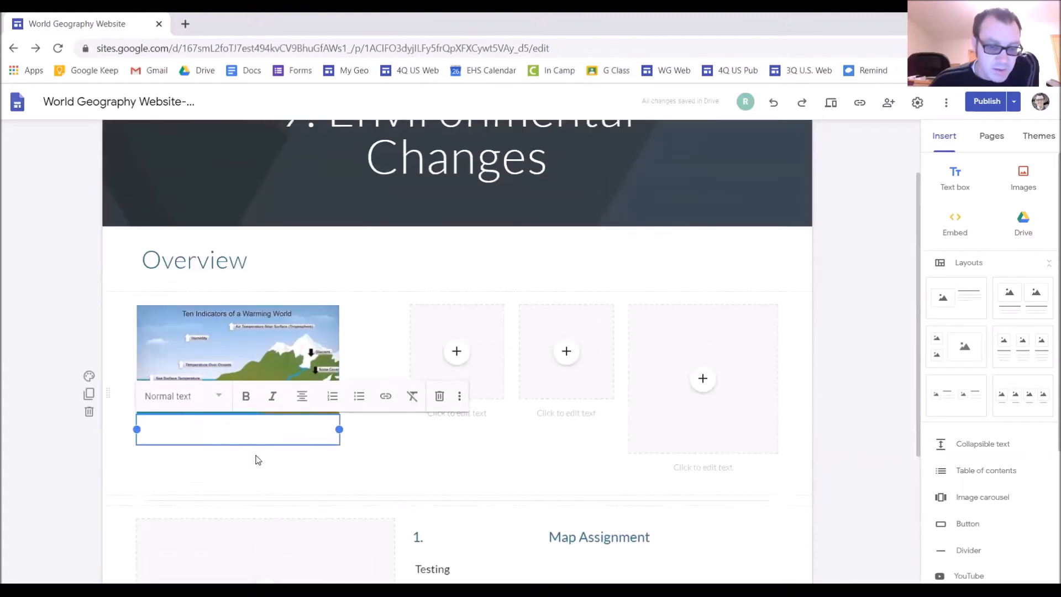
text(INd)
key(BackSpace)
text(ndicators of)
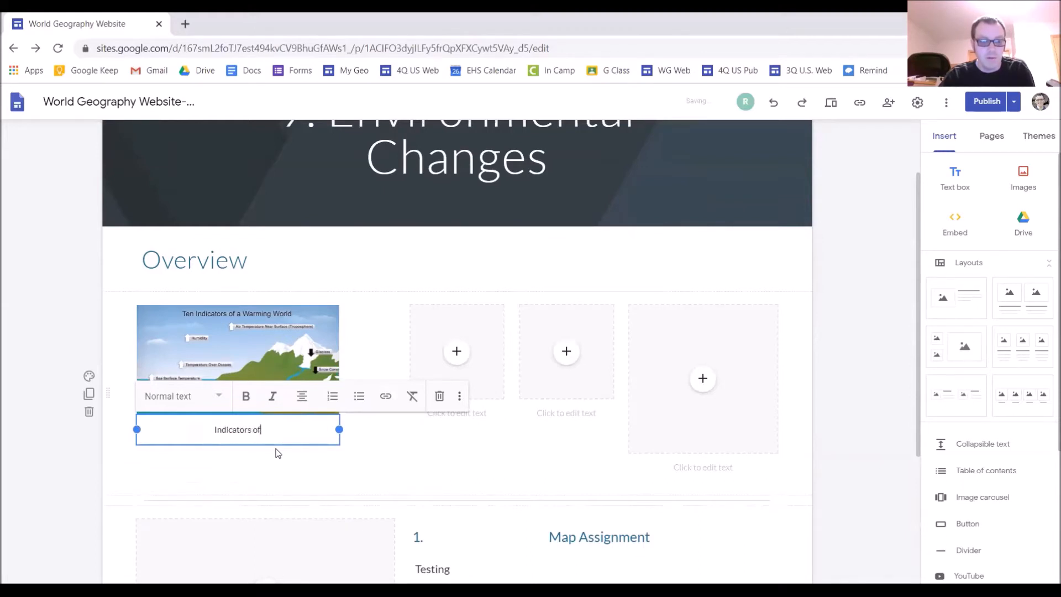
text( Global Warming)
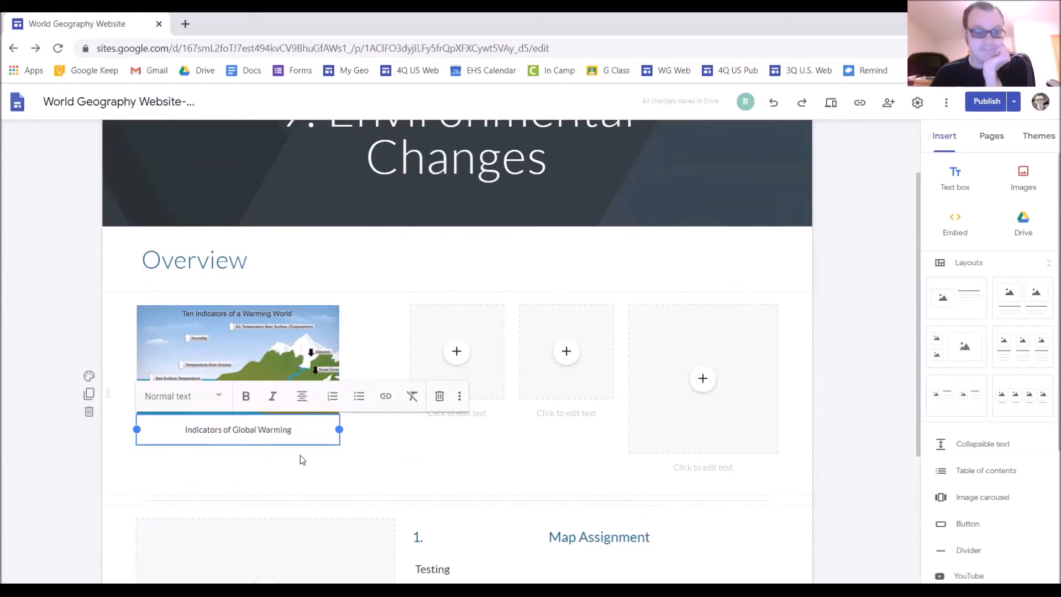
click(304, 460)
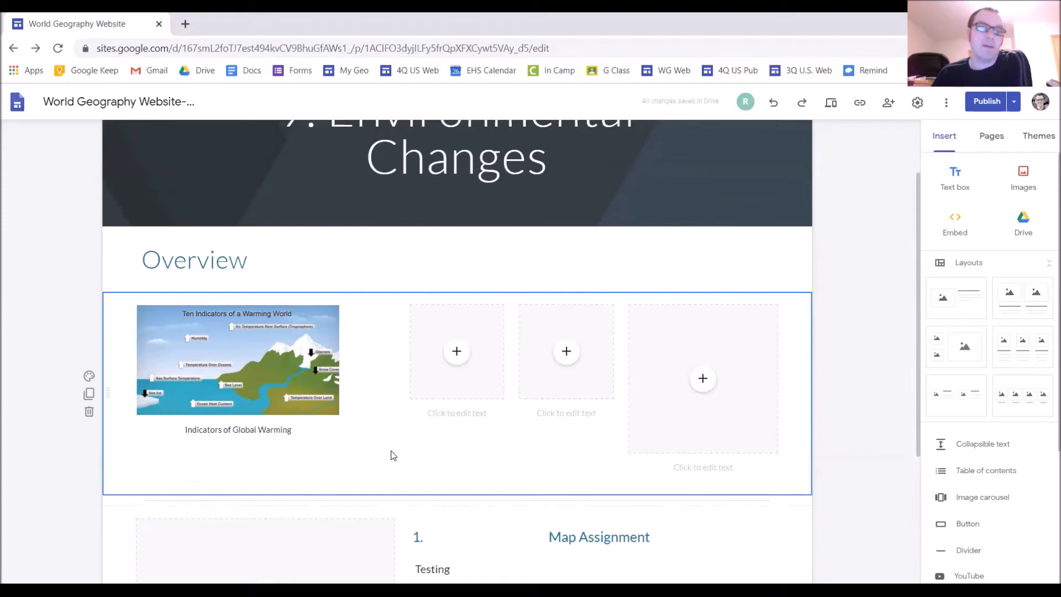
Open image selection for the second placeholder under Overview and view the pictures available in Photos.
click(457, 356)
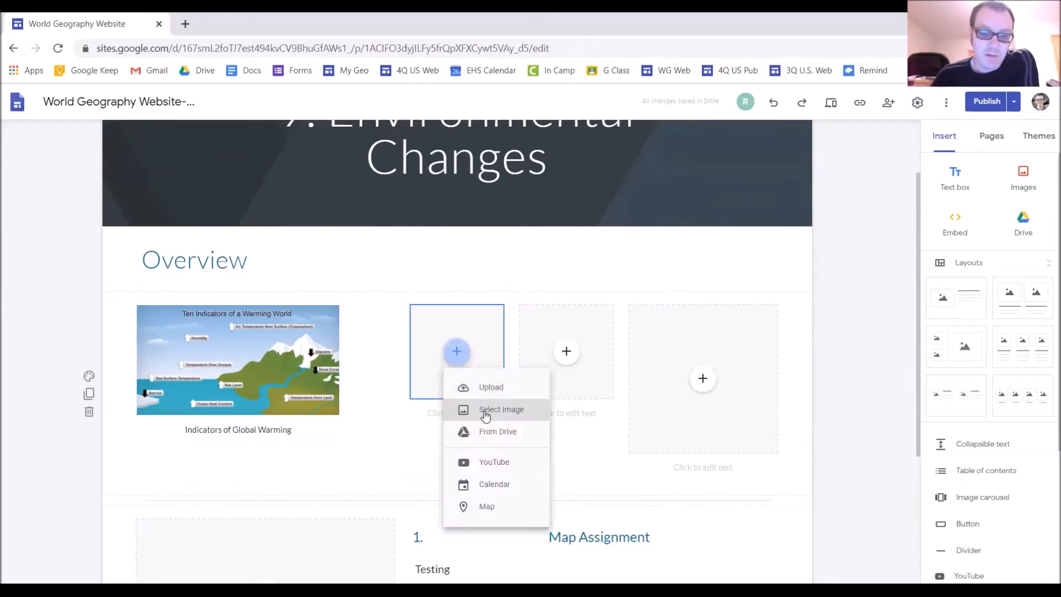
click(485, 414)
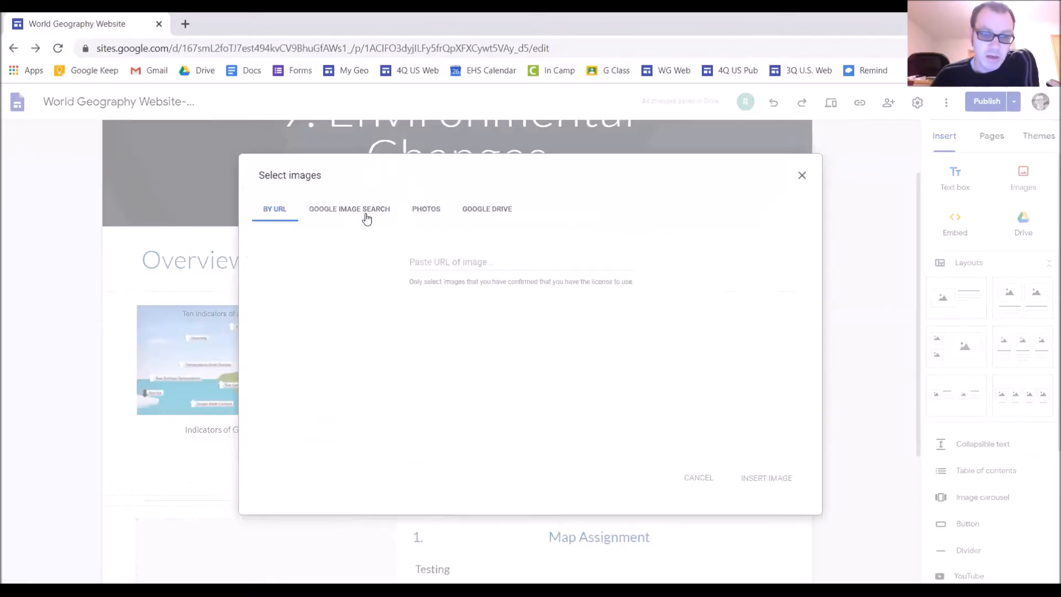
click(434, 208)
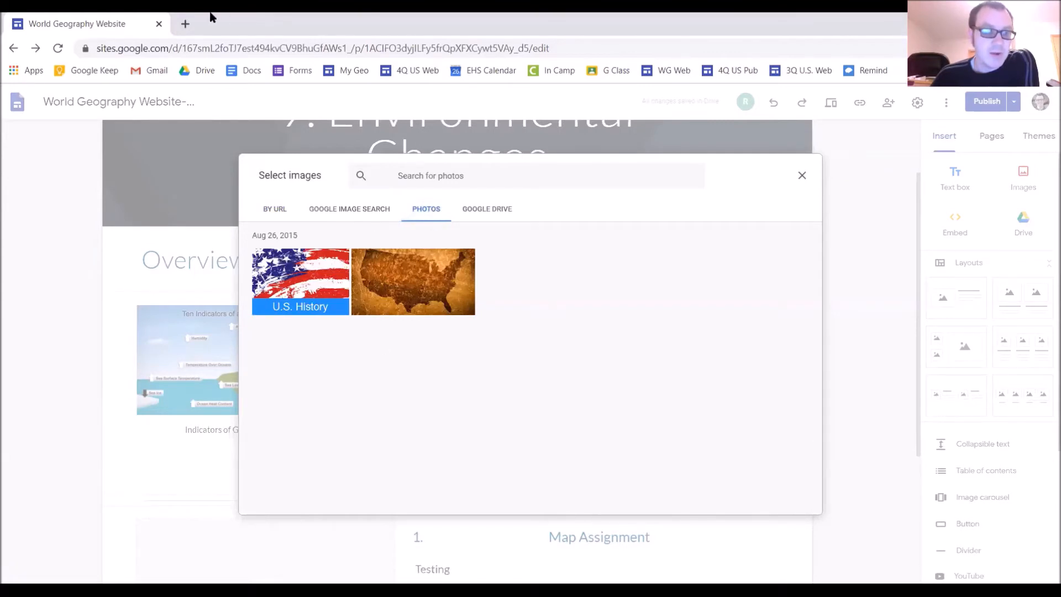
Search Google Images for "global warming" in a new browser tab and open the Wikipedia temperature change map.
click(185, 24)
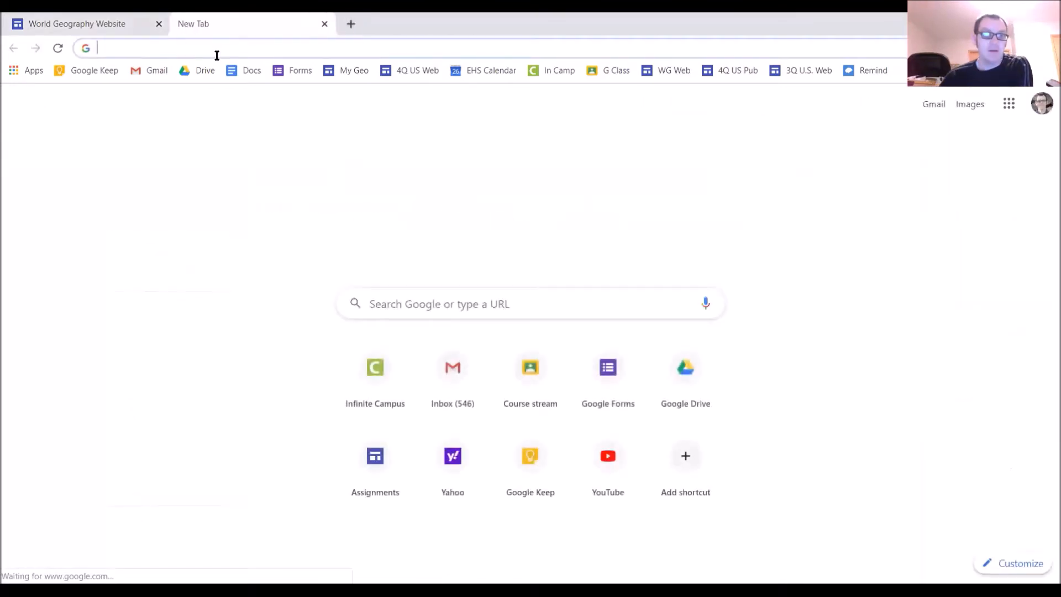
text(global warm)
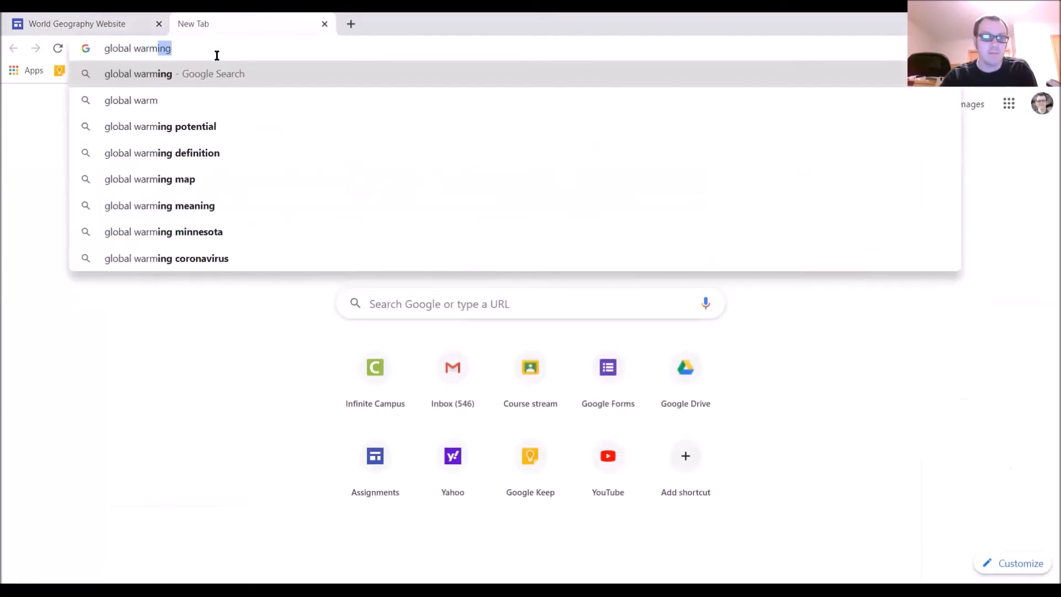
key(Return)
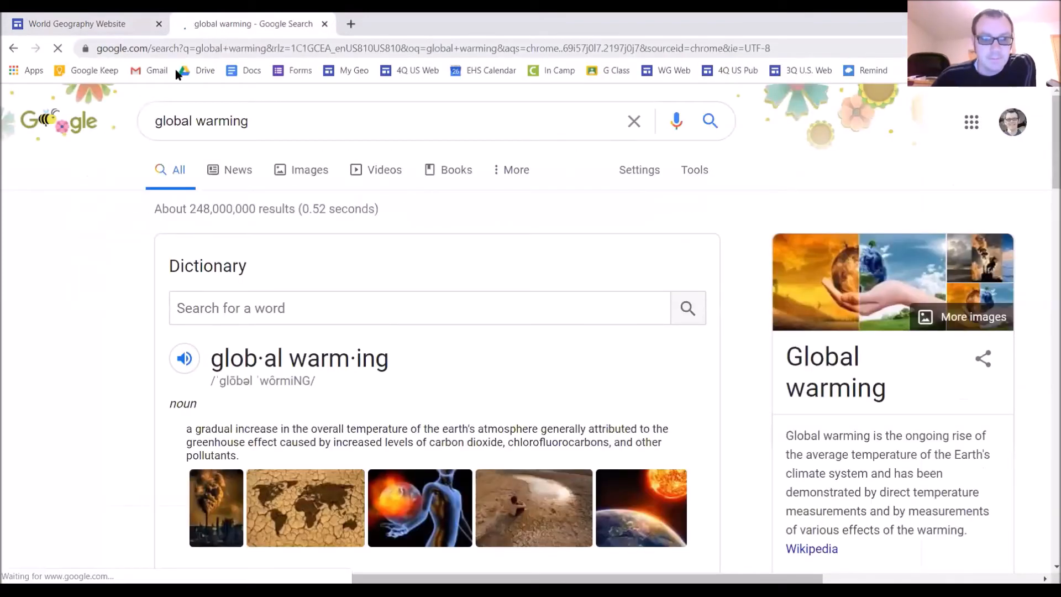
click(303, 169)
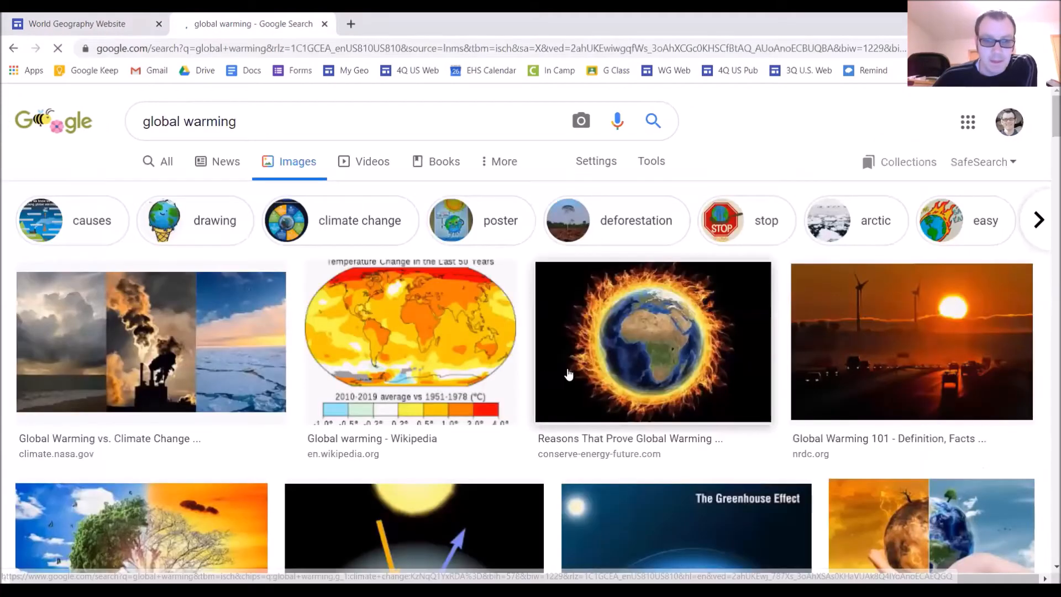
click(410, 339)
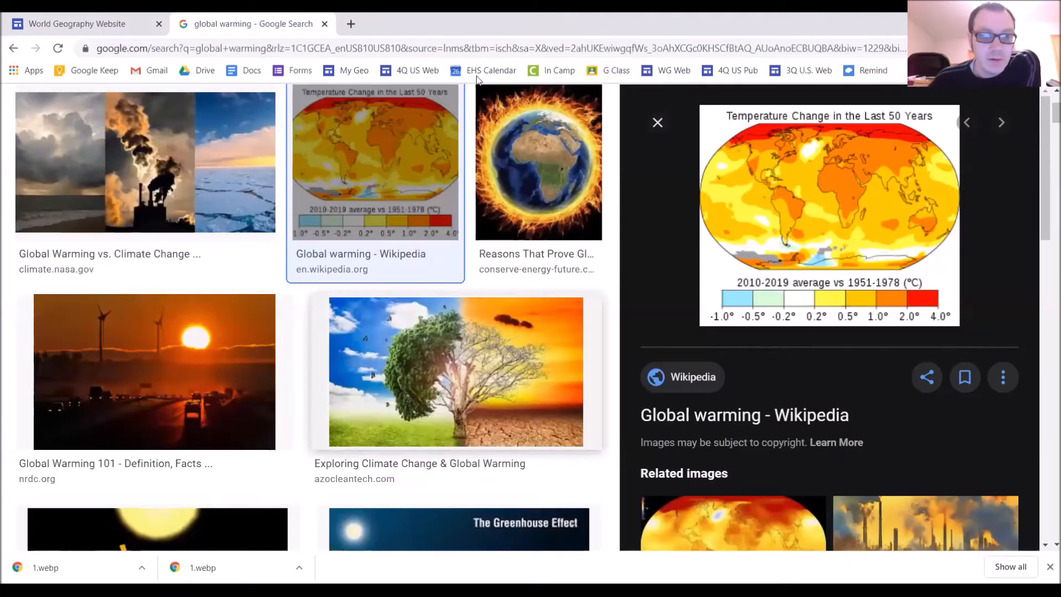
Save the Wikipedia temperature change map image to the World Geography folder inside "1. Online Coronavirus Teaching" on Google Drive.
right_click(784, 210)
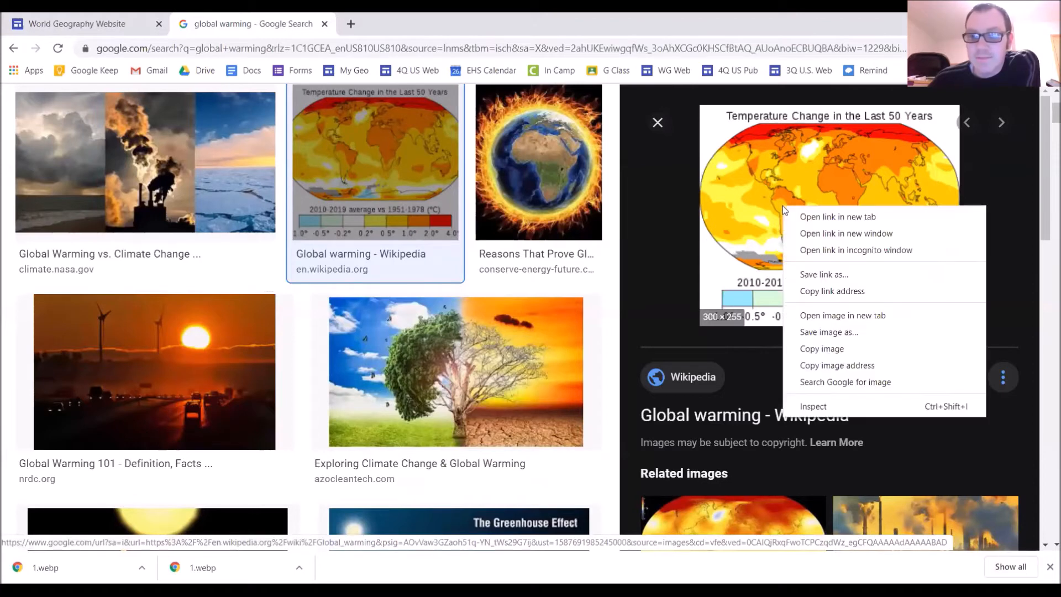
click(853, 343)
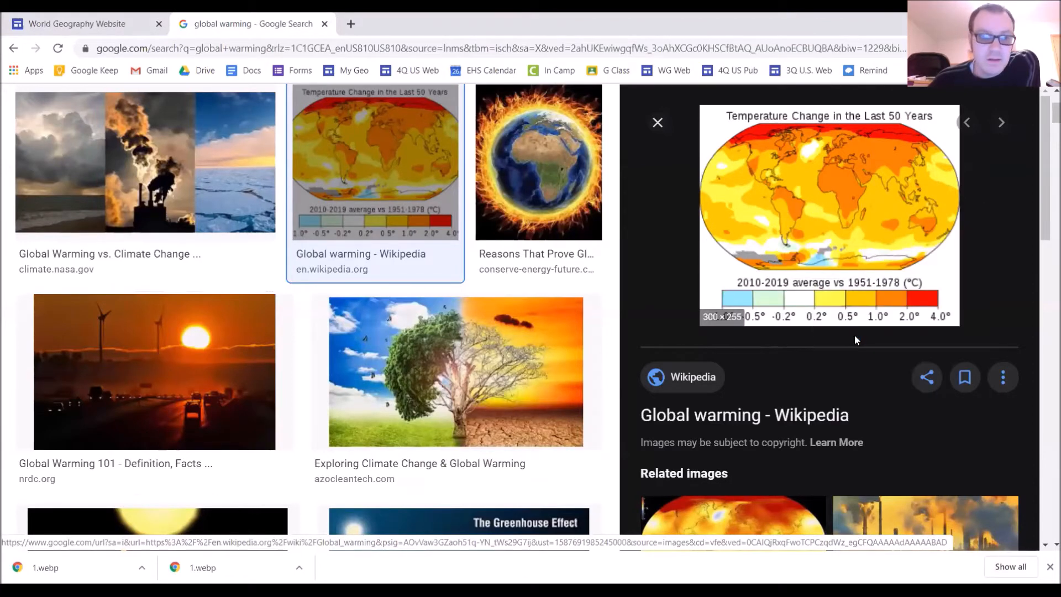
scroll(104, 98, up, 5)
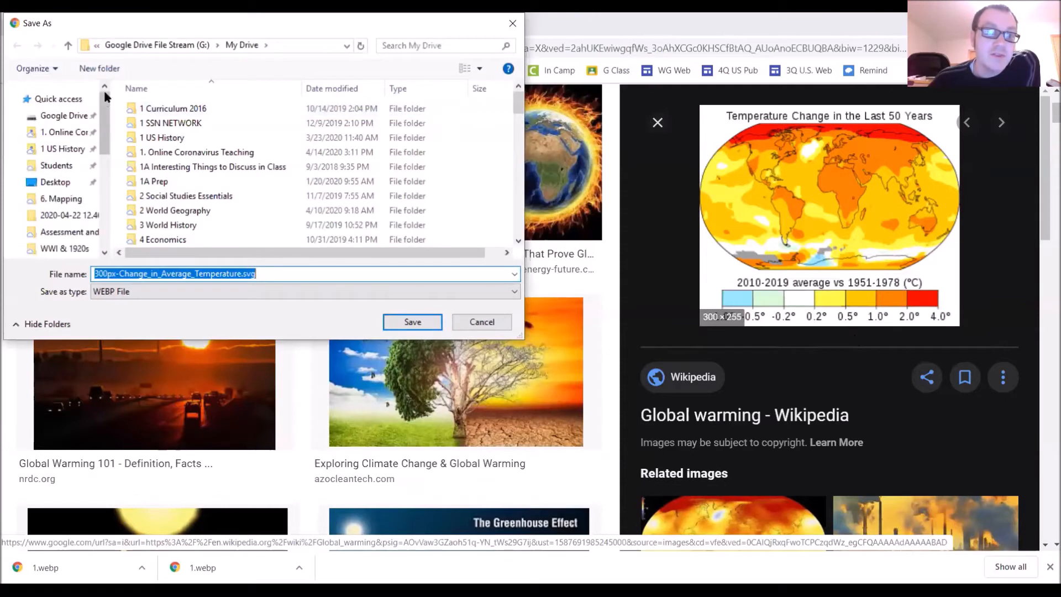
click(64, 134)
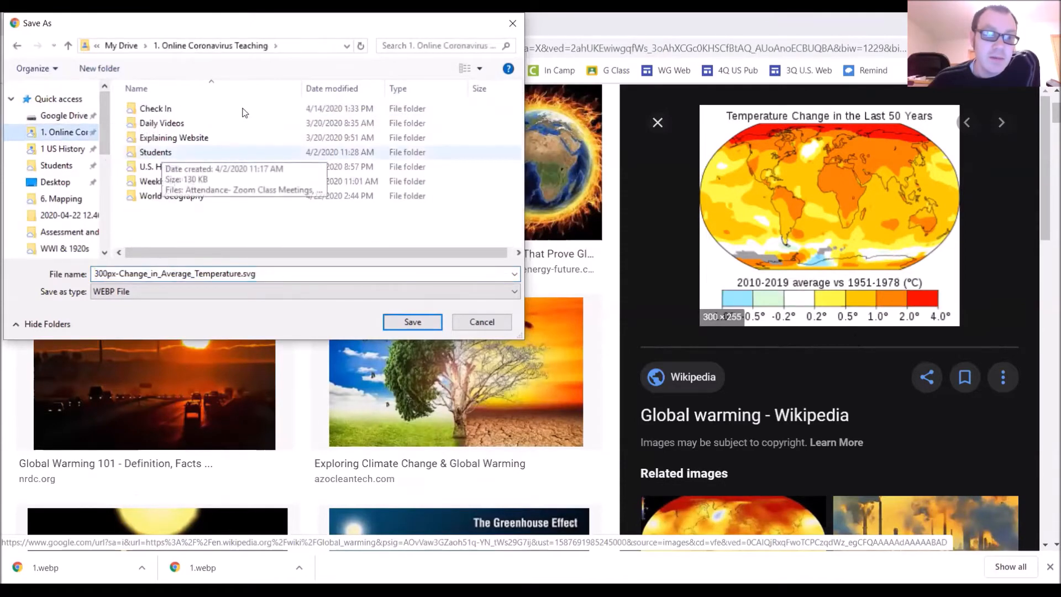
double_click(230, 200)
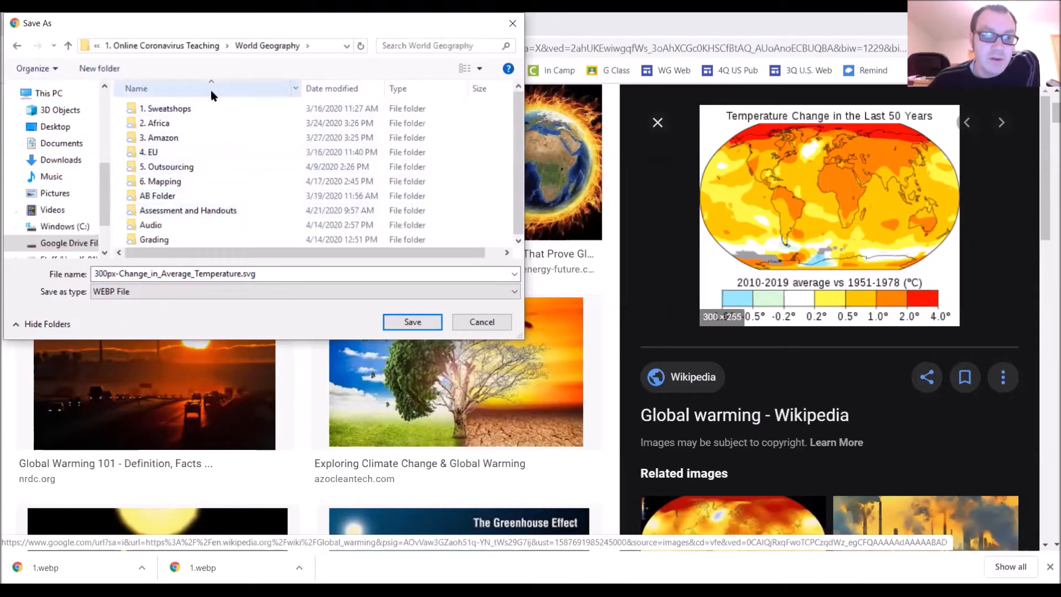
click(255, 275)
click(416, 323)
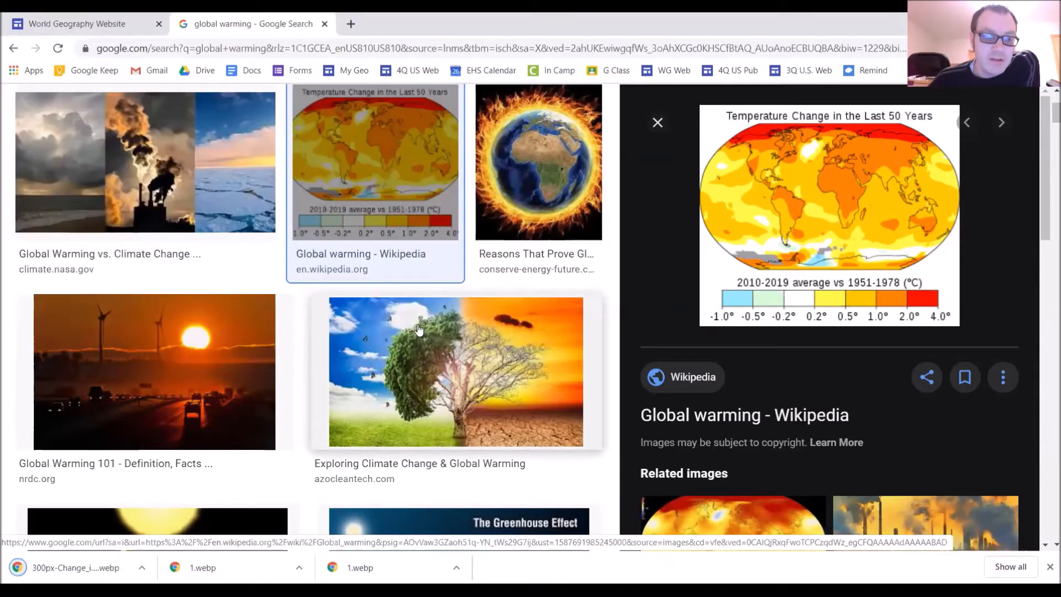
Return to the World Geography website and fill the second Overview placeholder with the saved temperature map from Drive's World Geography folder.
click(126, 26)
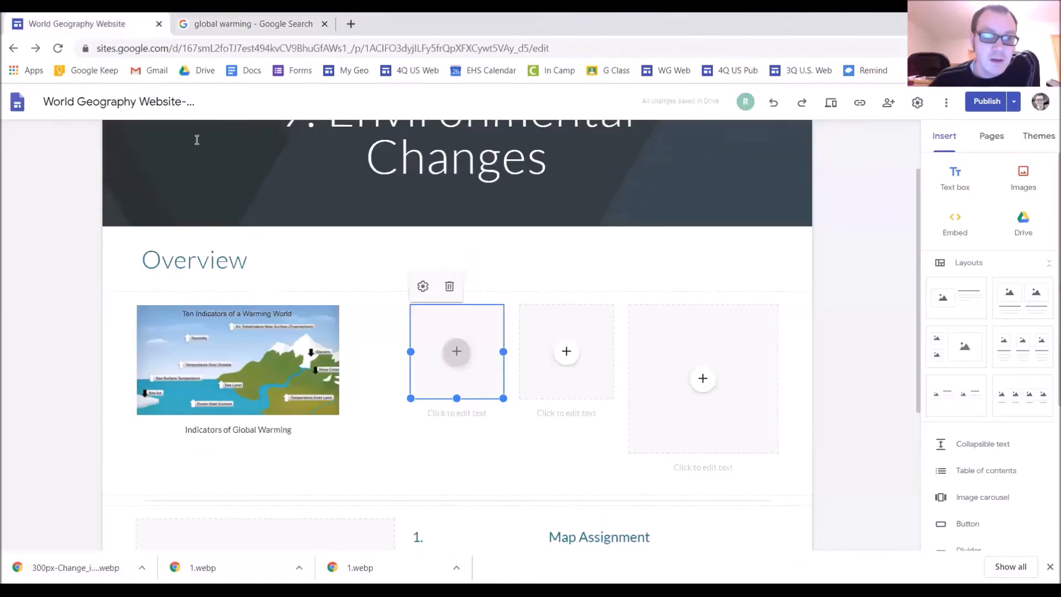
click(456, 356)
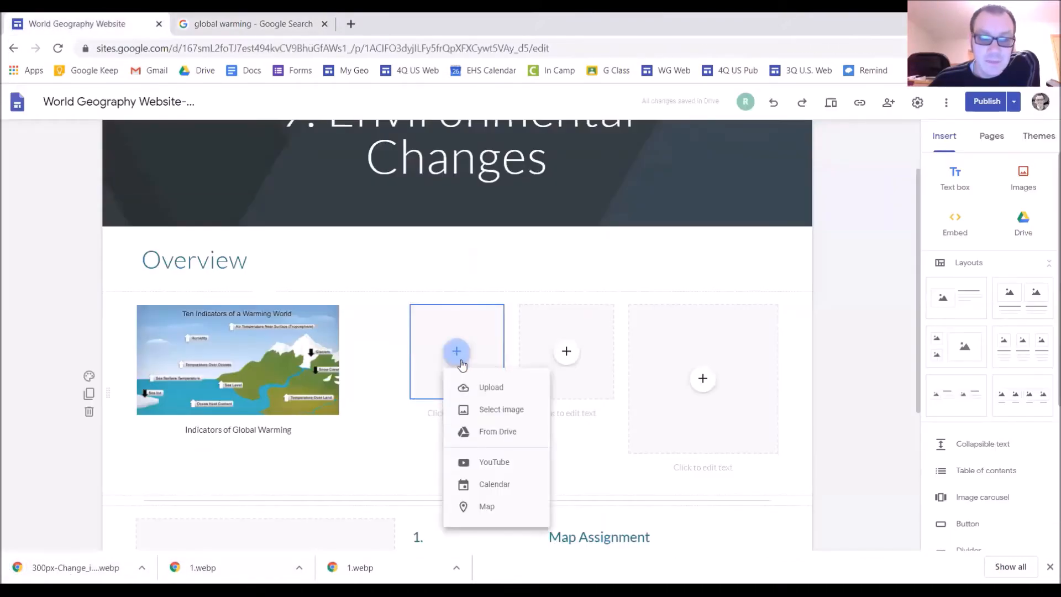
click(487, 437)
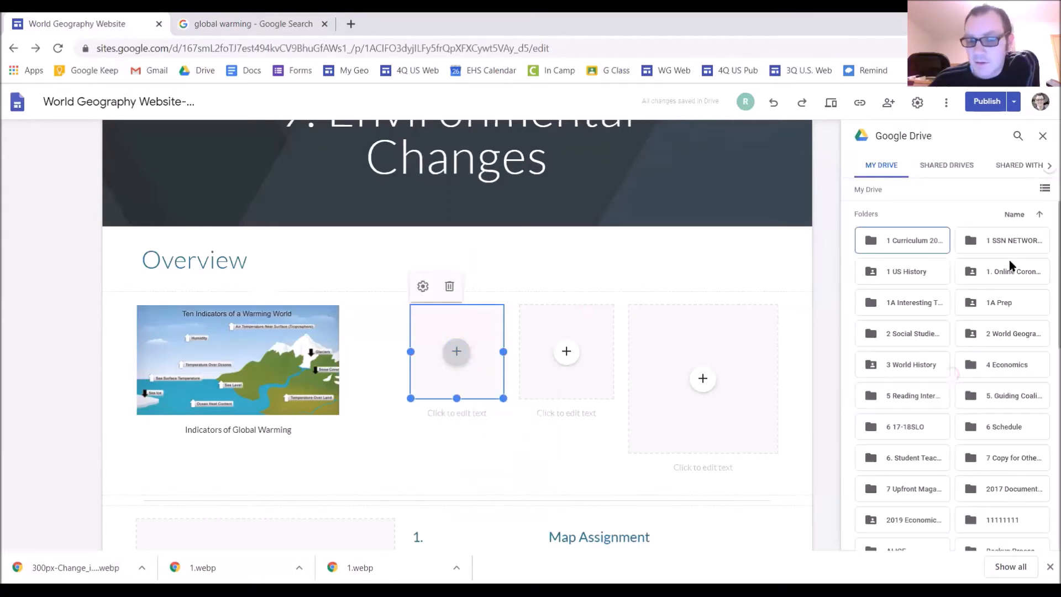
double_click(1029, 274)
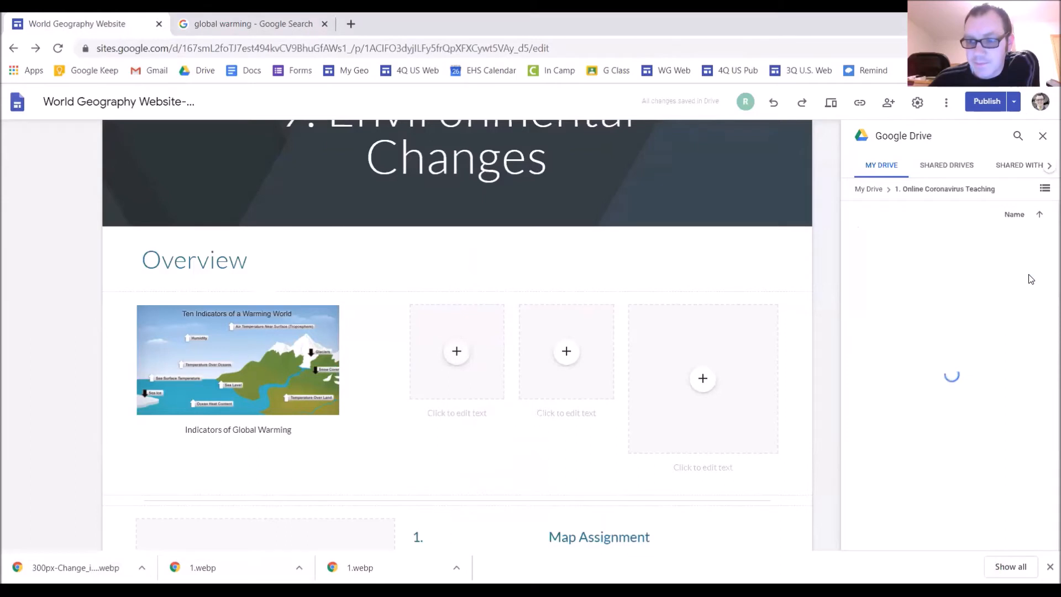
scroll(1017, 321, down, 4)
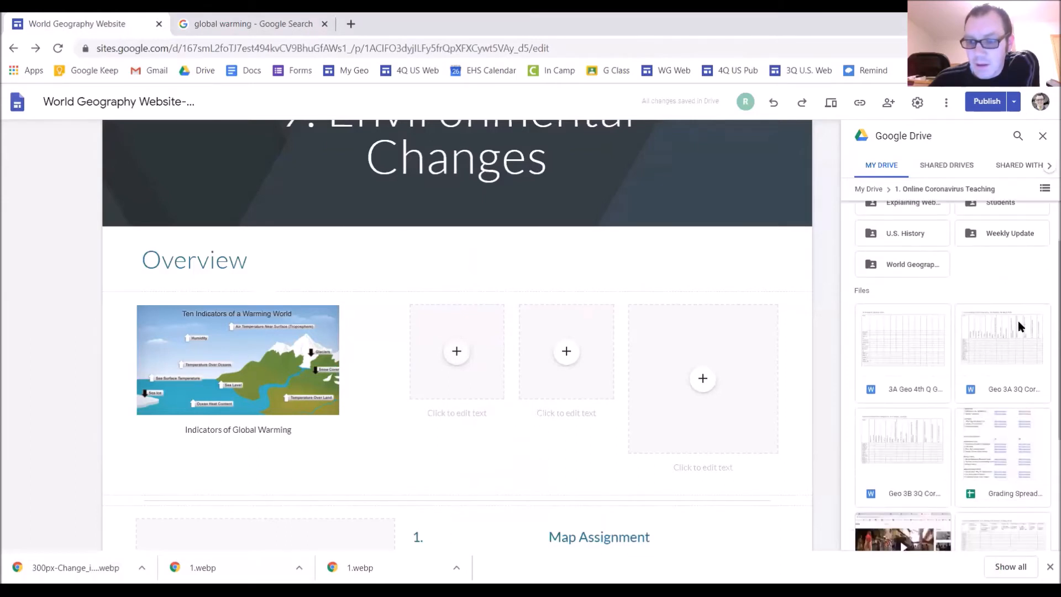
scroll(1010, 309, down, 1)
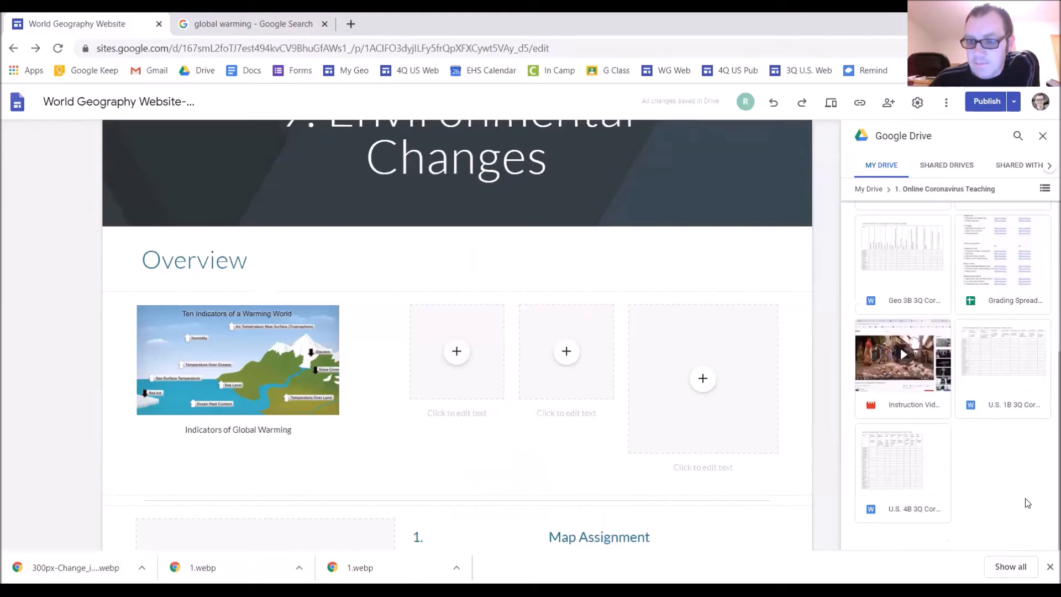
scroll(1025, 498, up, 1)
scroll(1025, 498, up, 3)
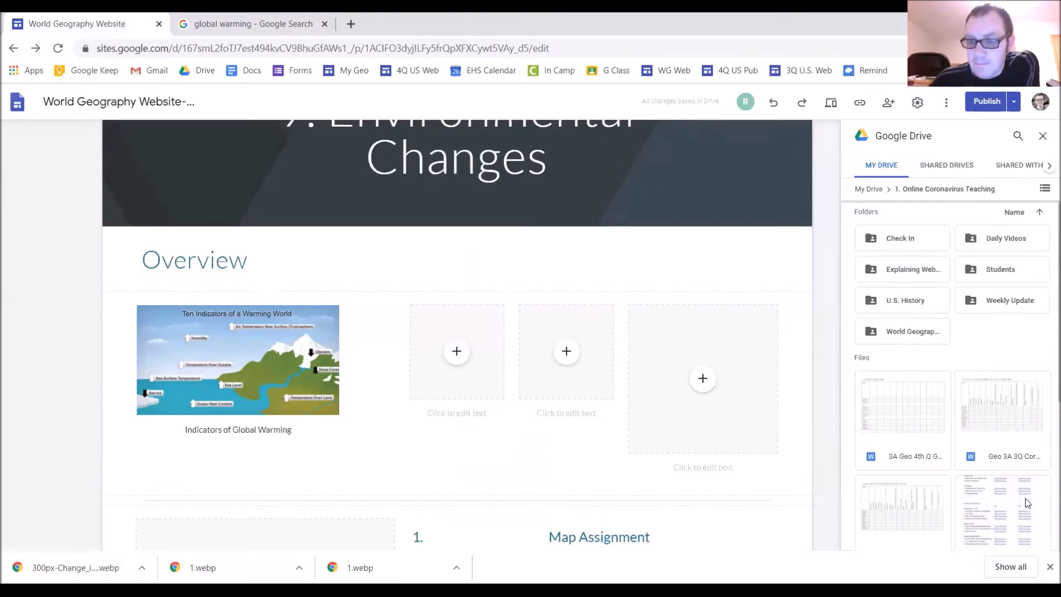
click(930, 334)
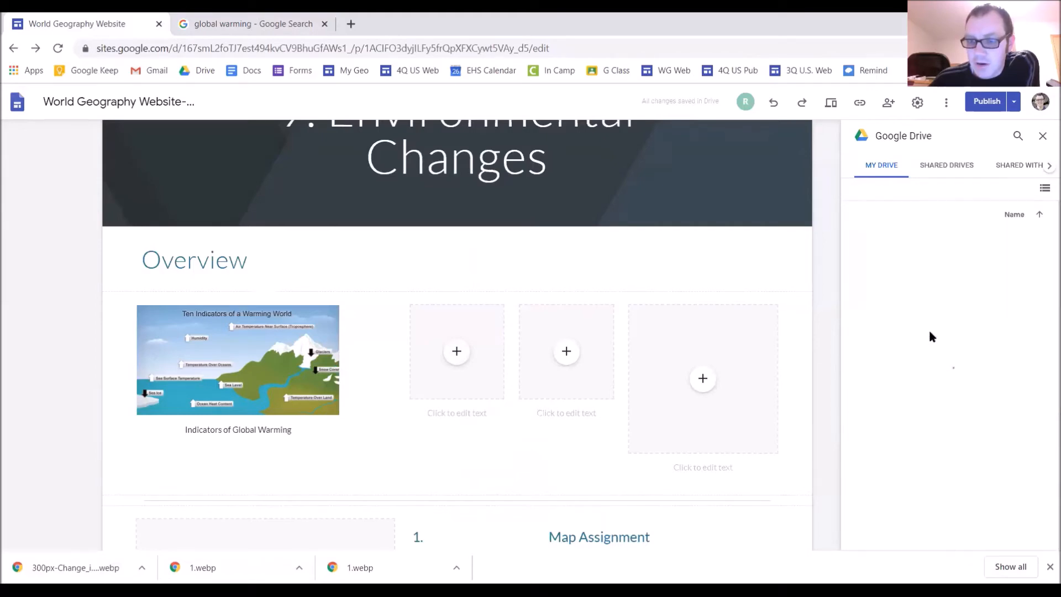
click(1022, 449)
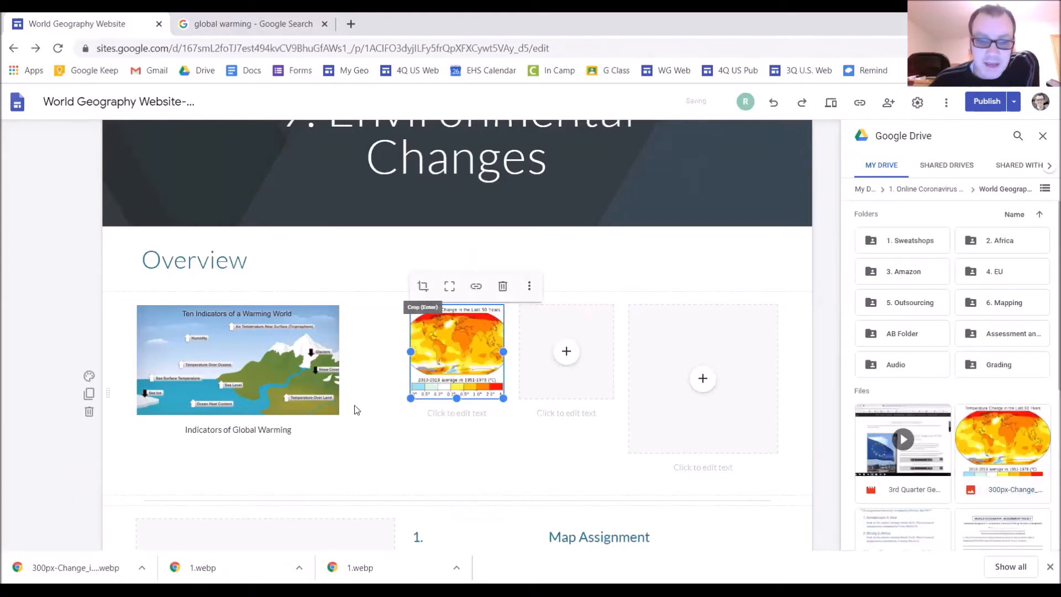
Uncrop and enlarge the temperature change map, and move it between the two remaining empty placeholders in the Overview row.
click(489, 472)
click(461, 339)
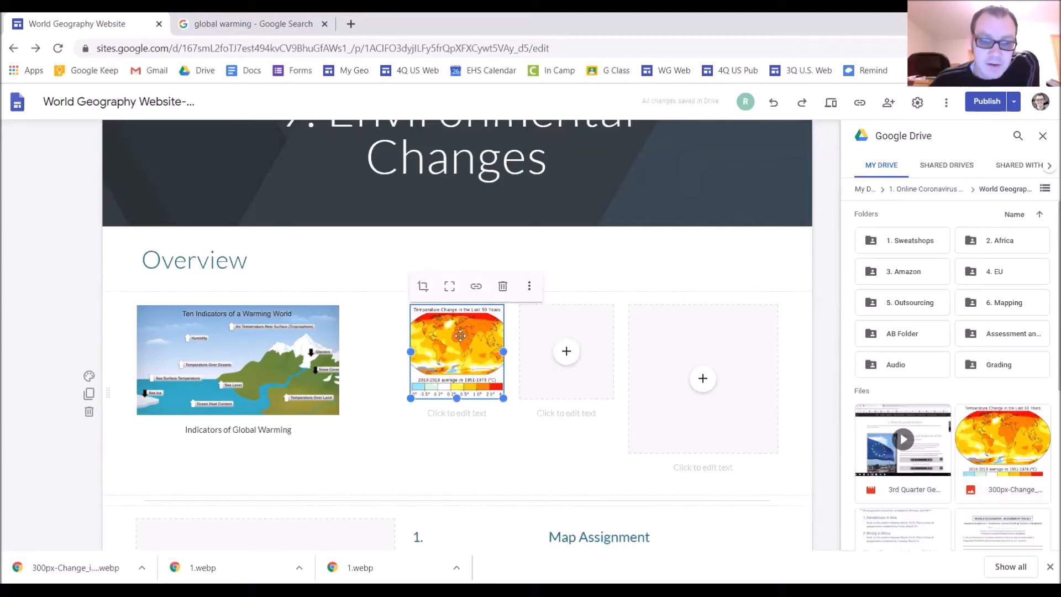
click(450, 285)
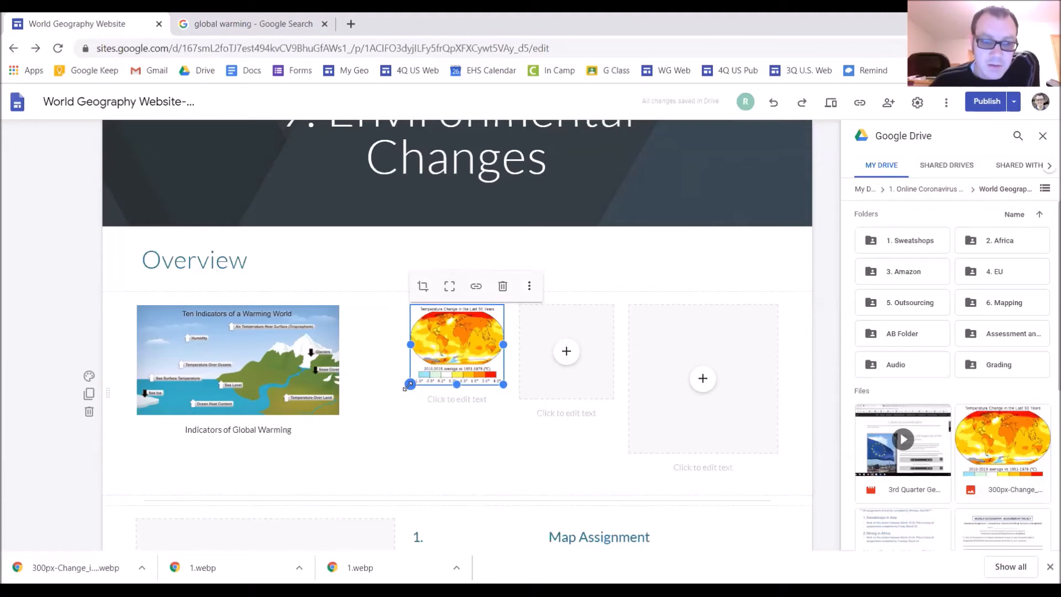
drag(410, 384, 356, 412)
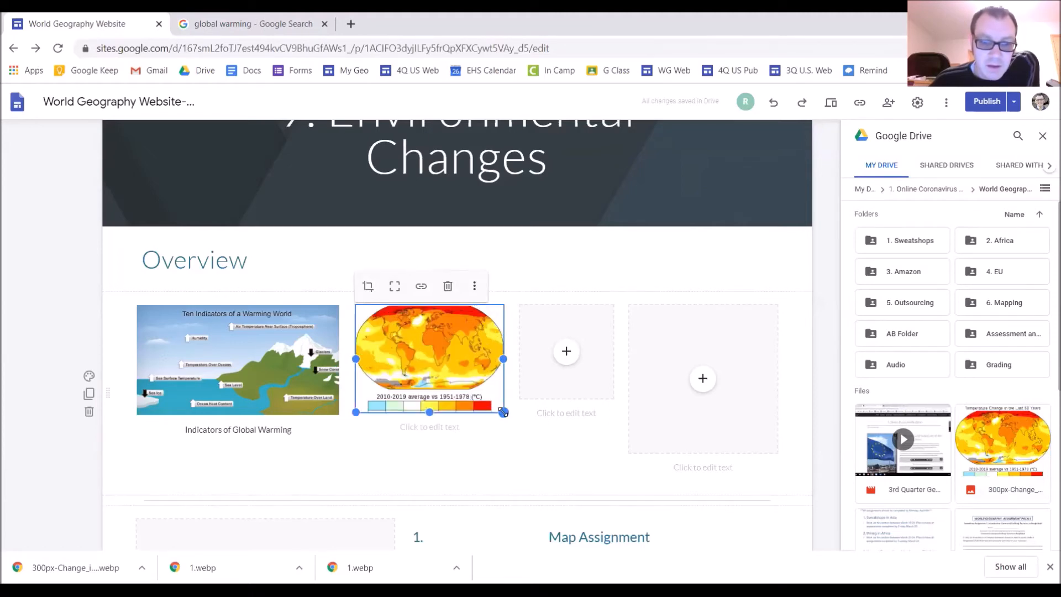
drag(461, 369, 677, 359)
Add an image-and-text layout below the Map Assignment section and move its image placeholder to the right of the text.
scroll(670, 395, down, 4)
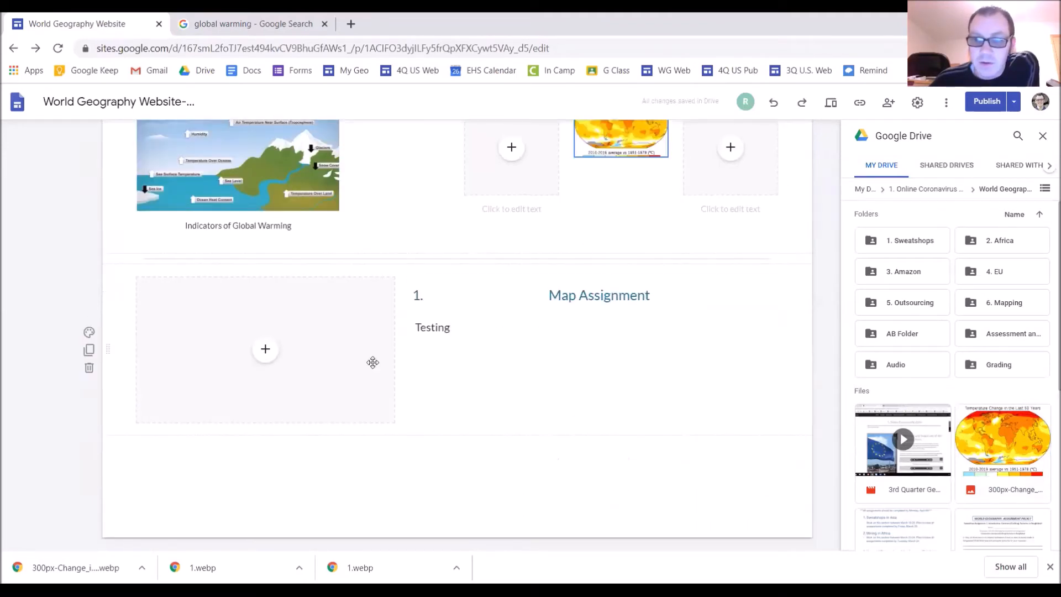
click(1044, 137)
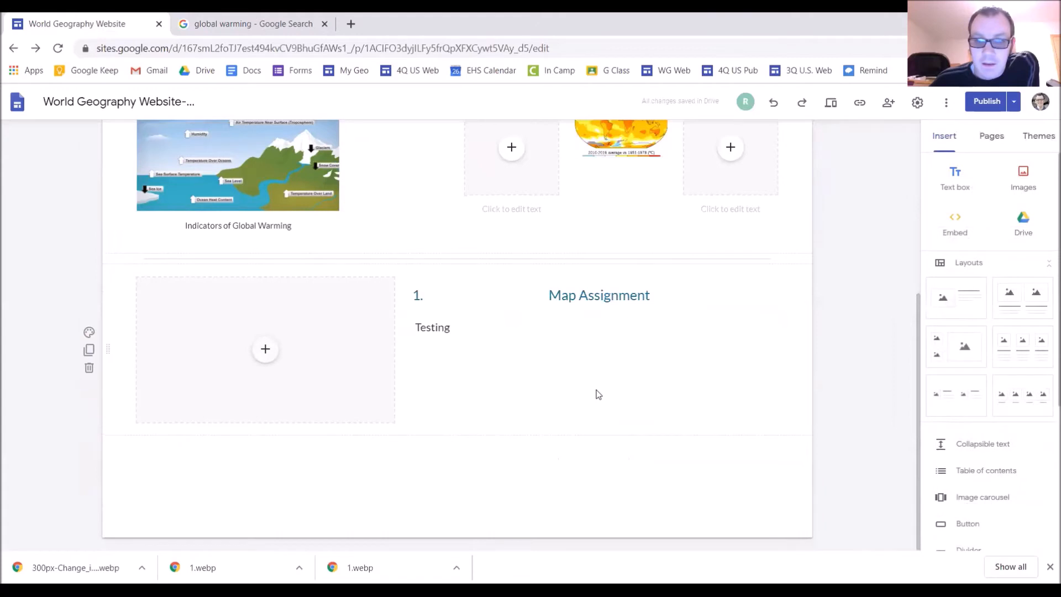
click(969, 307)
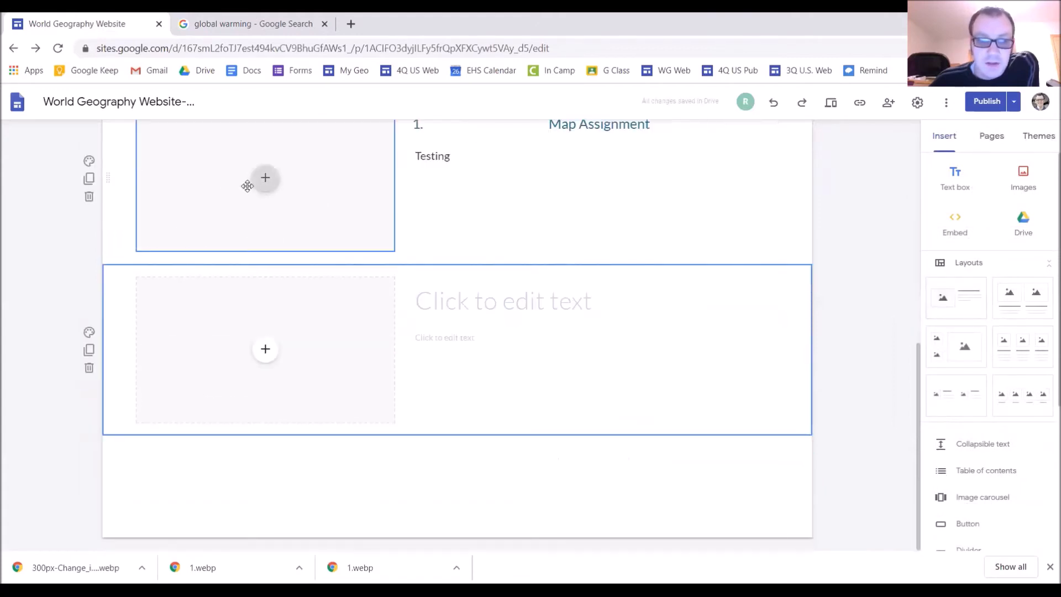
drag(326, 315, 791, 323)
scroll(608, 208, up, 2)
scroll(457, 326, down, 1)
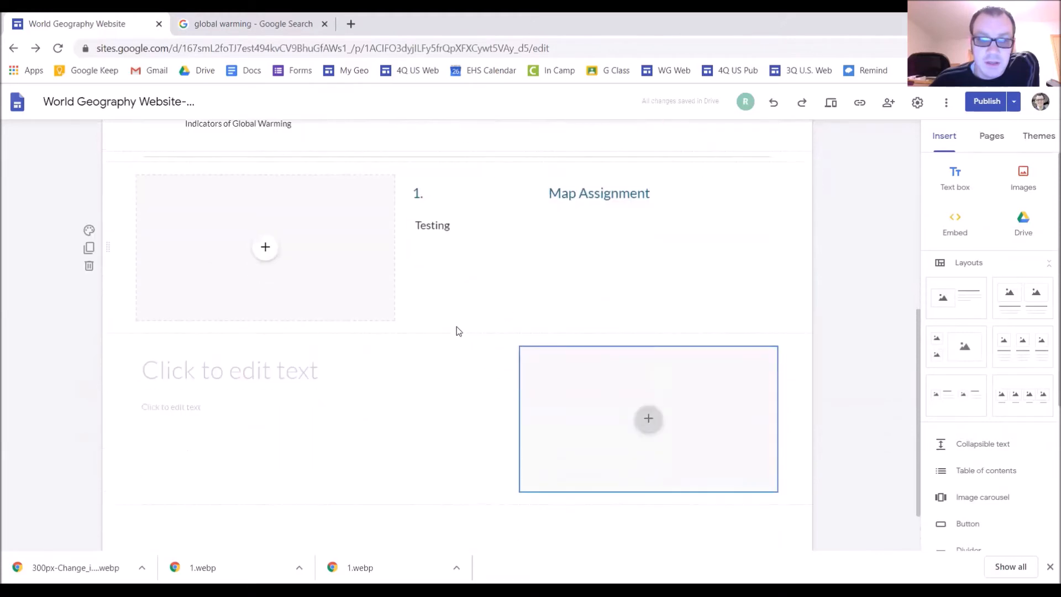
Increase the temperature change map's height in the Overview row to match the neighbouring placeholders.
scroll(457, 327, up, 3)
scroll(463, 330, up, 1)
click(586, 254)
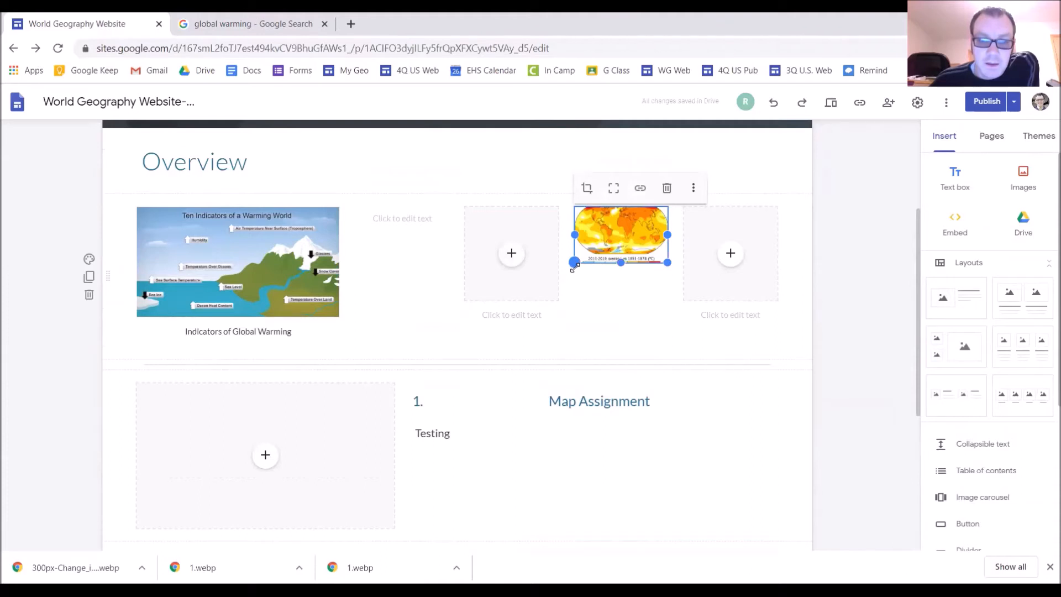
drag(575, 262, 575, 301)
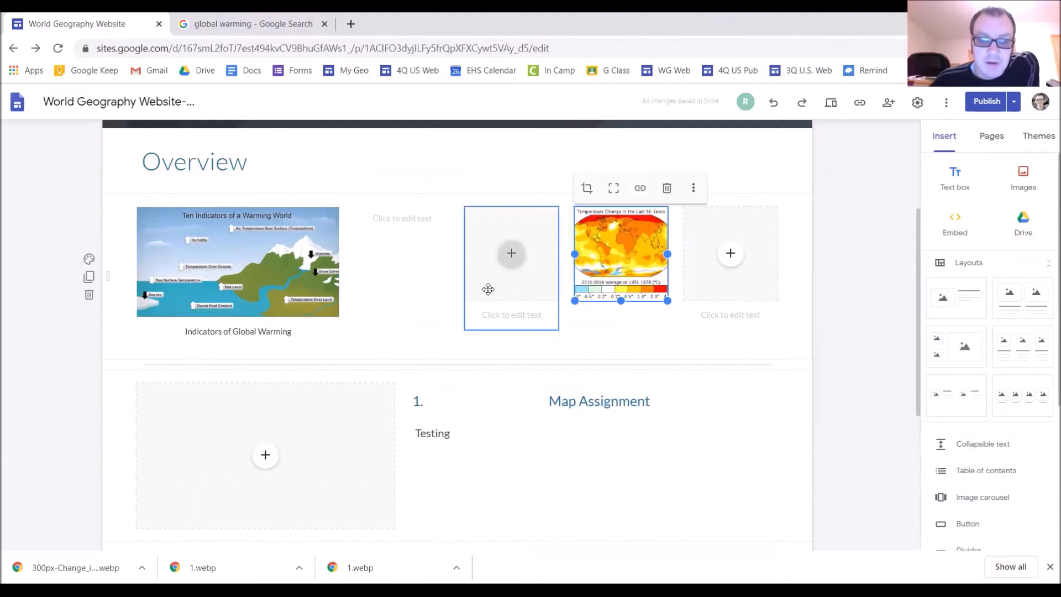
Delete the empty image placeholder directly left of the temperature map together with its leftover caption text box.
click(487, 289)
click(505, 190)
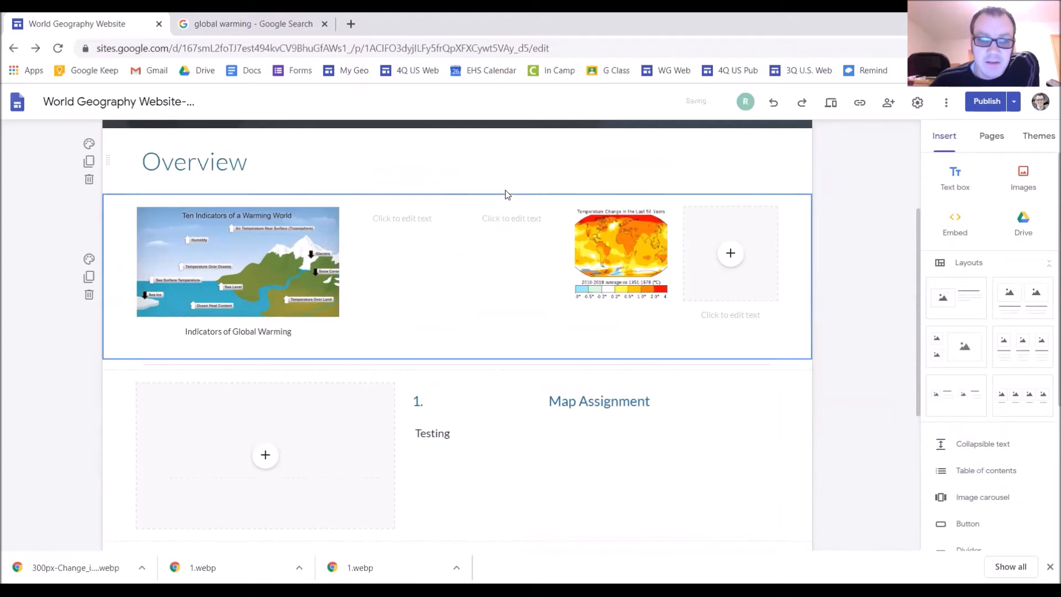
click(501, 215)
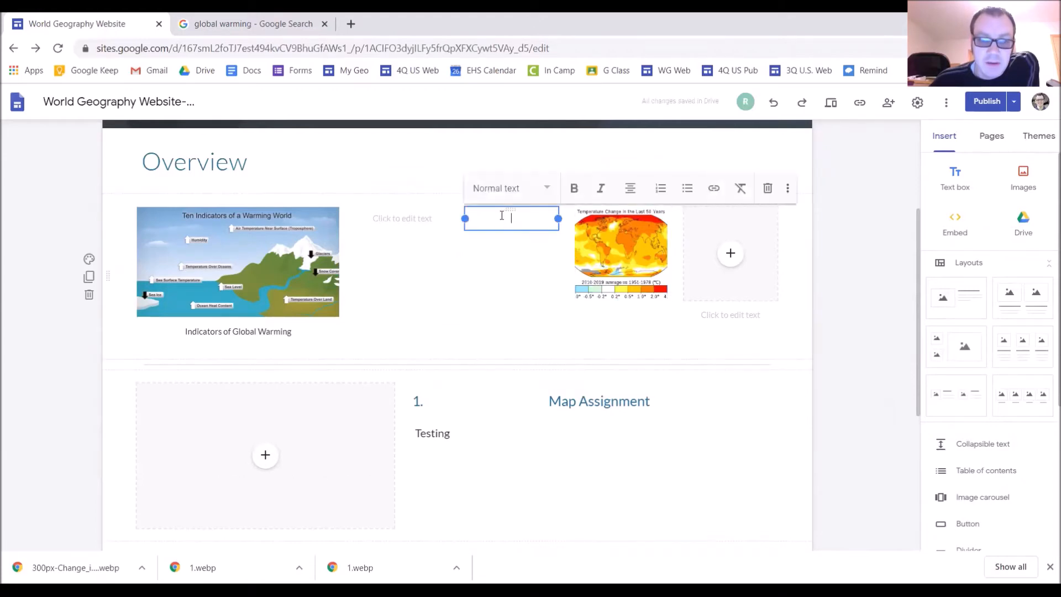
click(484, 231)
click(486, 224)
click(767, 190)
Enlarge the temperature change map leftward into the freed column so it is about as wide as the first Overview image.
click(577, 299)
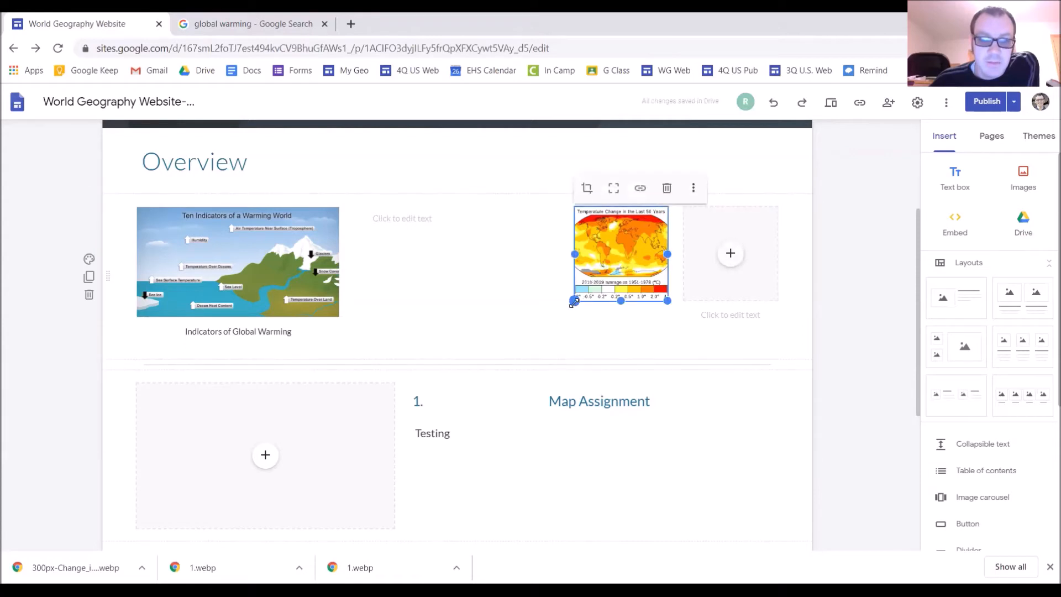
drag(574, 301, 464, 379)
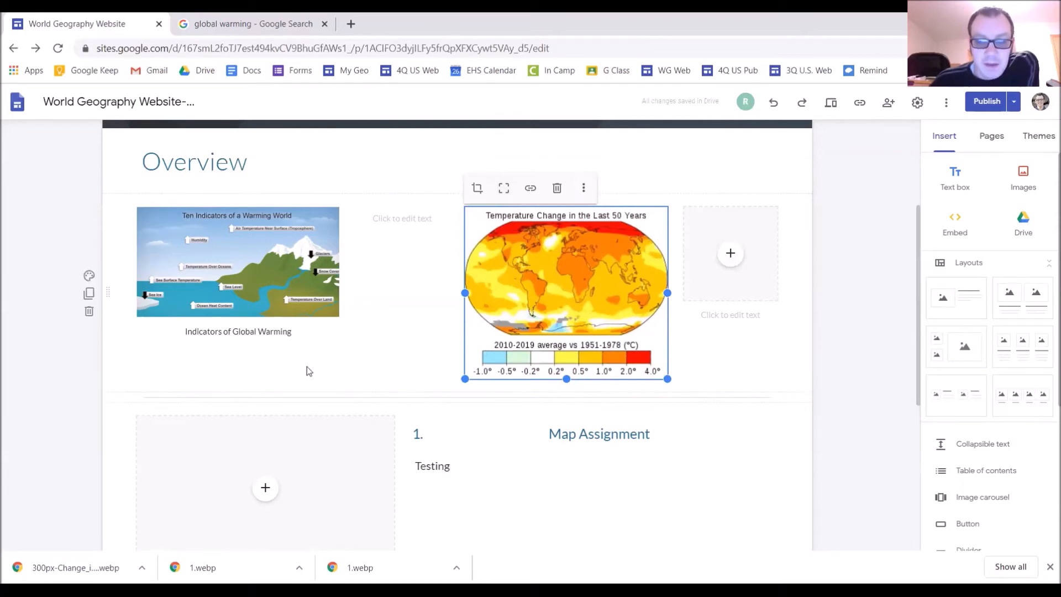
scroll(560, 442, down, 4)
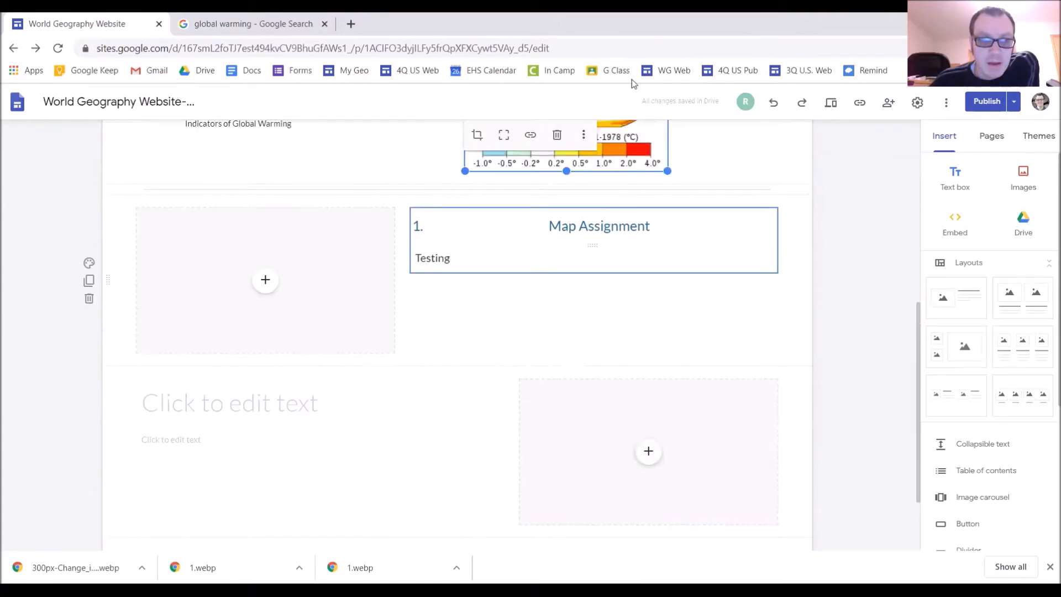
Search Google for "global warming map" across all results and open the Surging Seas site by Climate Central.
click(226, 23)
click(310, 121)
text(map)
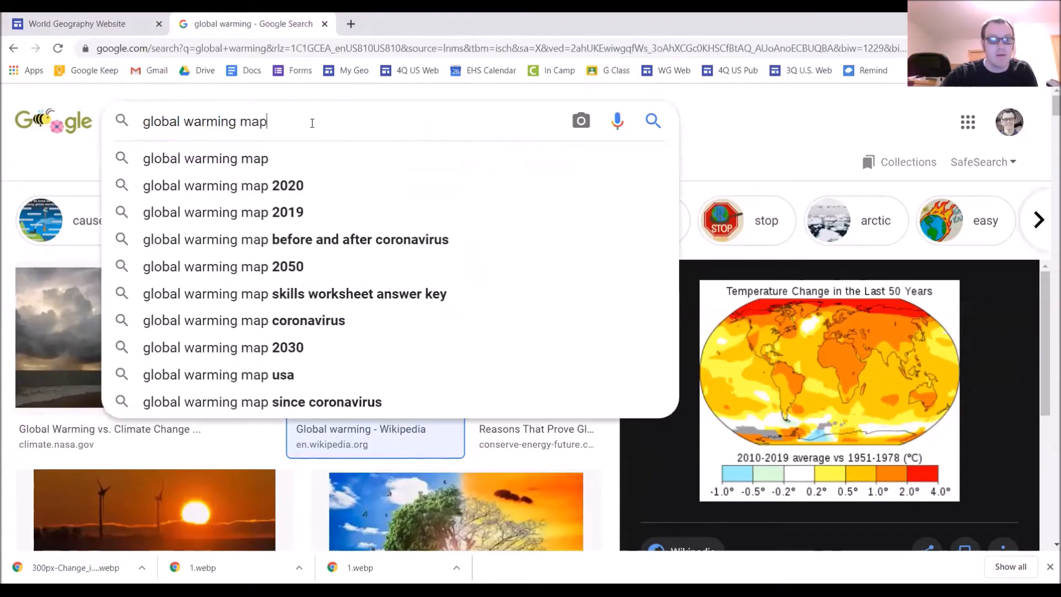
key(Return)
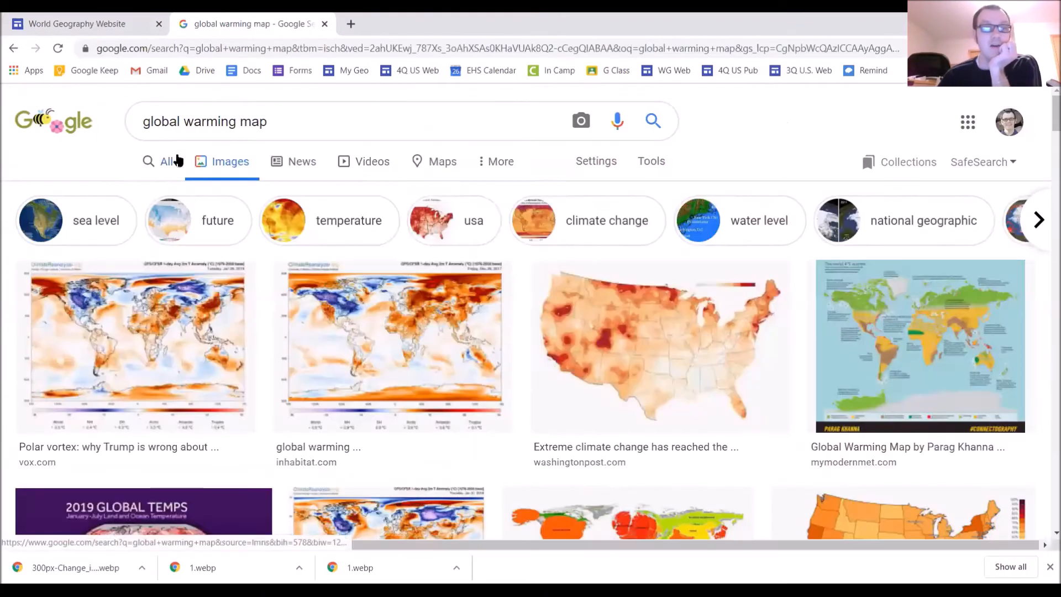
click(173, 157)
scroll(768, 287, down, 8)
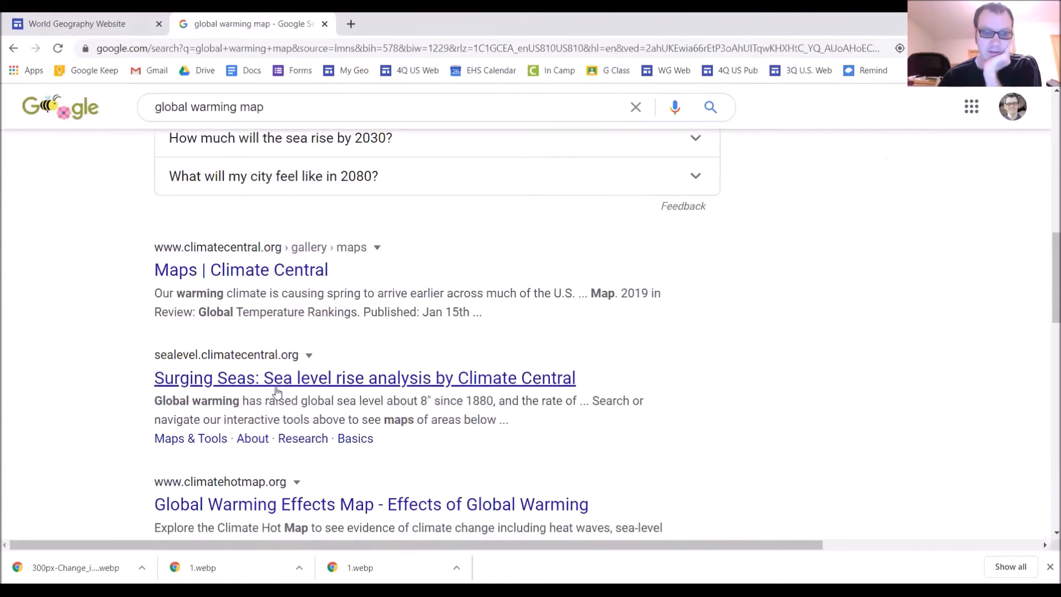
click(303, 385)
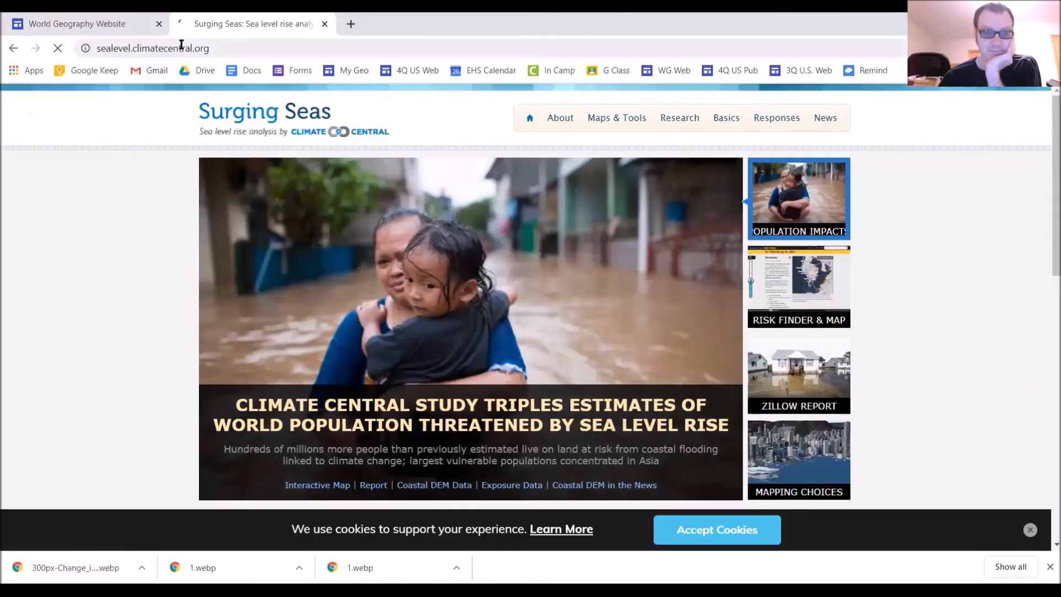
Copy the Surging Seas web address and return to the World Geography website editor.
click(181, 49)
key(ctrl+c)
right_click(182, 49)
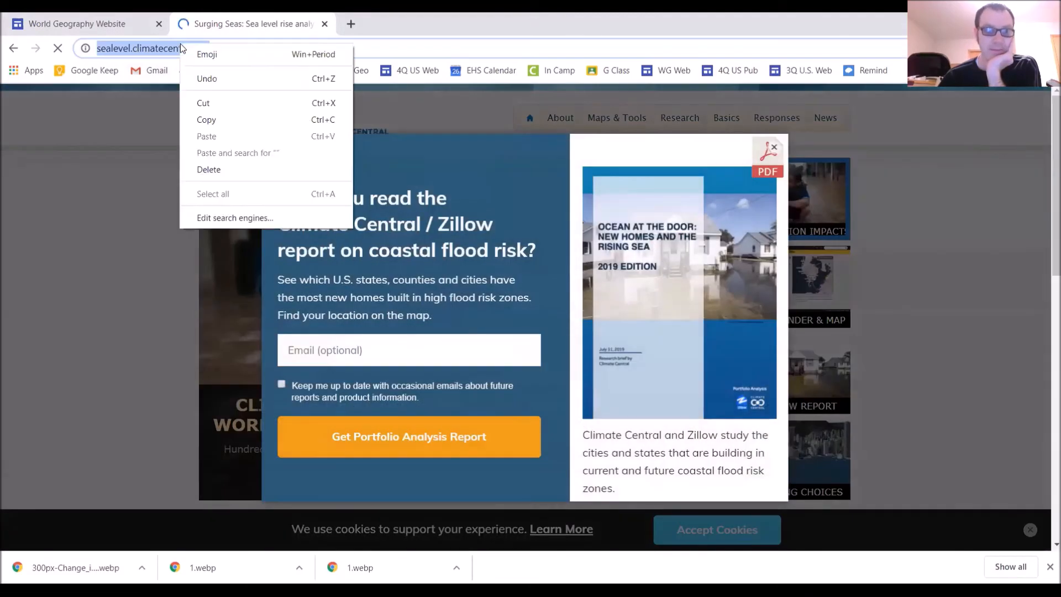
click(191, 122)
click(111, 27)
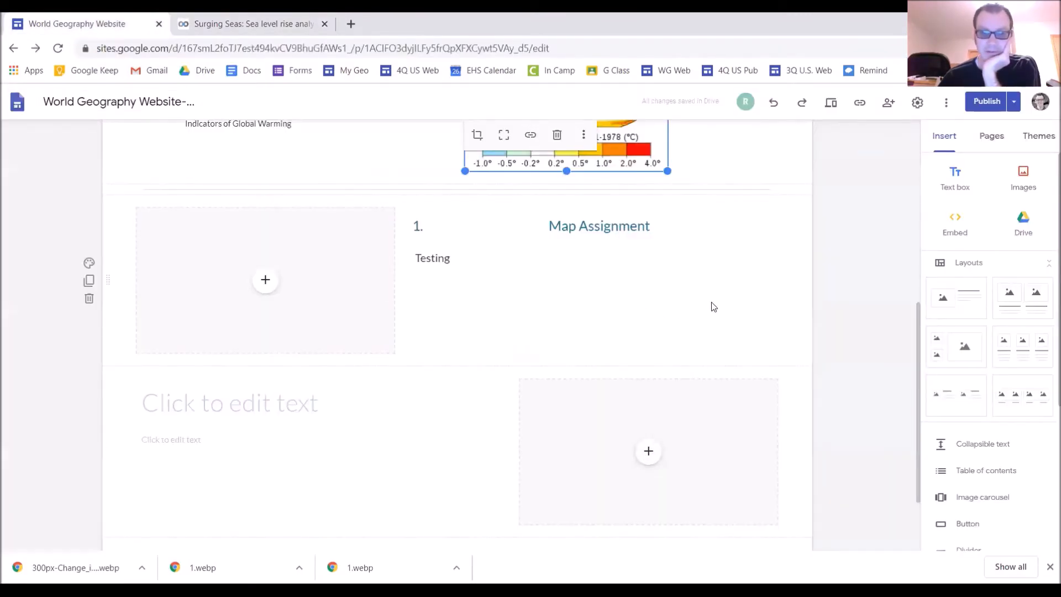
Add the line "Here is the link to the website." below "Testing" in the Map Assignment text box.
click(473, 260)
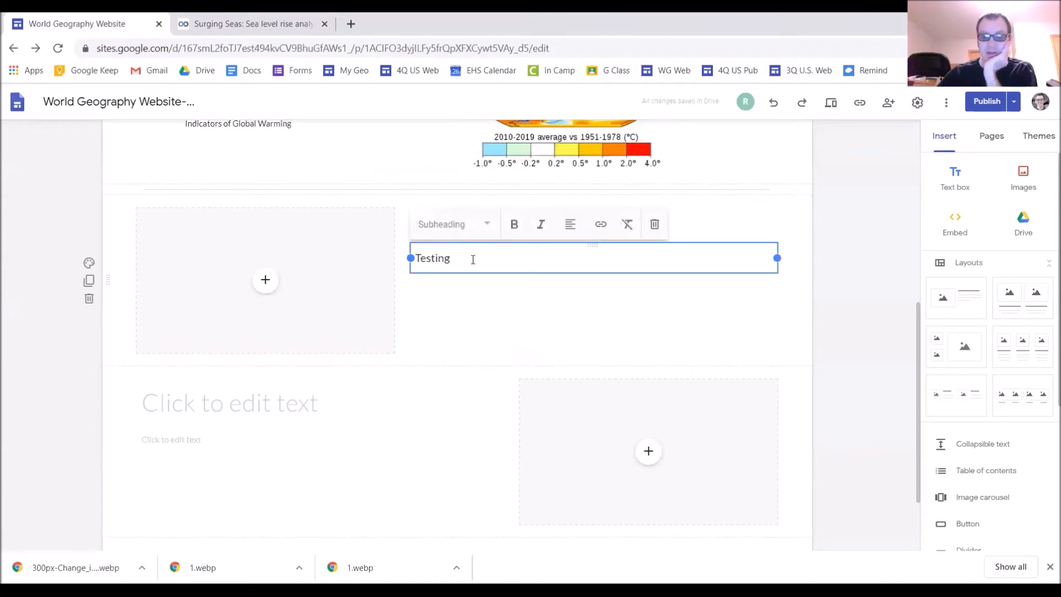
key(Return)
text(Here is the l)
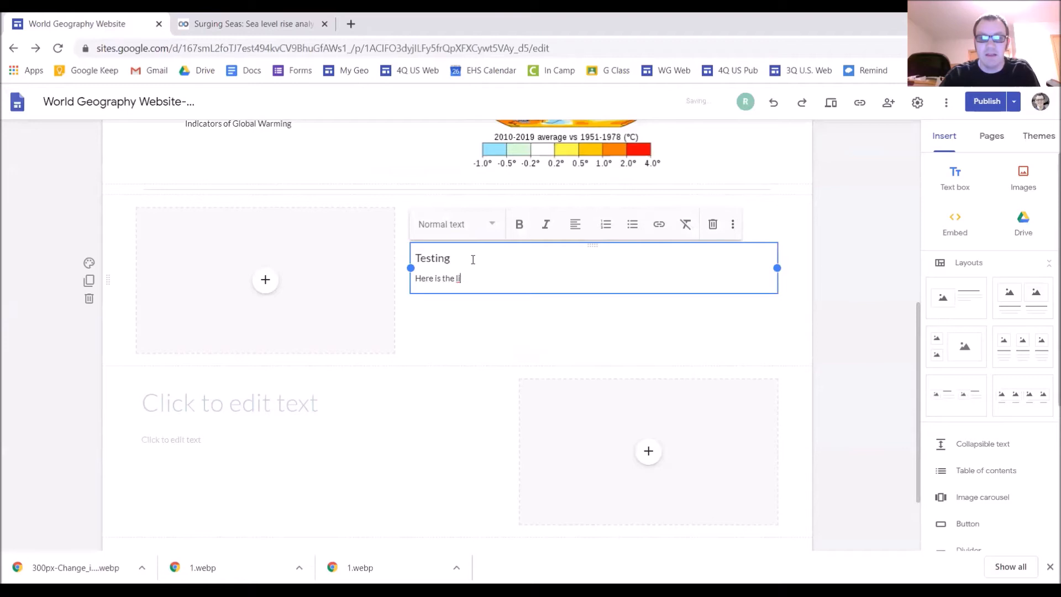
text(ink to the website.)
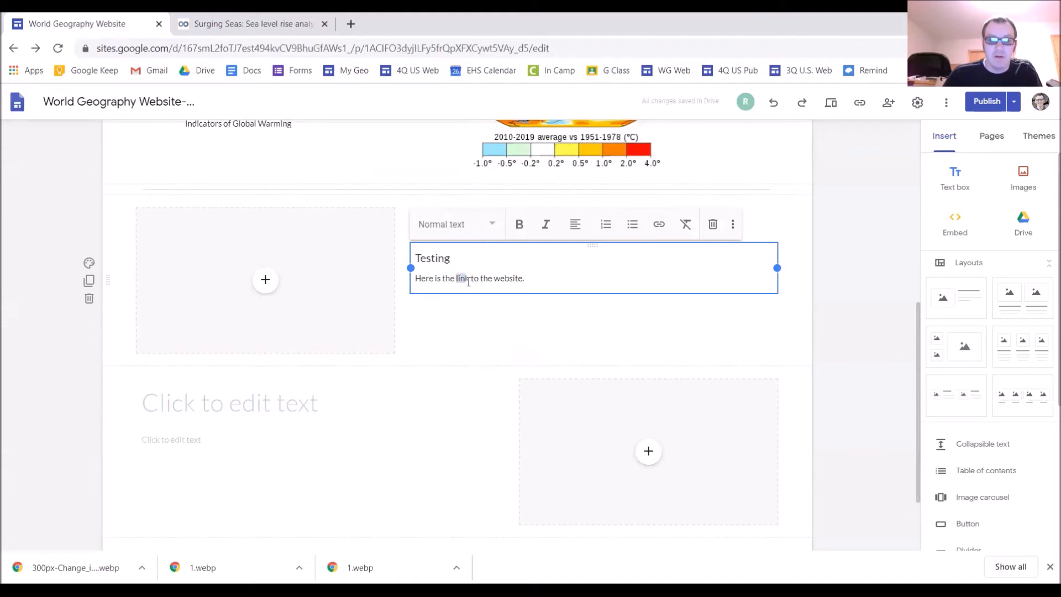
click(658, 224)
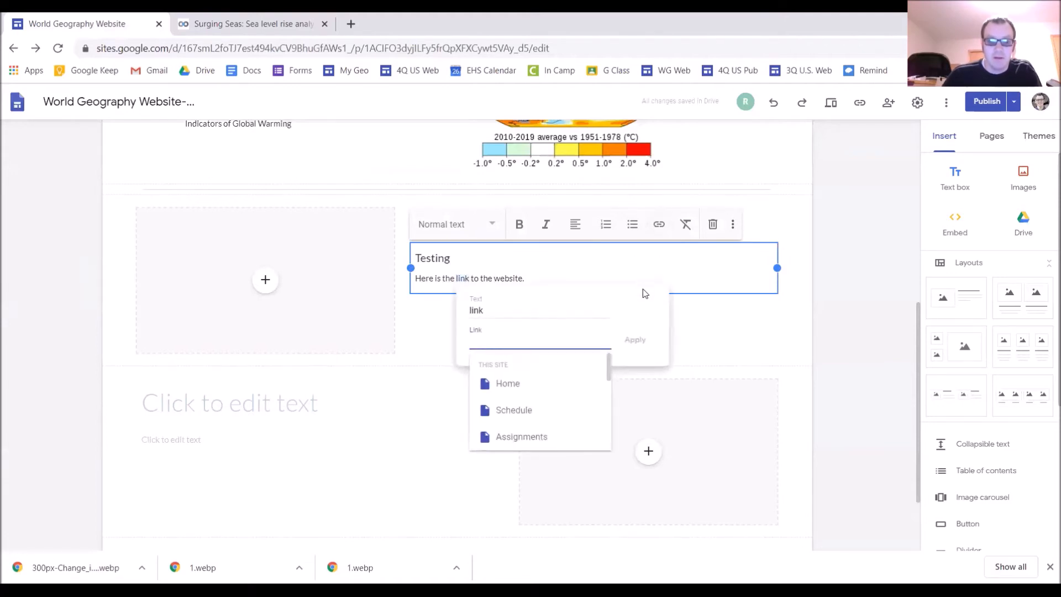
key(ctrl+v)
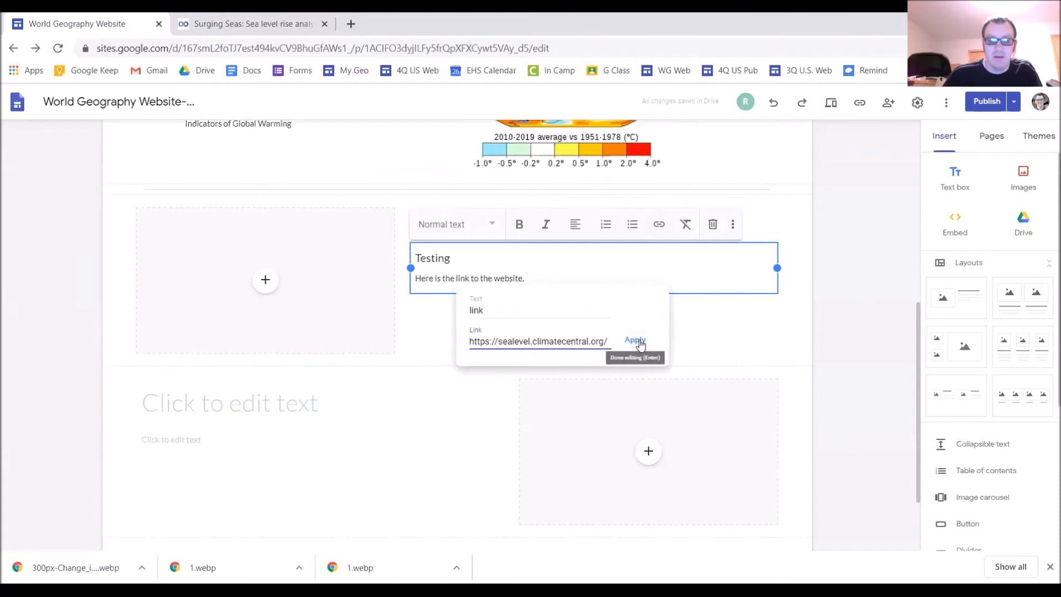
click(637, 341)
drag(533, 280, 468, 281)
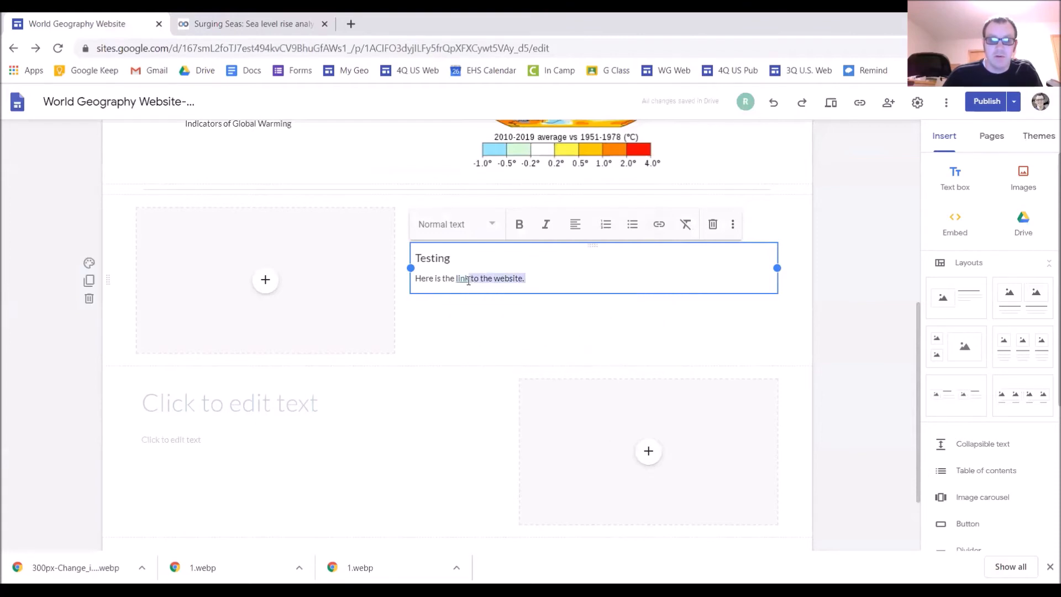
click(658, 225)
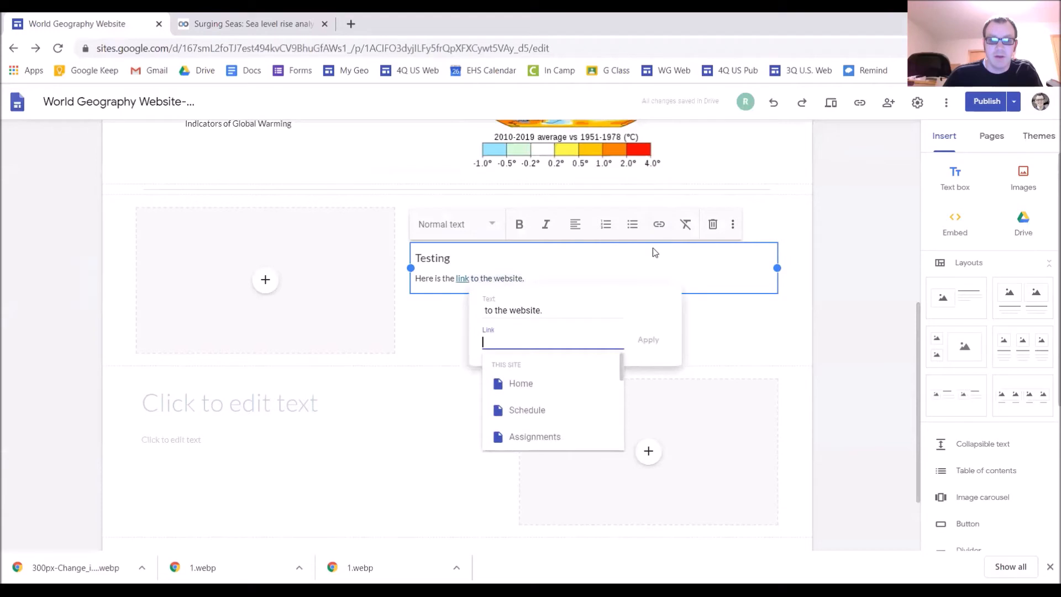
key(ctrl+v)
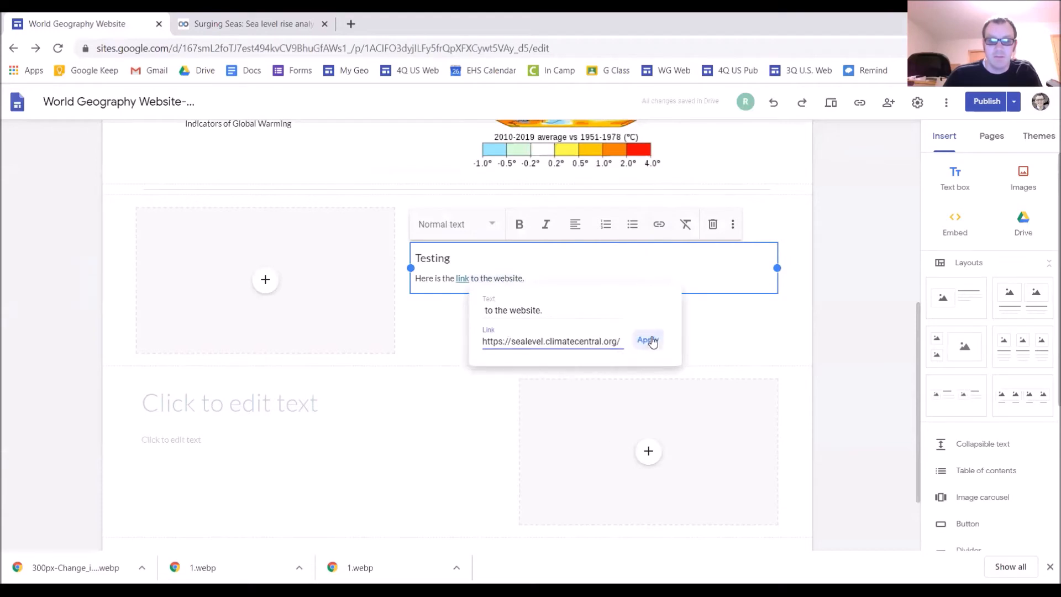
click(650, 340)
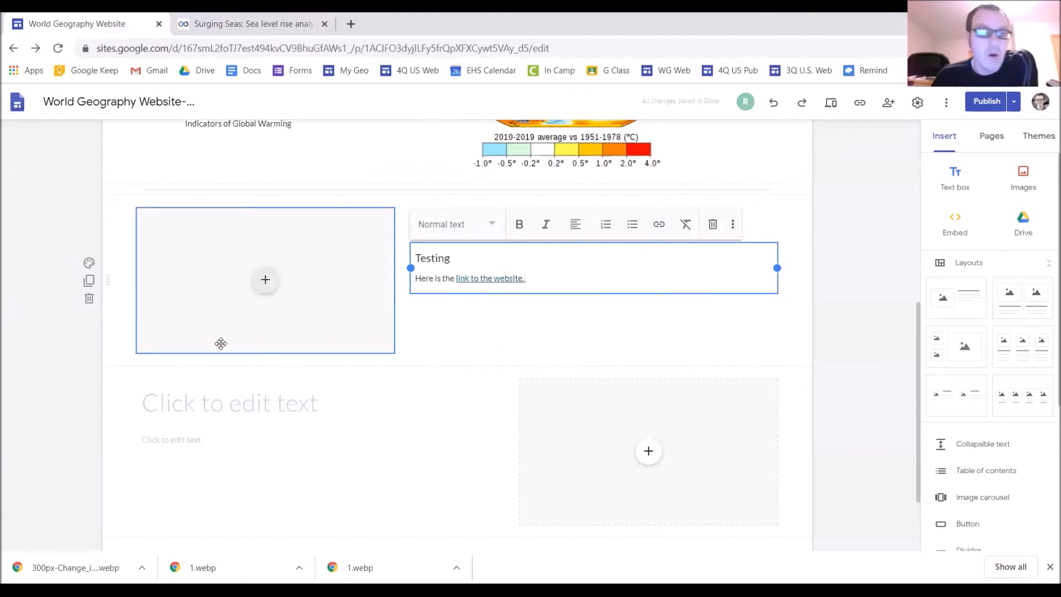
click(265, 280)
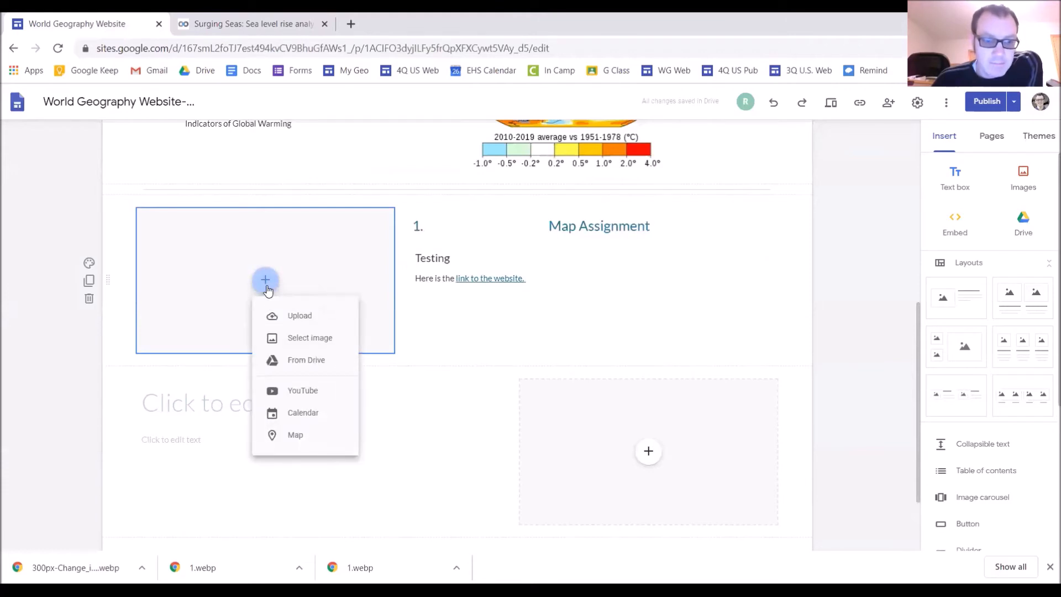
click(458, 322)
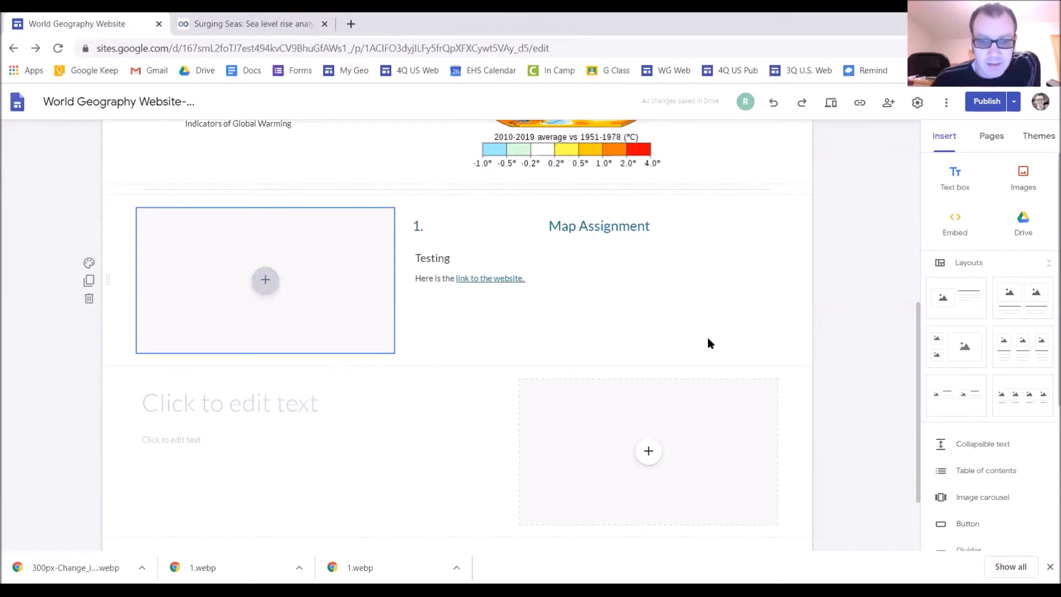
scroll(722, 323, down, 1)
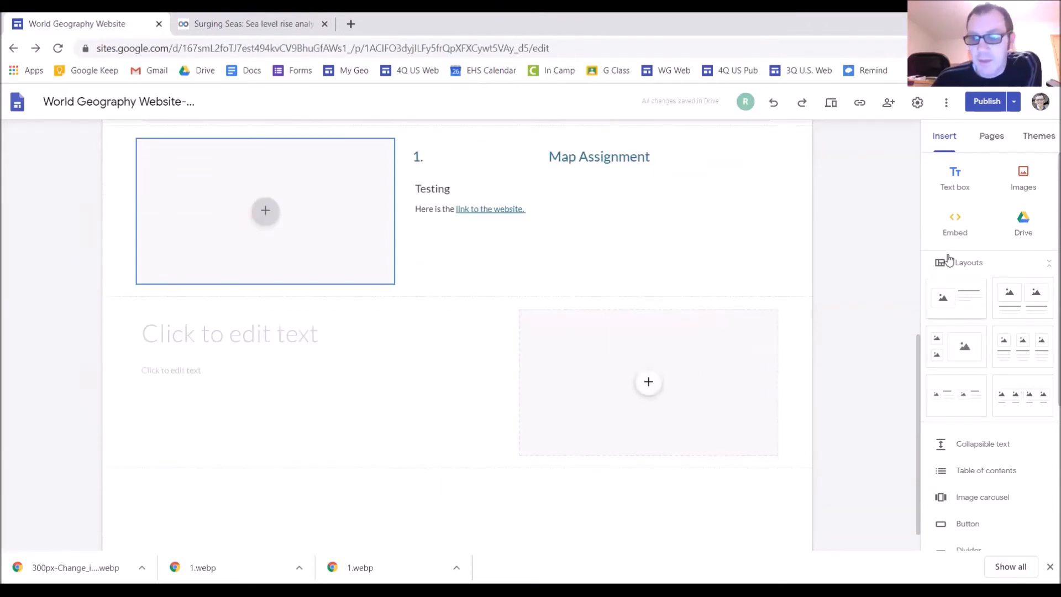
click(958, 222)
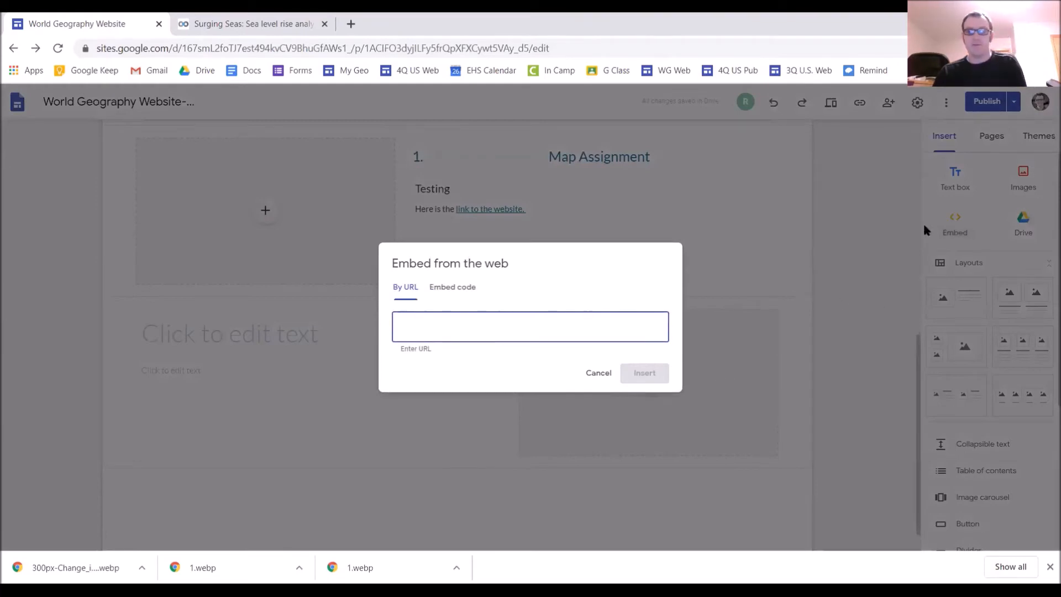
key(ctrl+v)
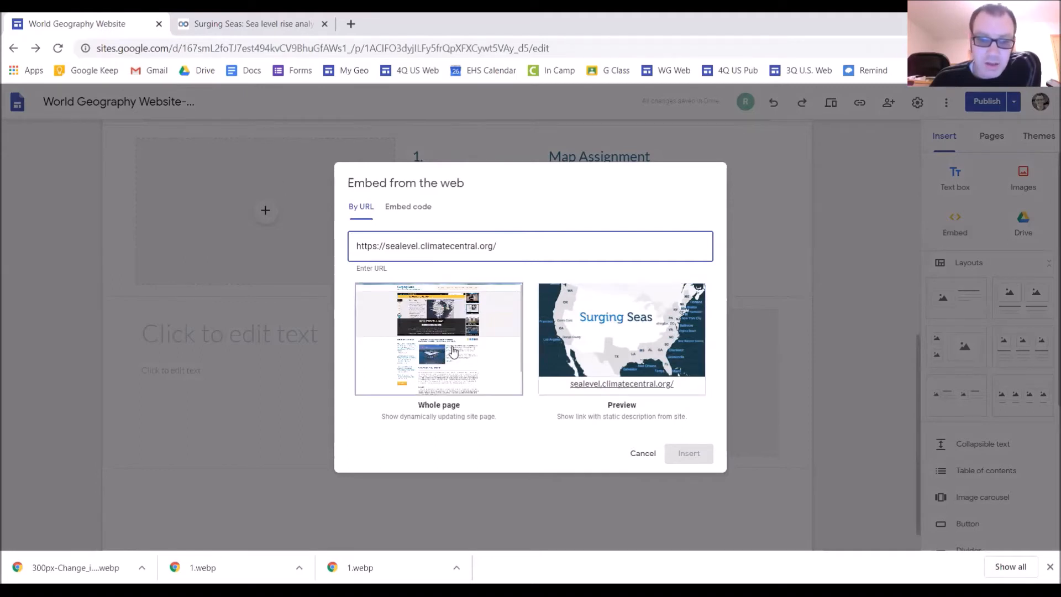
click(628, 355)
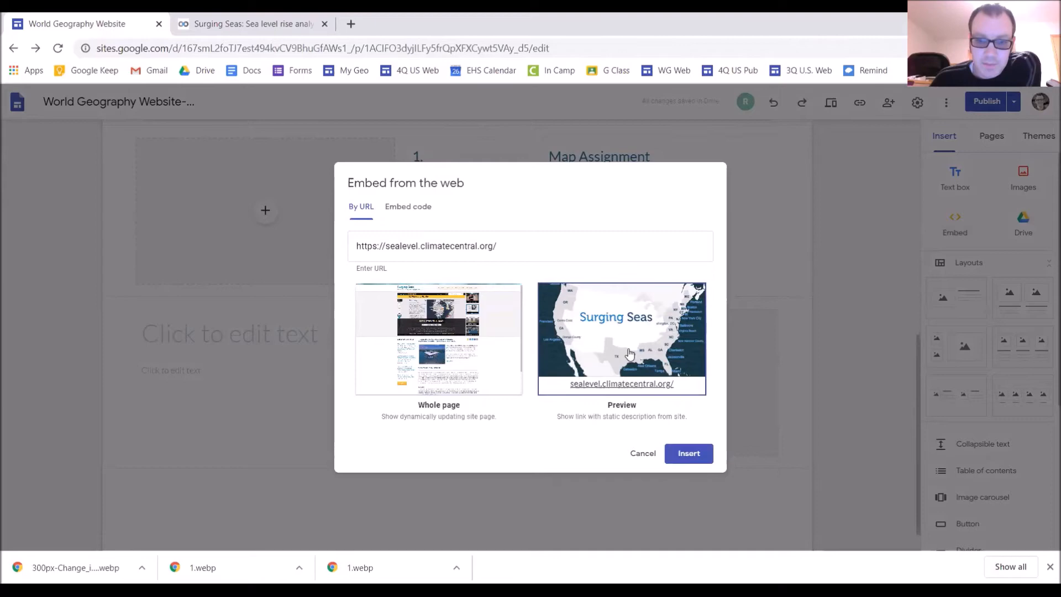
click(681, 458)
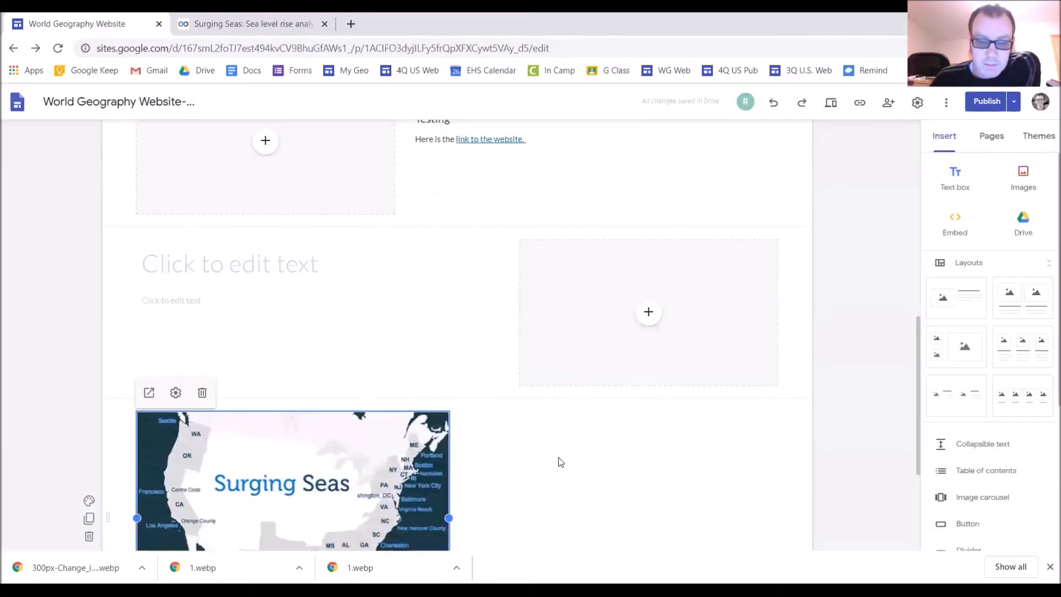
scroll(555, 459, up, 2)
scroll(551, 437, down, 3)
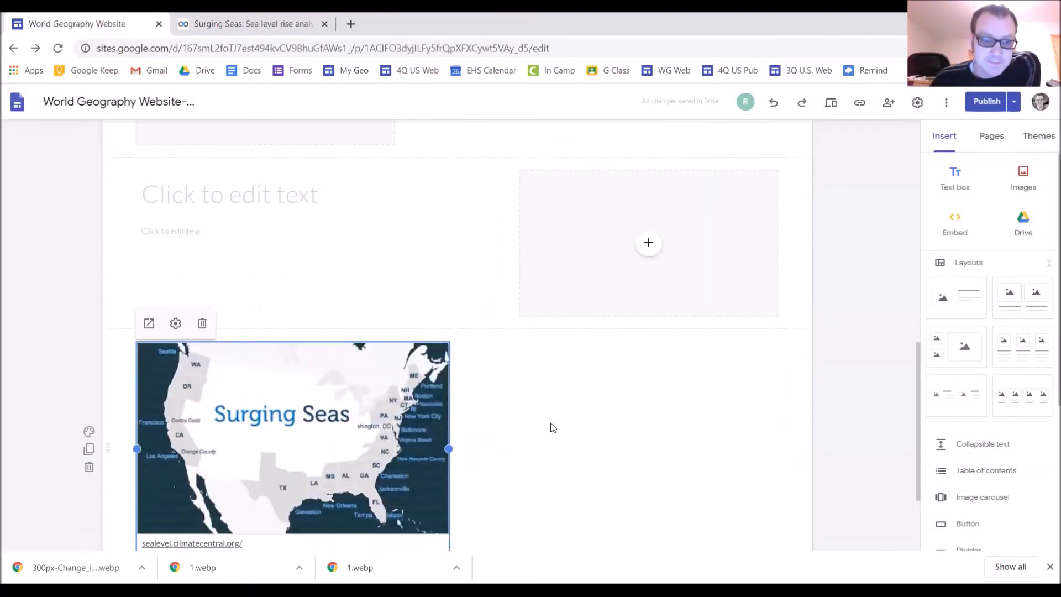
scroll(455, 375, down, 1)
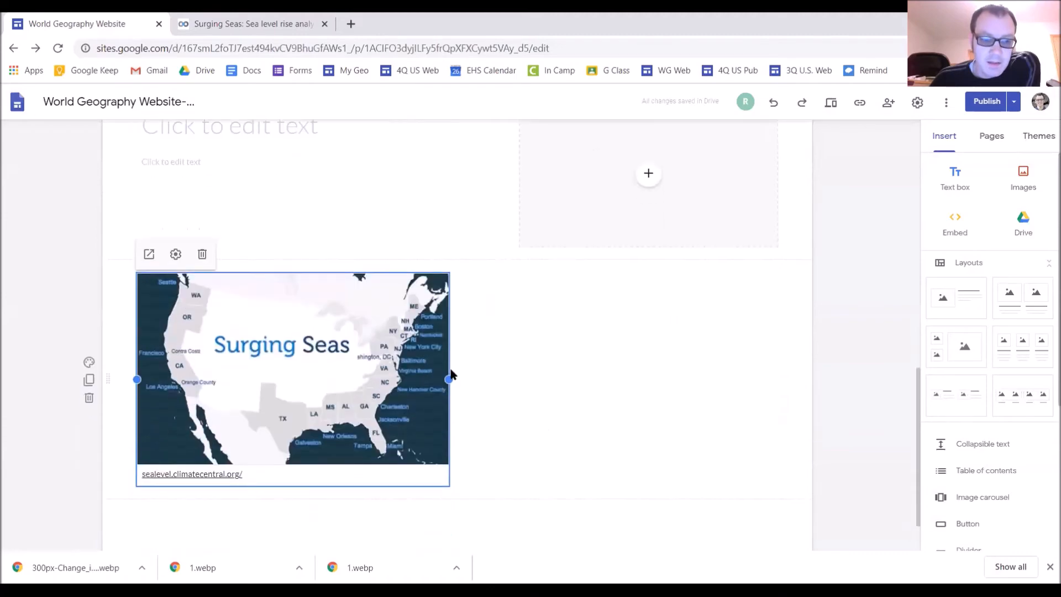
Preview the page, test the embedded Surging Seas card's link, and return to the page editor.
click(830, 105)
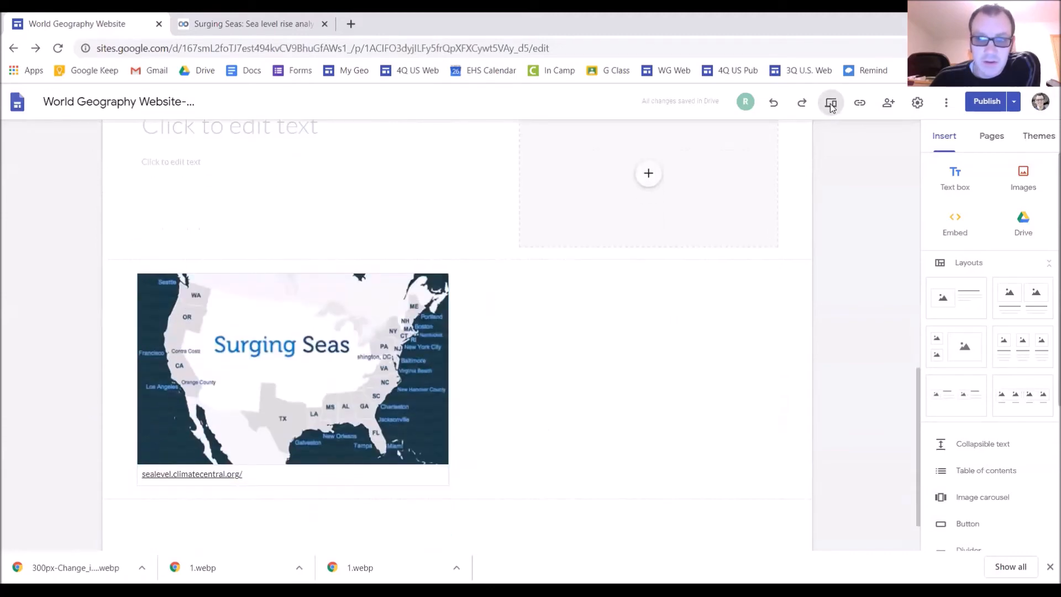
scroll(589, 434, down, 7)
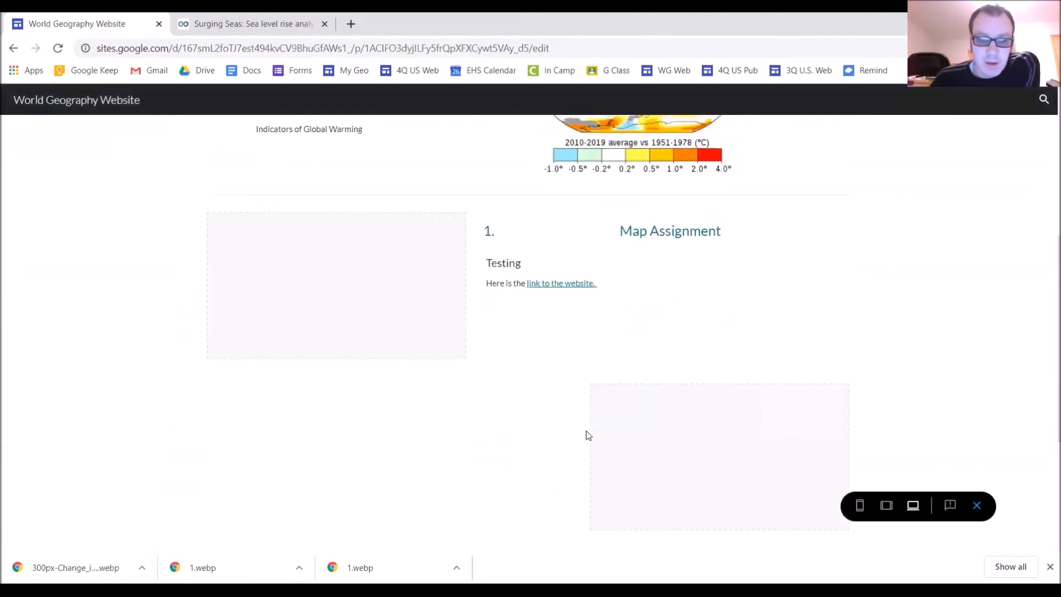
scroll(590, 436, down, 2)
click(434, 382)
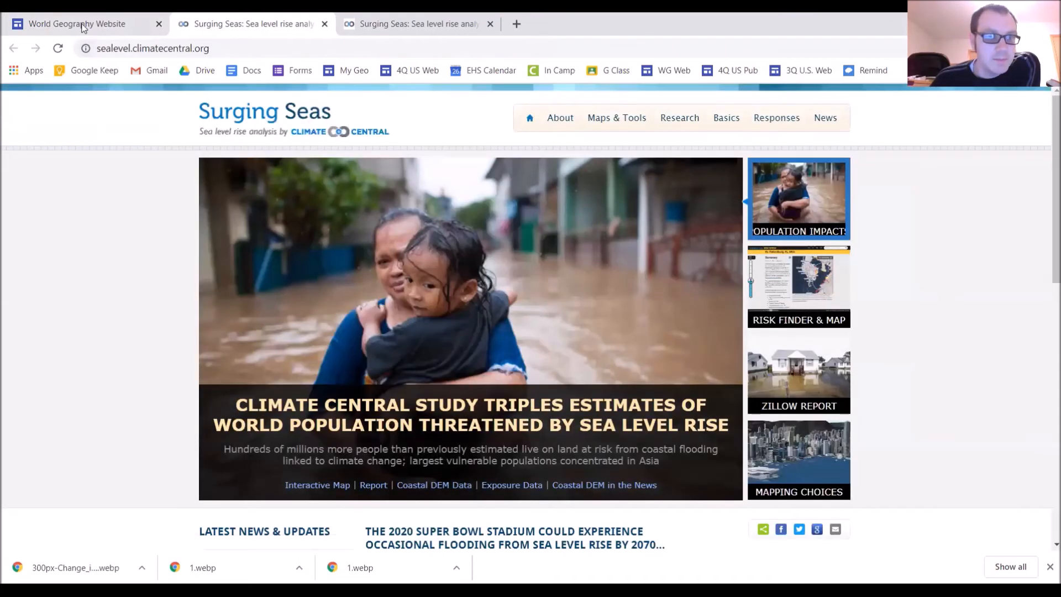
click(82, 25)
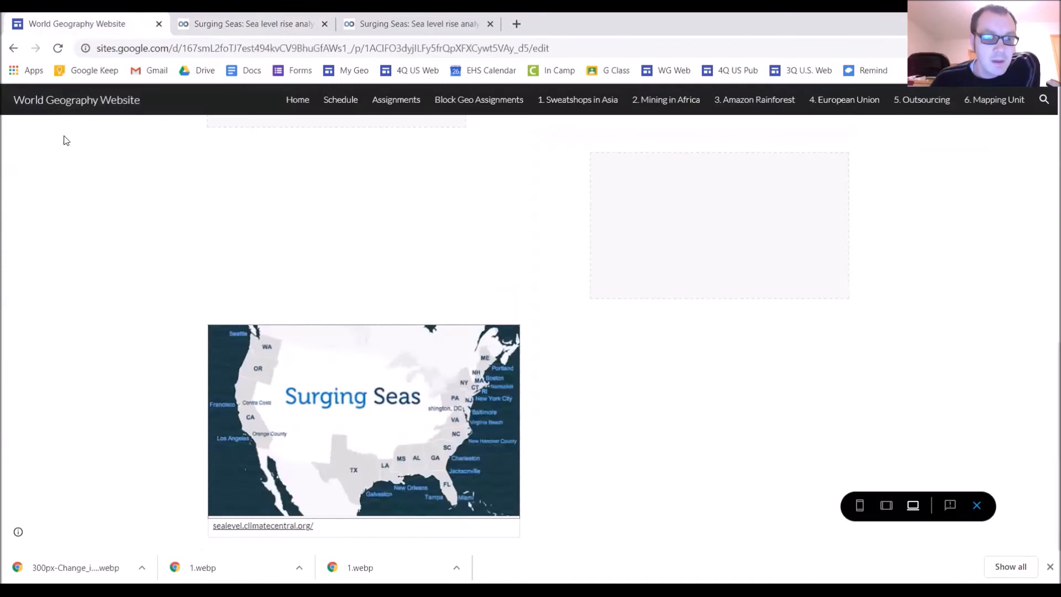
scroll(921, 550, up, 1)
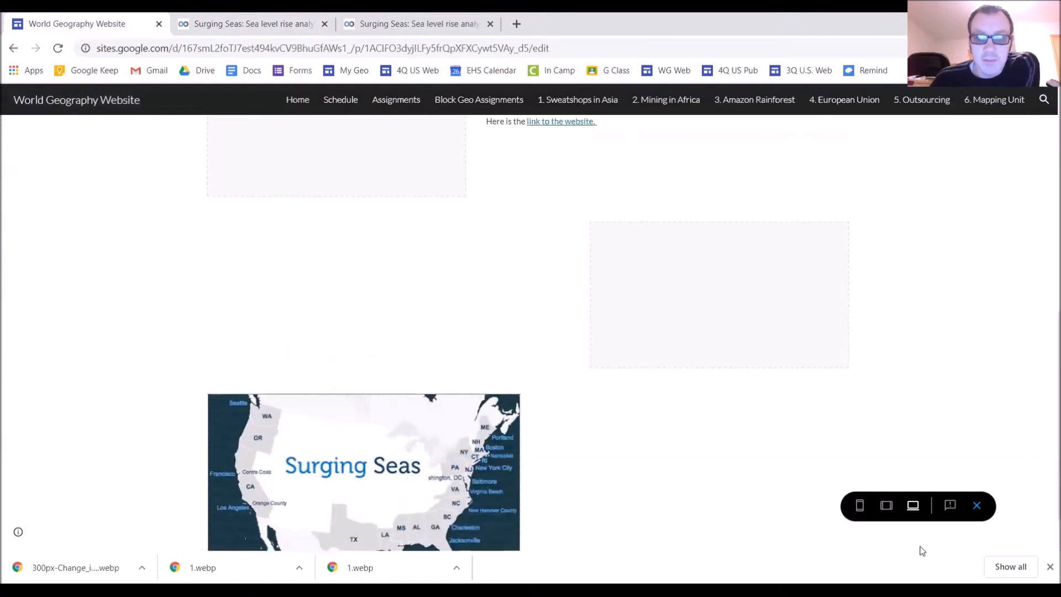
click(986, 508)
scroll(701, 386, down, 10)
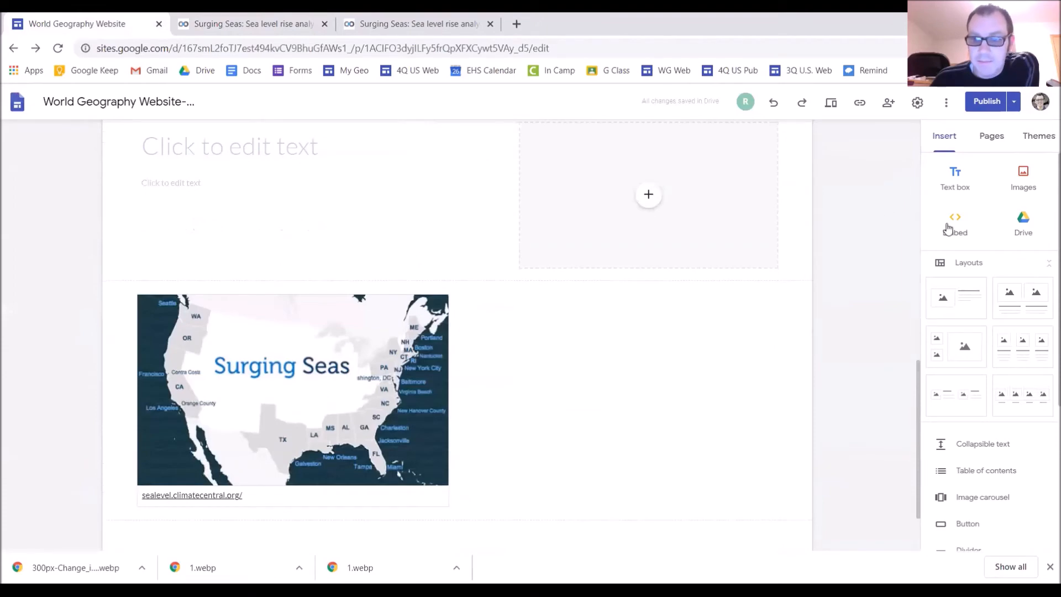
click(948, 224)
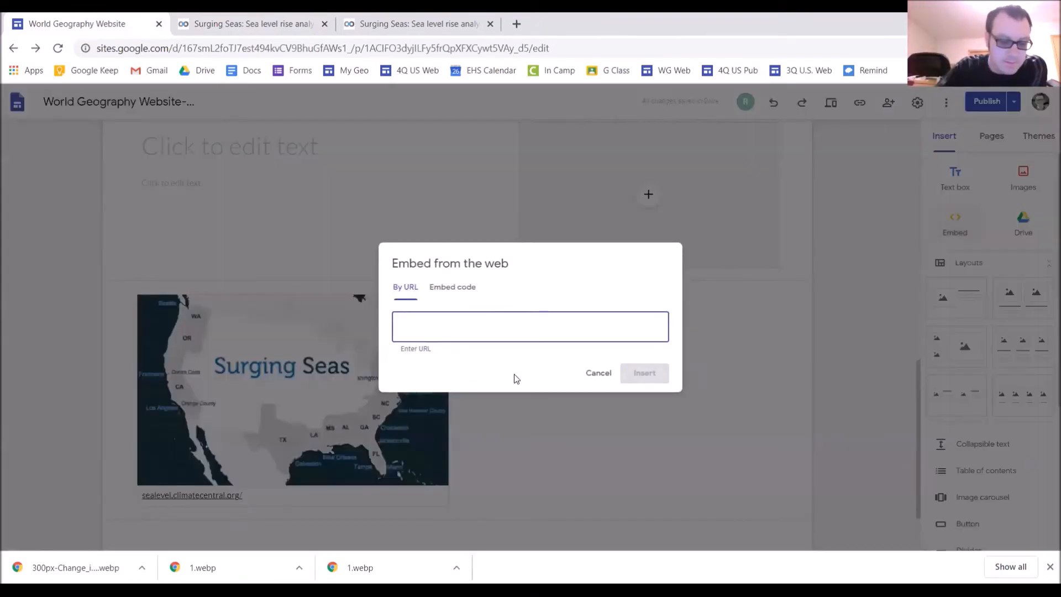
text(https://sealevel.climatecentral.org/)
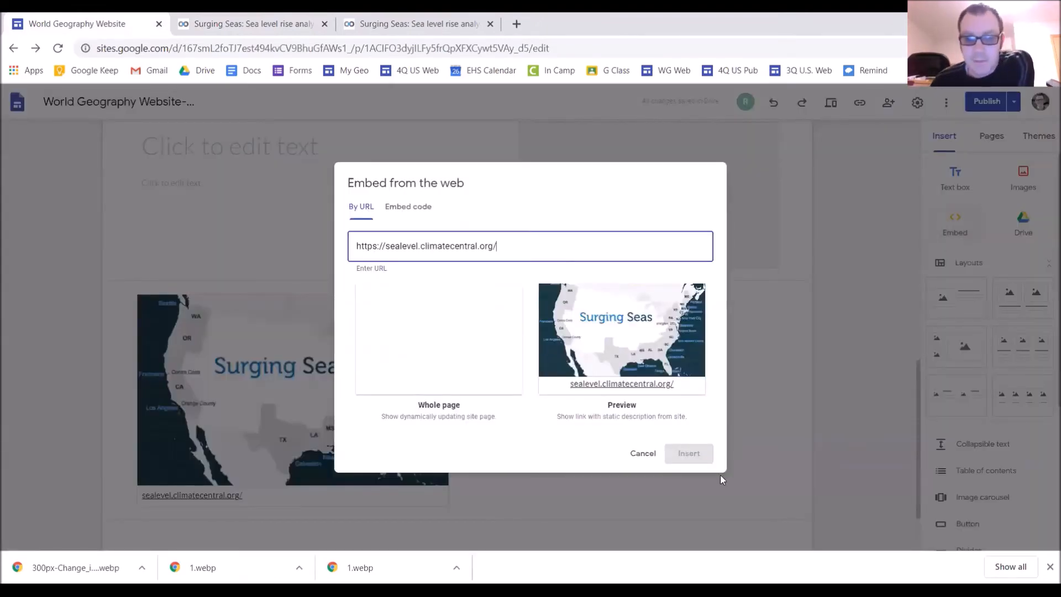
click(701, 459)
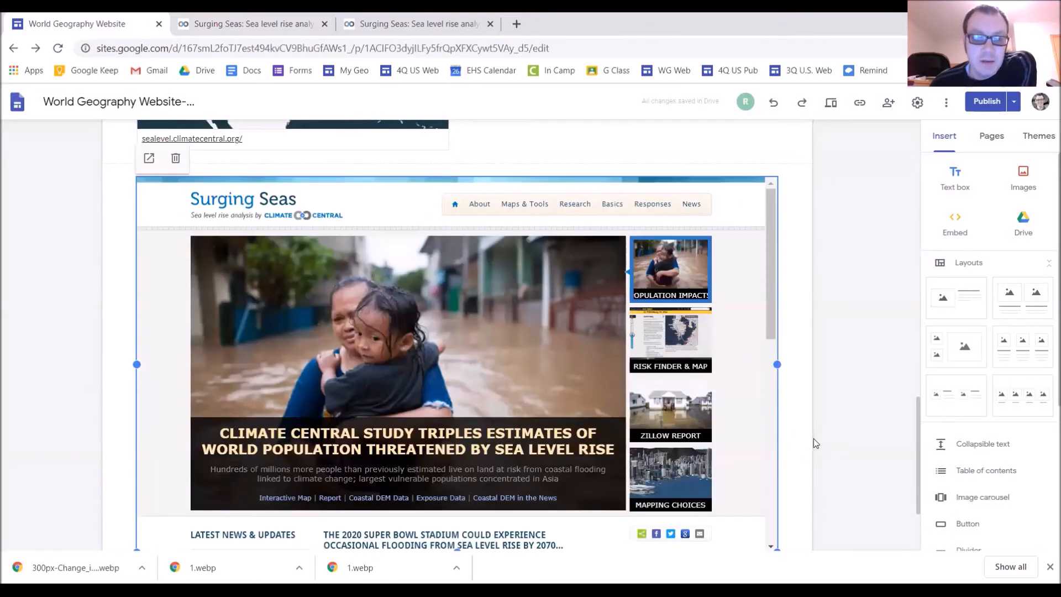
scroll(813, 439, down, 1)
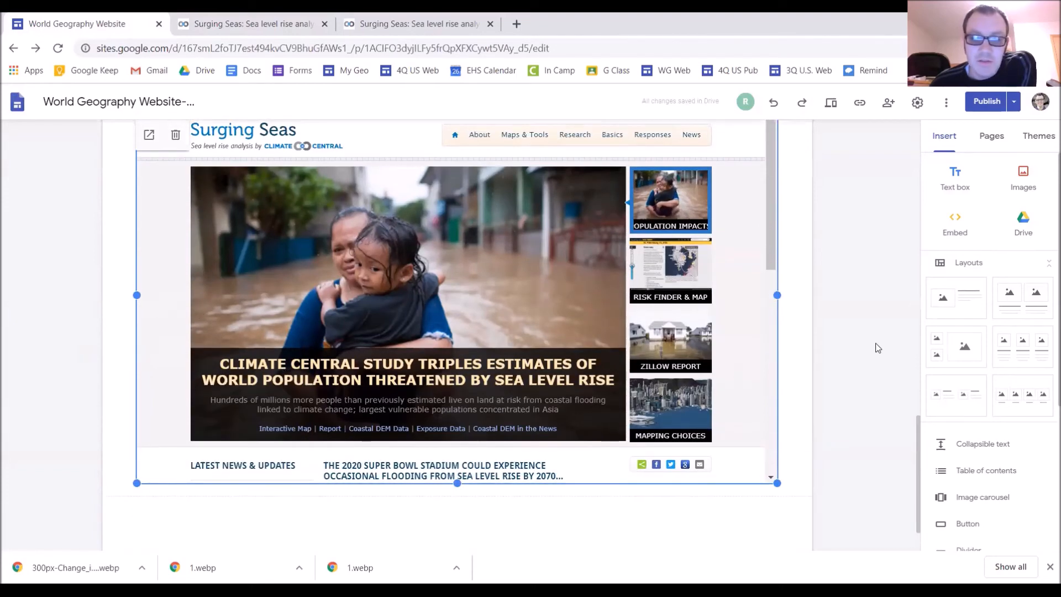
Look over the embedded whole-page Surging Seas site and the preview card above it.
drag(771, 237, 509, 241)
scroll(80, 441, up, 3)
drag(106, 502, 121, 151)
scroll(138, 502, down, 2)
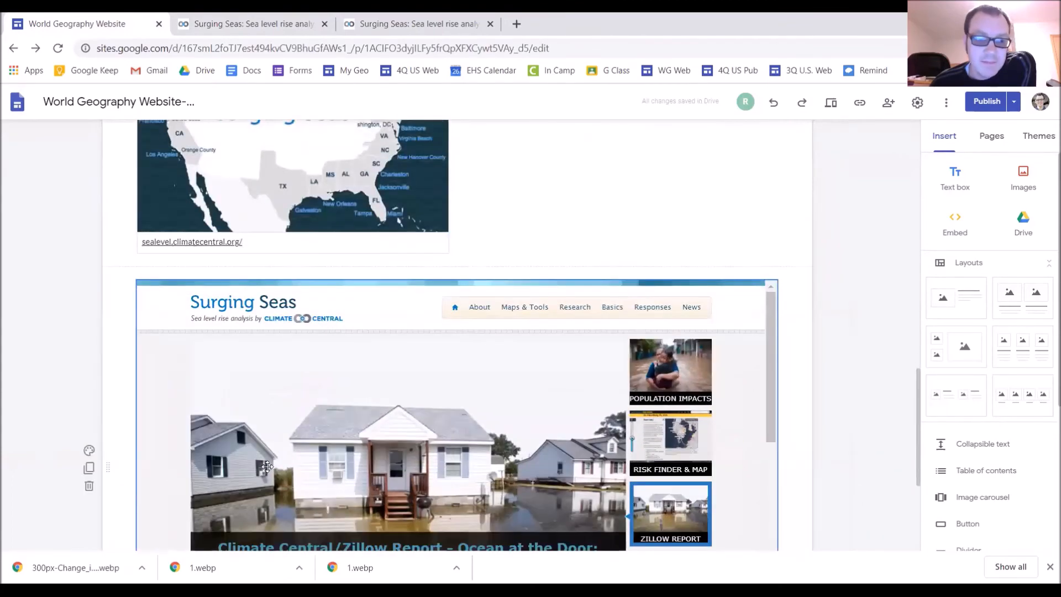
scroll(702, 467, down, 3)
scroll(813, 521, up, 6)
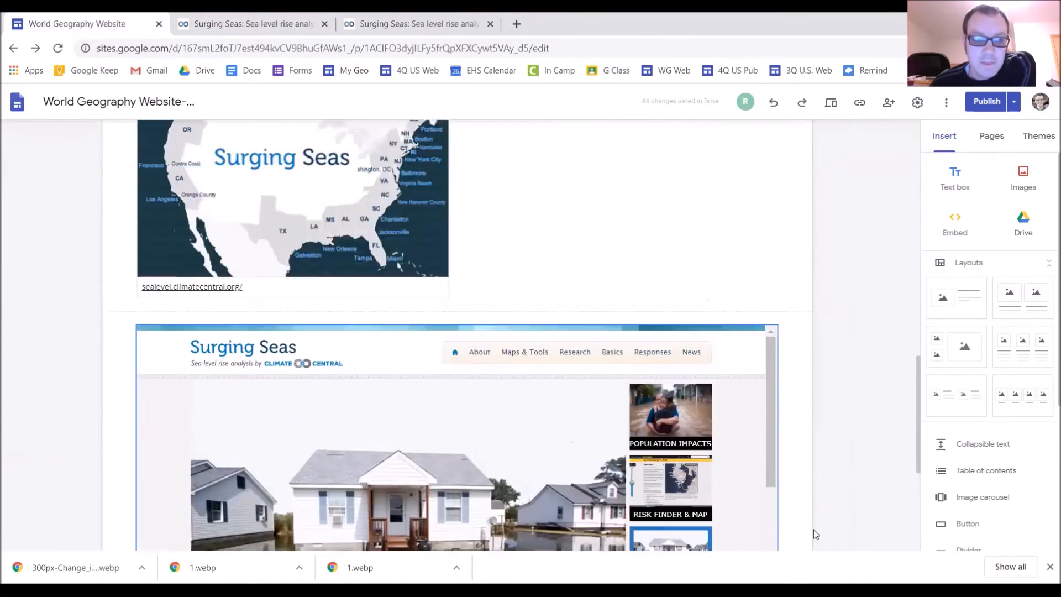
scroll(815, 546, up, 3)
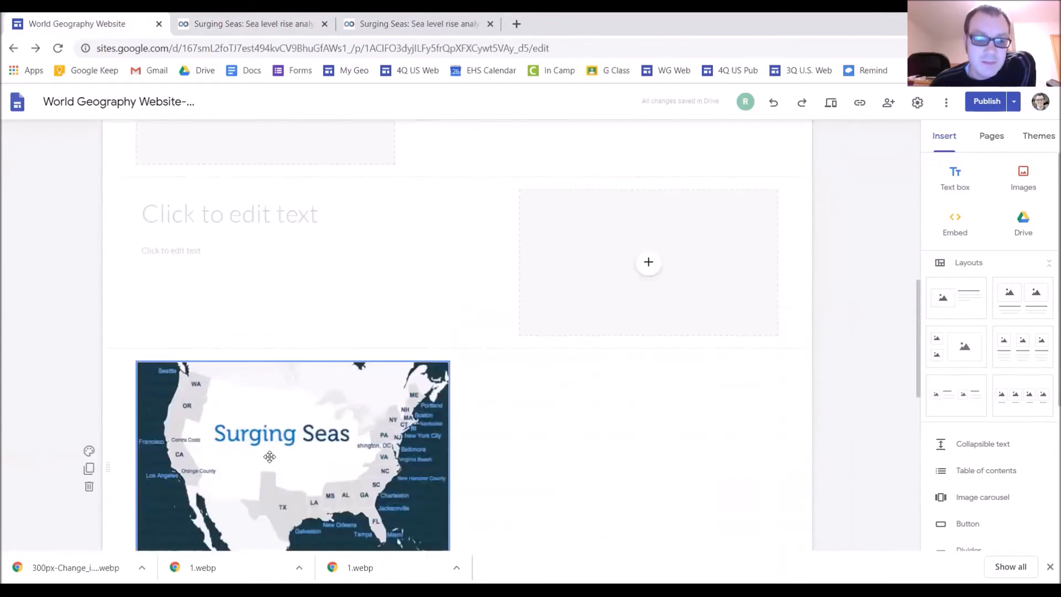
Try to move the Surging Seas preview card into the empty placeholder beside the Map Assignment text.
scroll(687, 469, up, 6)
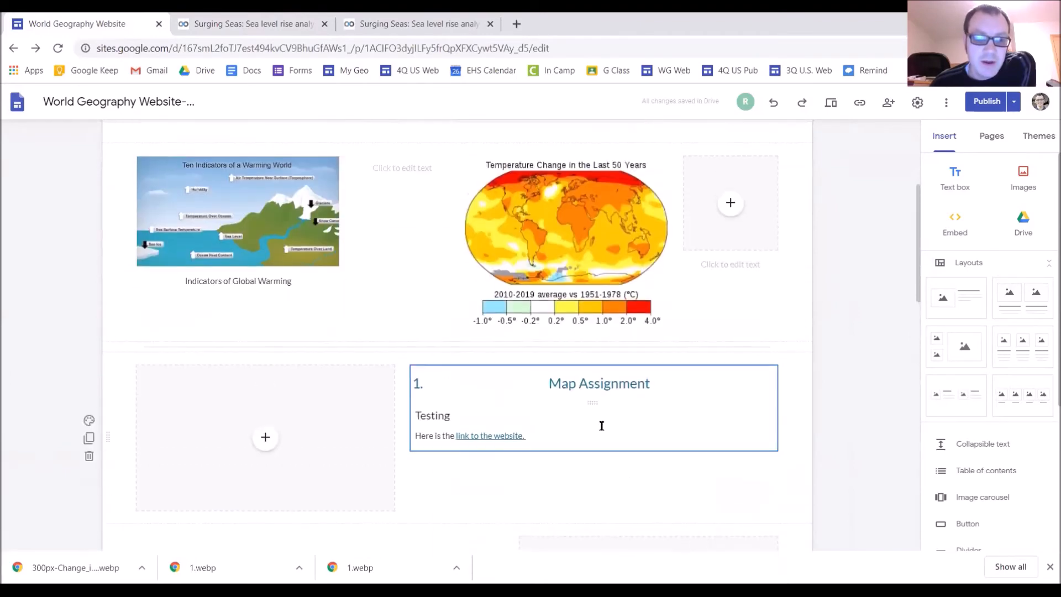
scroll(777, 441, down, 5)
drag(231, 482, 268, 445)
Delete the empty image placeholder beside the Map Assignment text.
scroll(645, 480, down, 3)
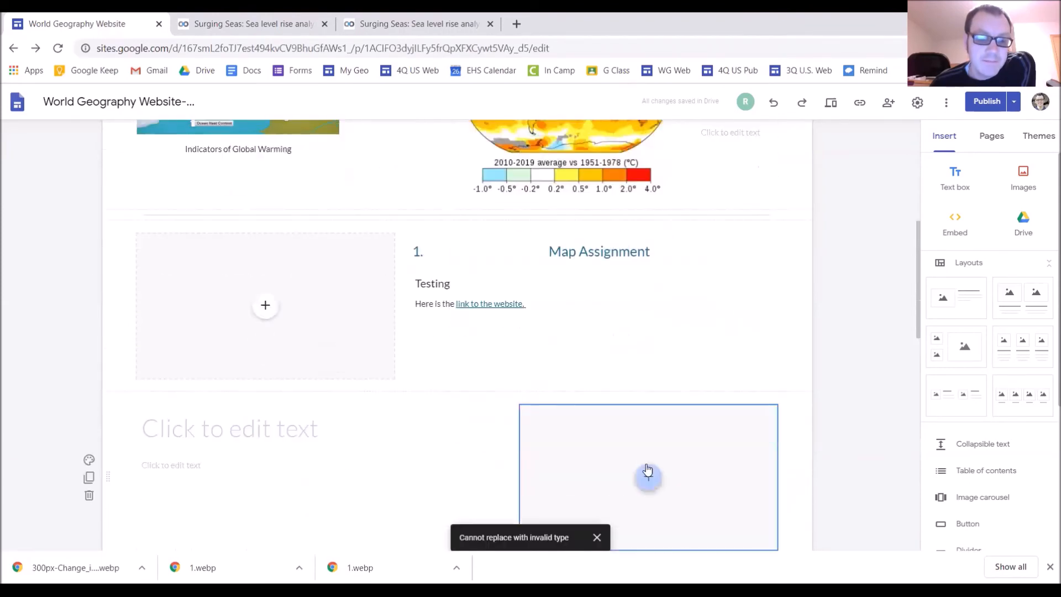
click(201, 301)
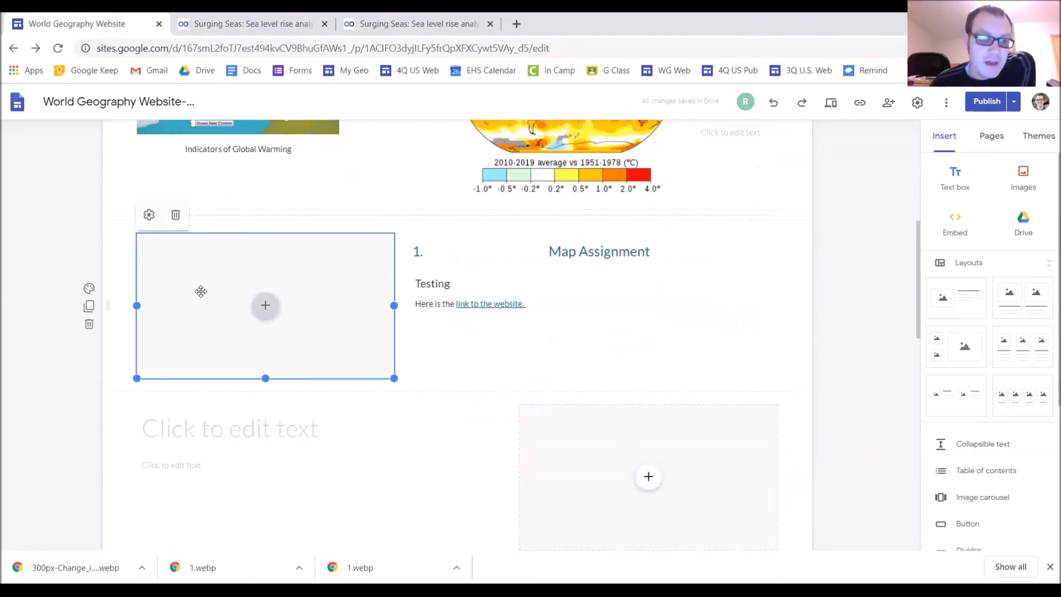
click(176, 215)
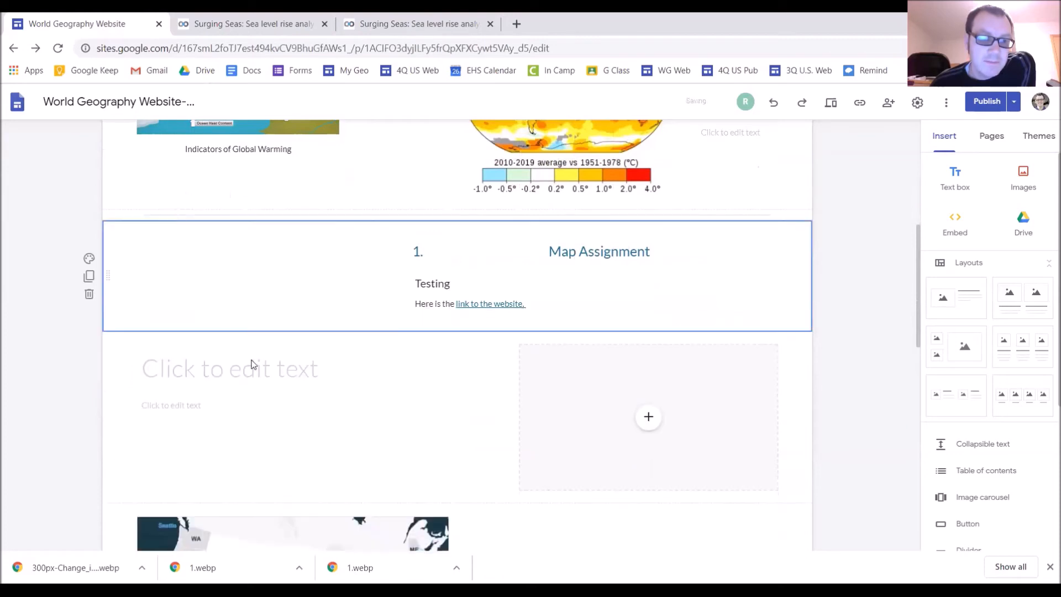
Try the Surging Seas preview card in the space beside the Map Assignment text, and undo that move and the placeholder deletion.
scroll(342, 469, down, 1)
drag(296, 467, 239, 220)
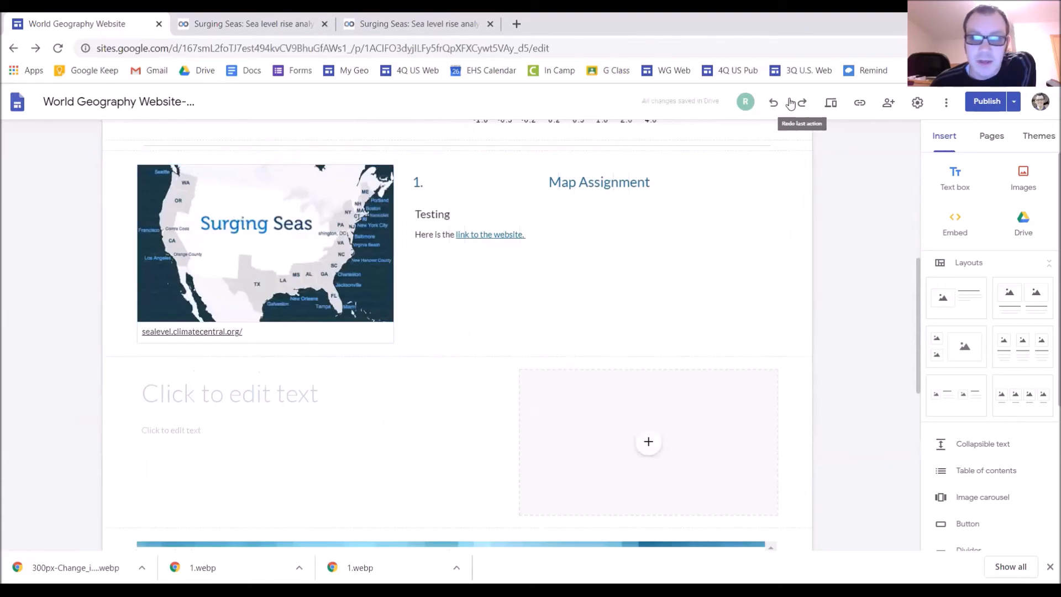
click(773, 103)
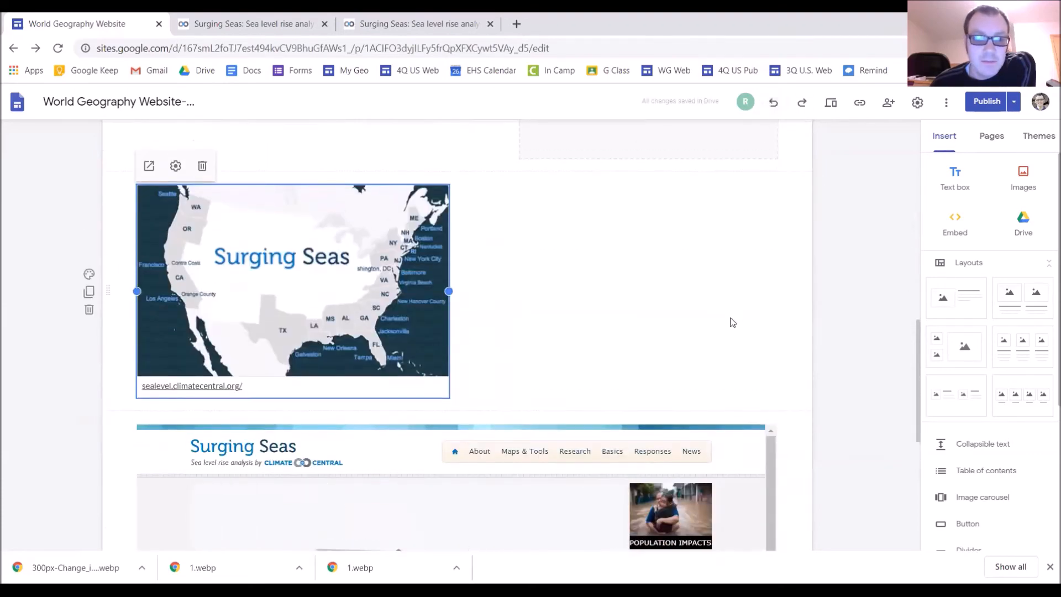
click(773, 103)
scroll(553, 326, up, 4)
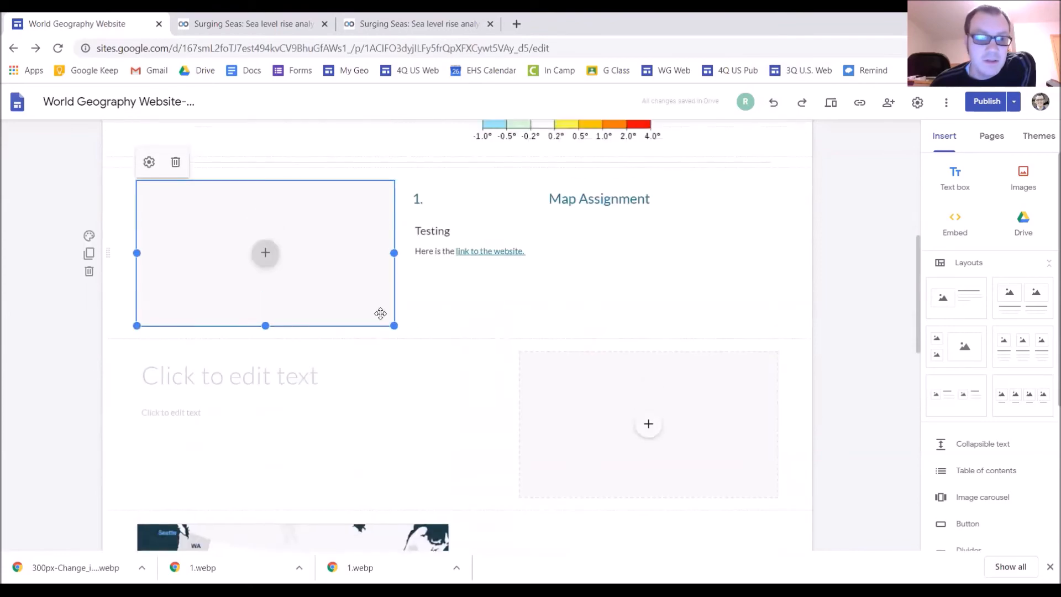
Delete the empty image placeholder beside the Map Assignment text again and place the Surging Seas preview card directly below that text.
click(176, 162)
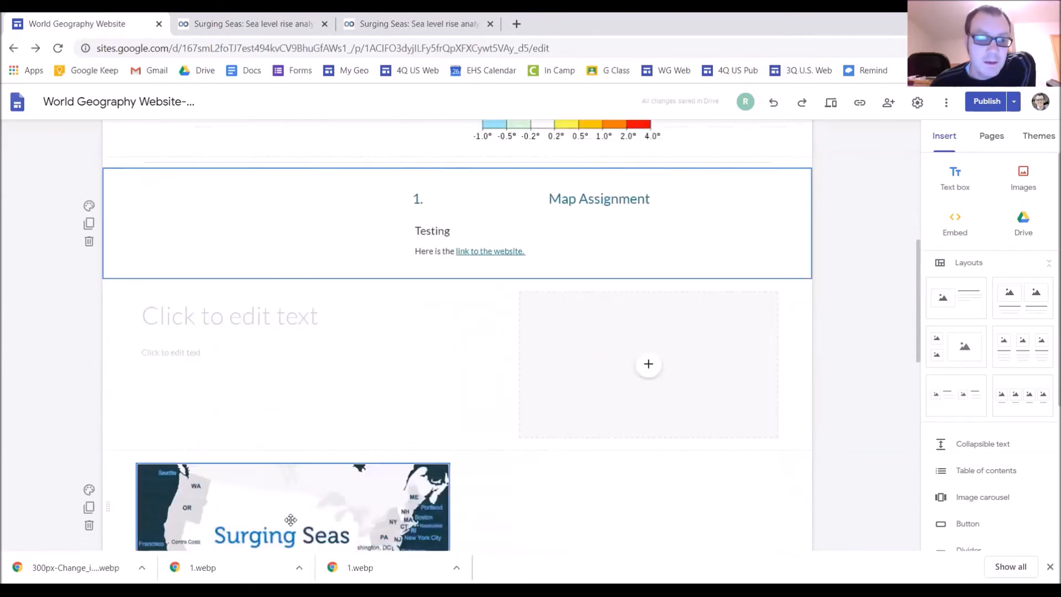
drag(292, 497, 214, 223)
drag(281, 268, 796, 248)
drag(672, 272, 365, 283)
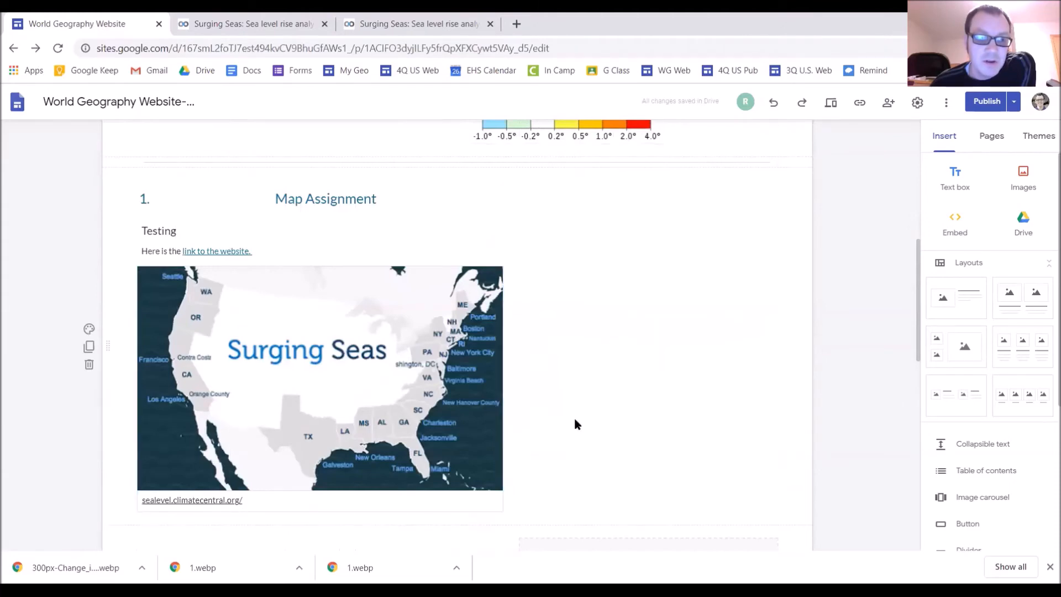
scroll(616, 486, up, 4)
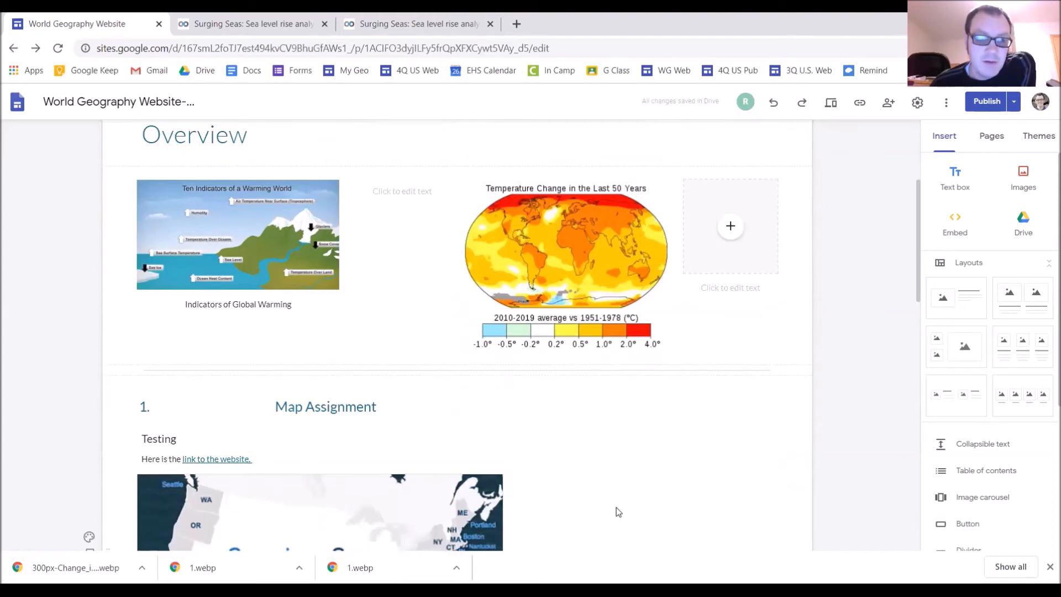
scroll(612, 504, down, 1)
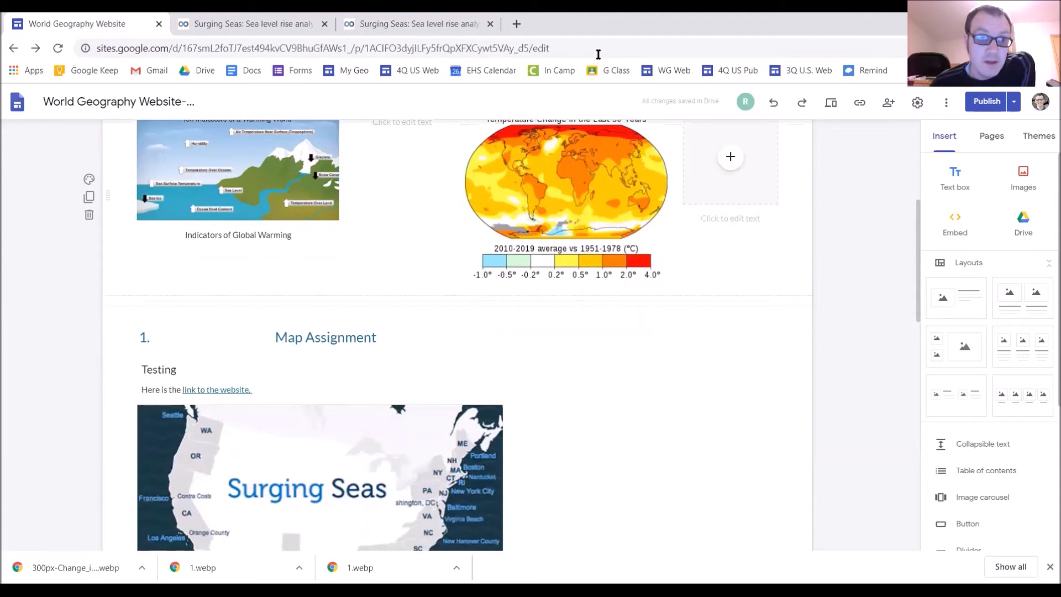
click(249, 24)
click(204, 51)
text(www.youtube.com)
key(Return)
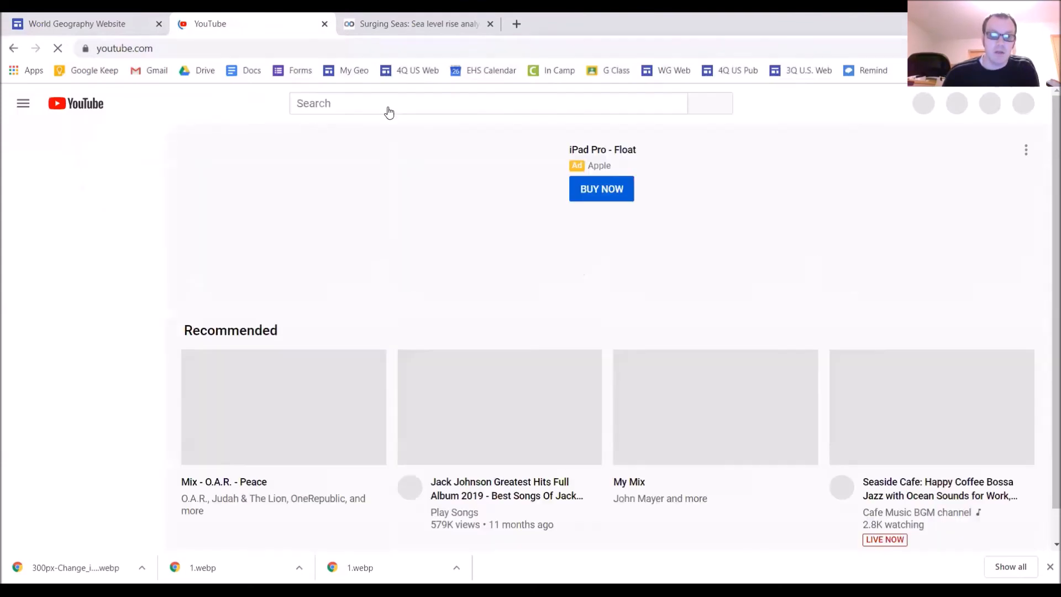
text(gl)
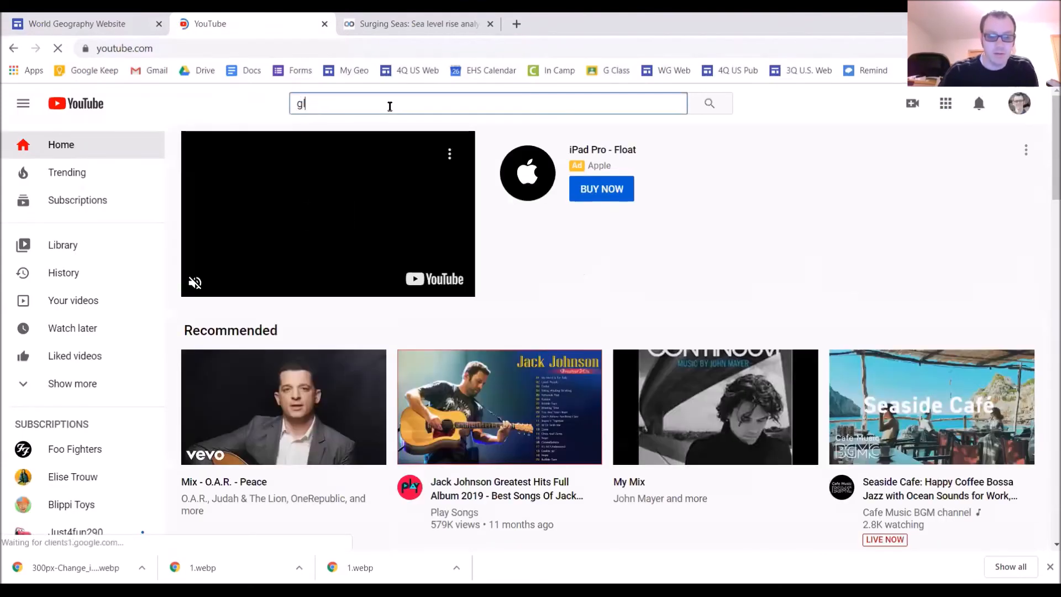
text(obal warming)
key(Return)
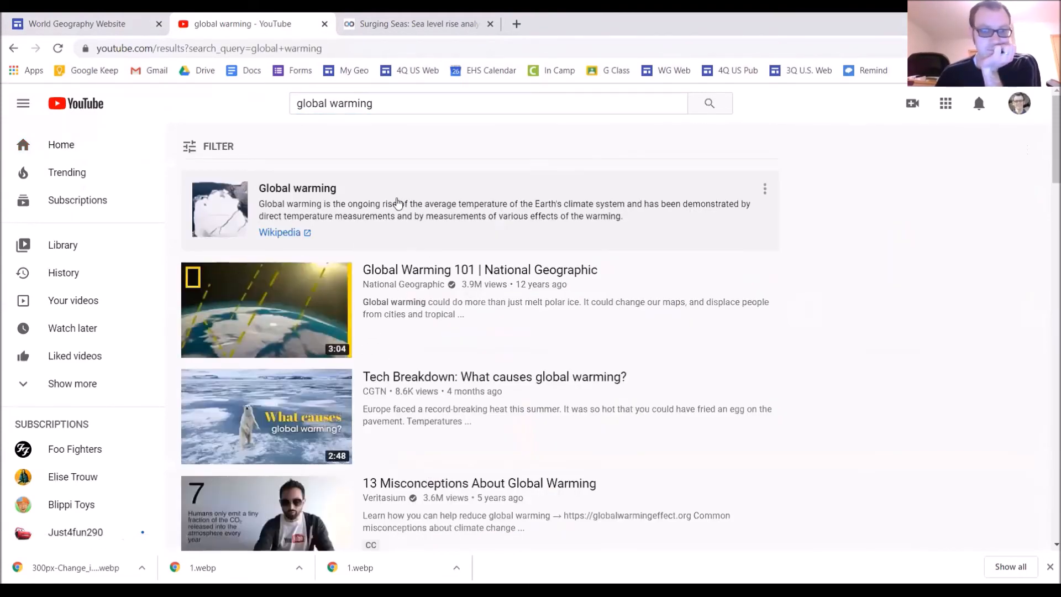
Open the video "Global Warming 101 | National Geographic", pause it and copy its web address.
click(454, 274)
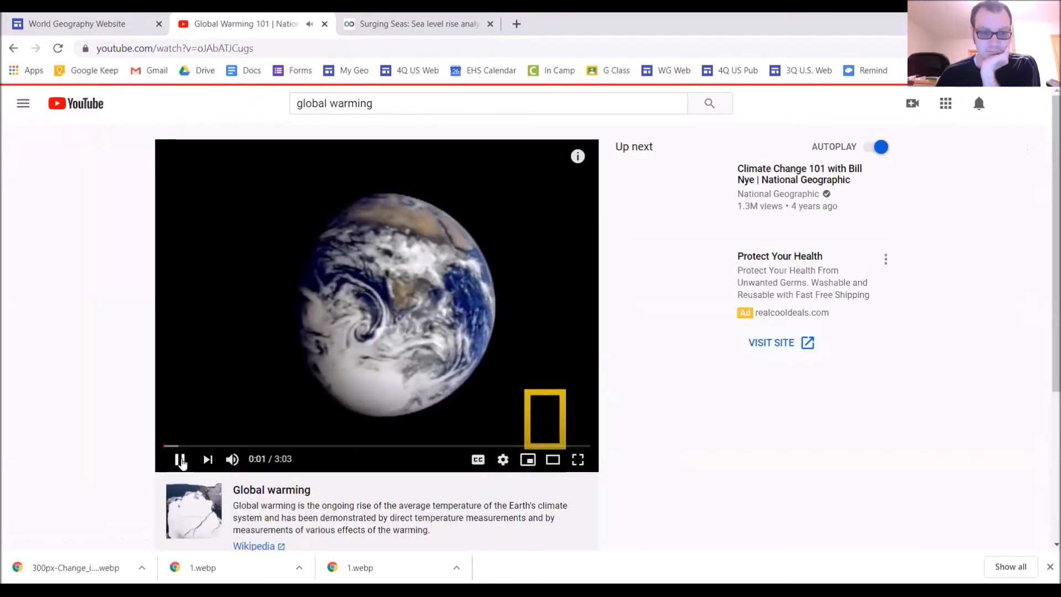
click(180, 459)
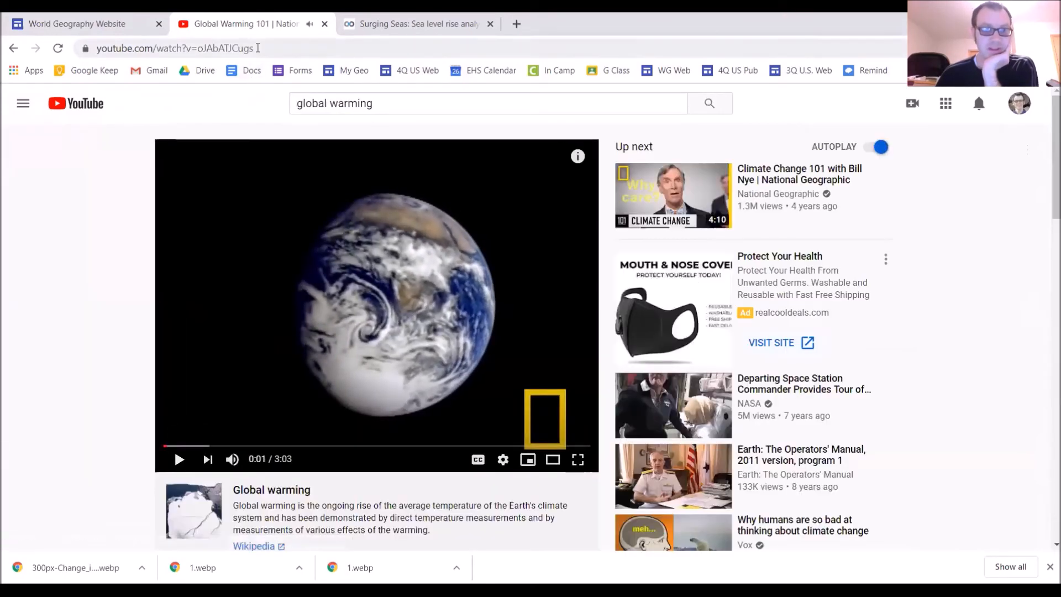
click(257, 48)
key(ctrl+c)
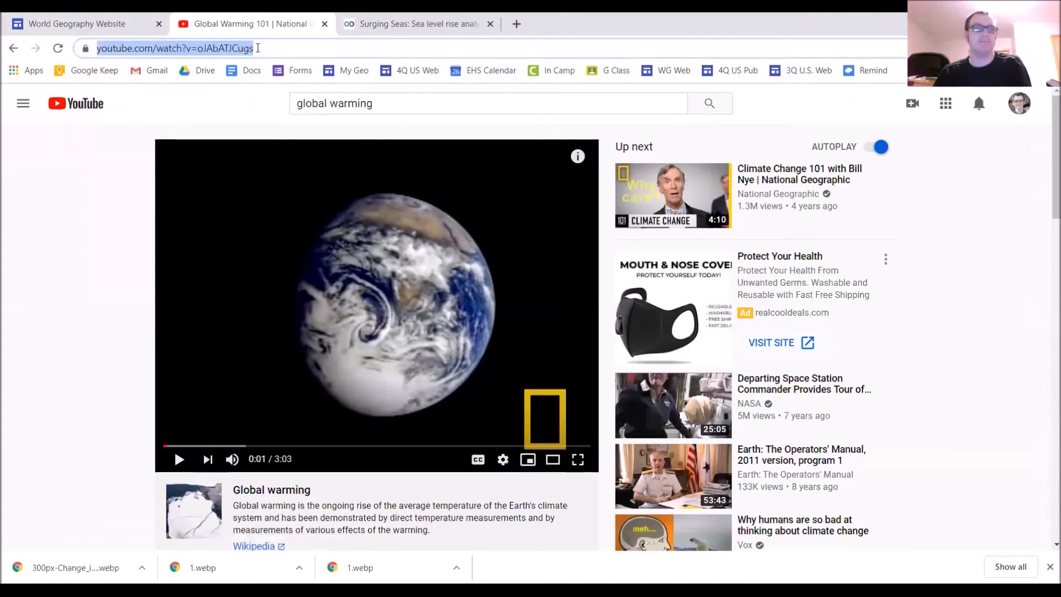
Return to the World Geography site editor and title the empty section below the preview card "Video: Global Warming".
click(125, 24)
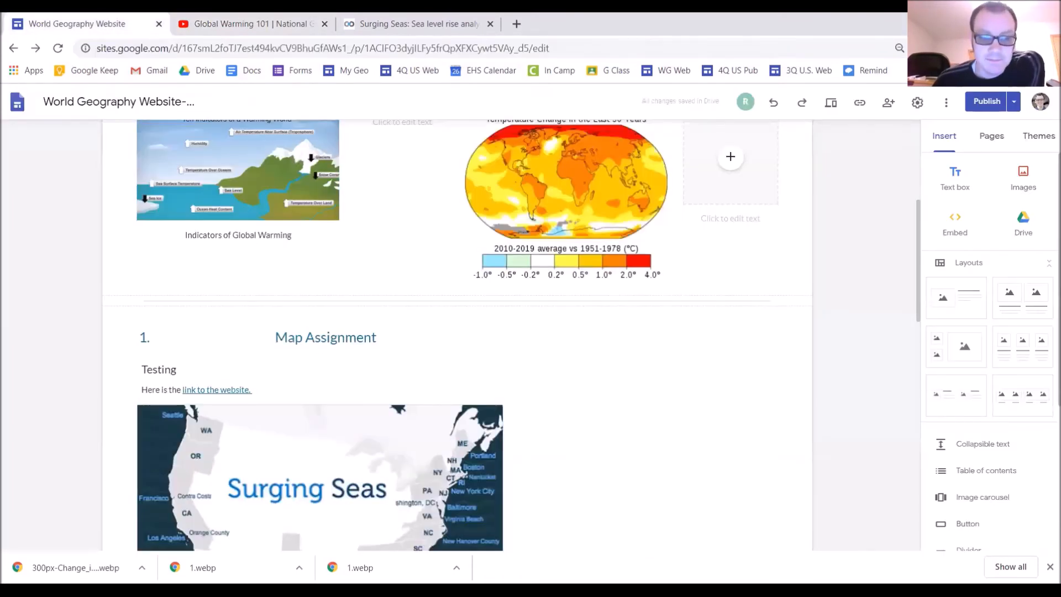
scroll(661, 475, down, 4)
scroll(672, 425, down, 3)
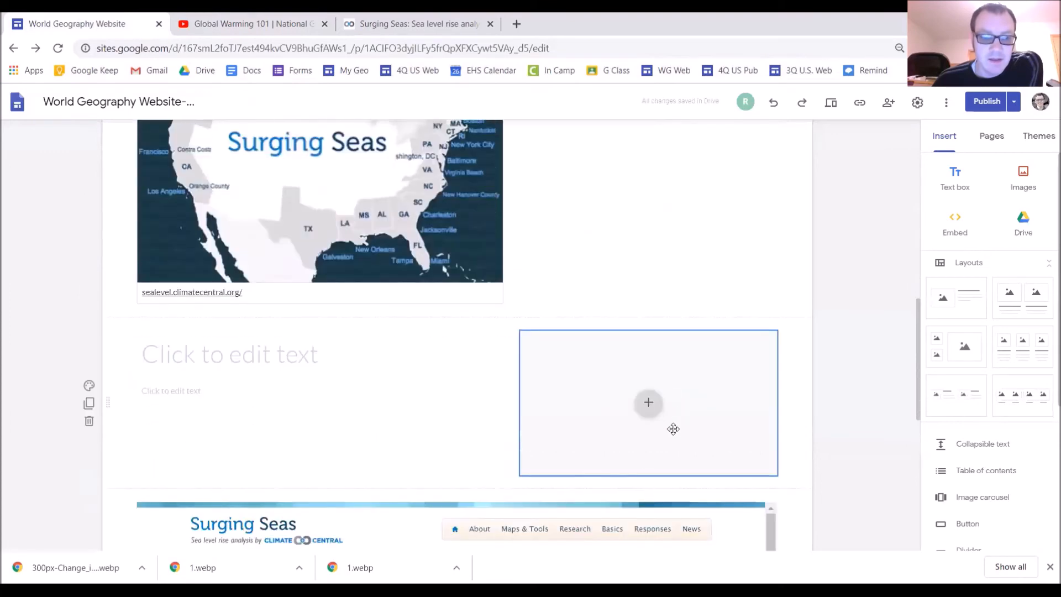
click(288, 352)
text(Video: Global Warming)
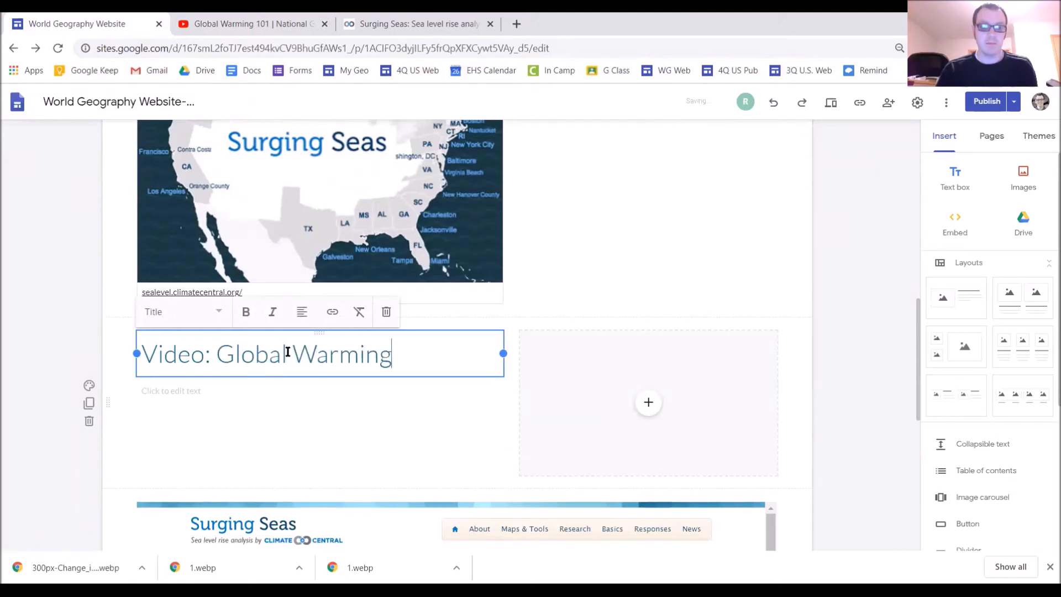
Fill the placeholder beside the video title with the YouTube video Global Warming 101, found by its pasted address.
click(647, 408)
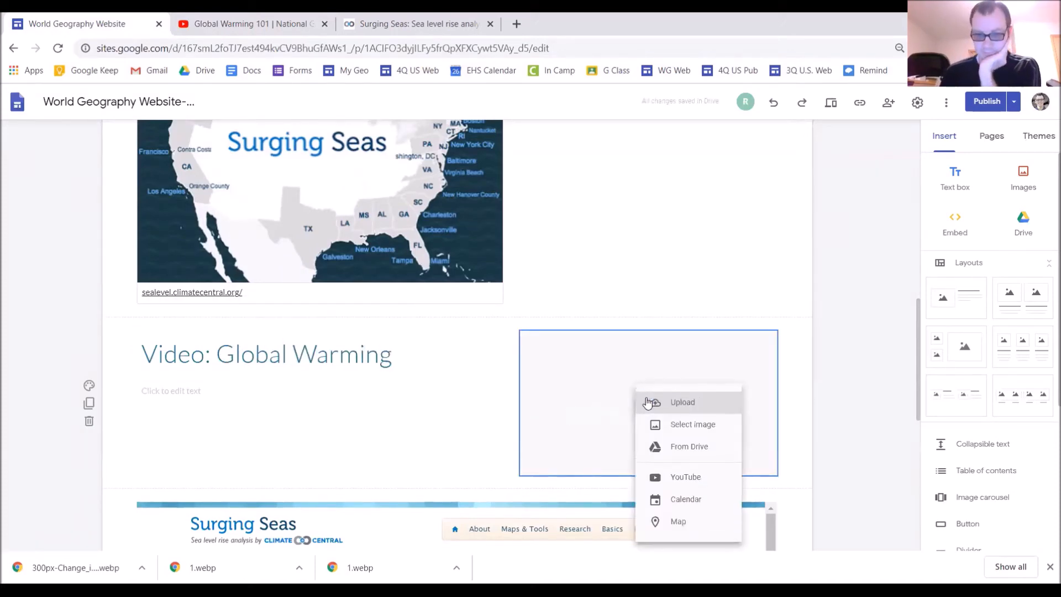
click(671, 477)
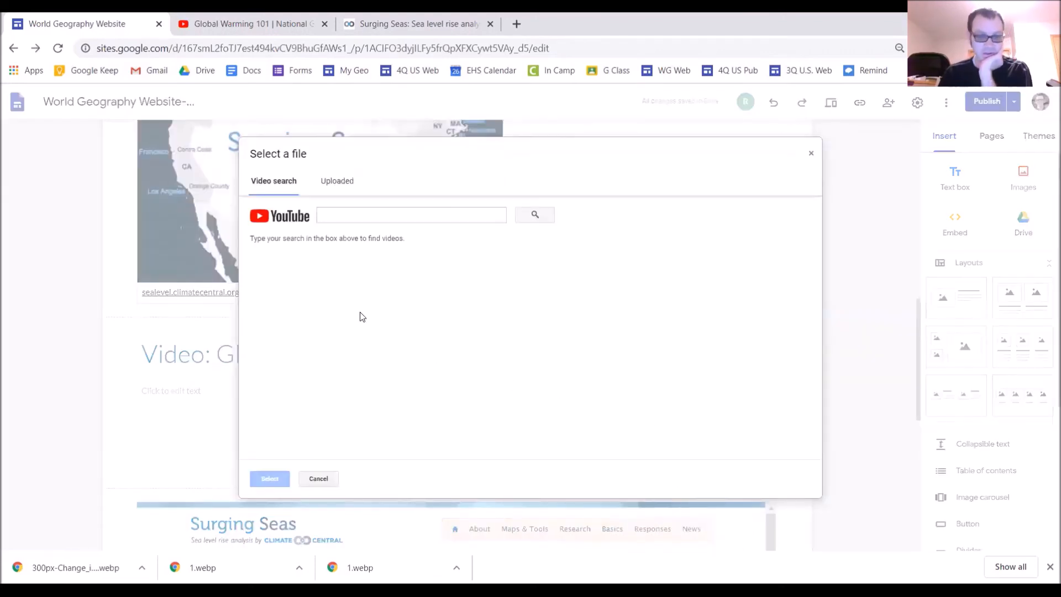
click(393, 210)
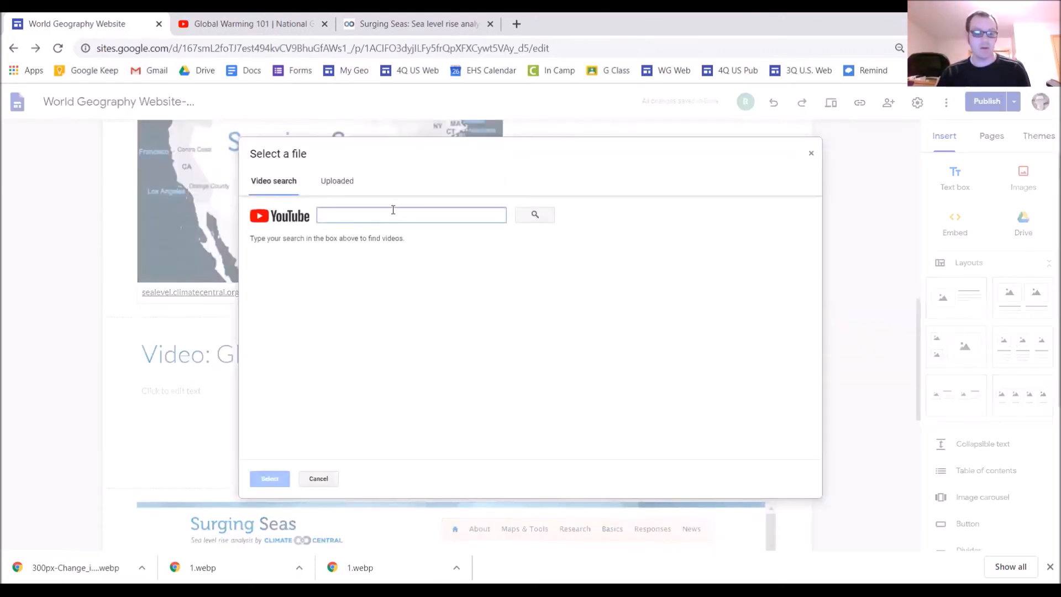
right_click(403, 217)
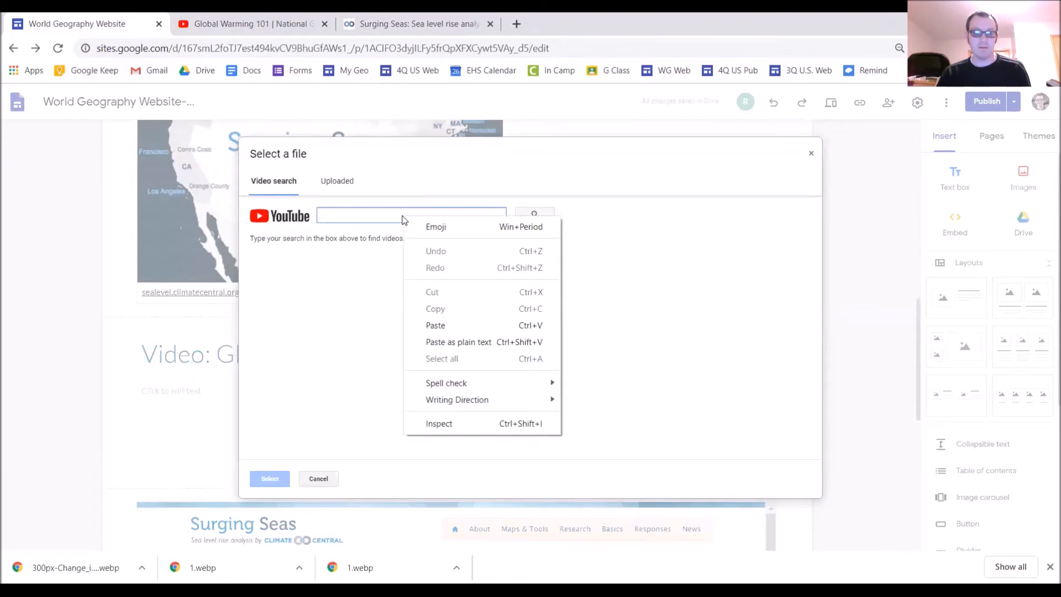
click(437, 325)
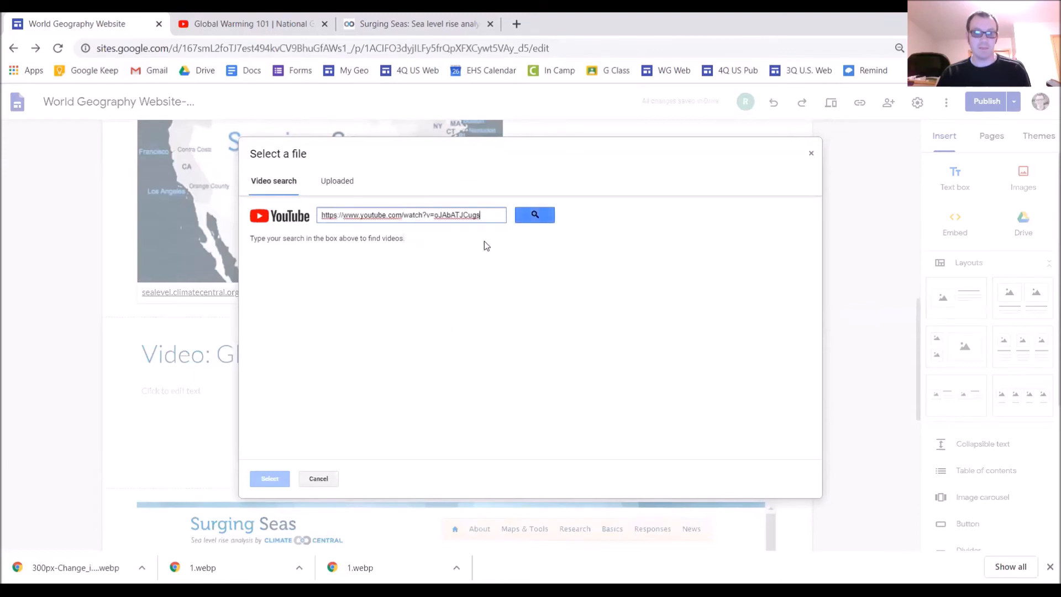
click(527, 217)
click(448, 270)
click(271, 478)
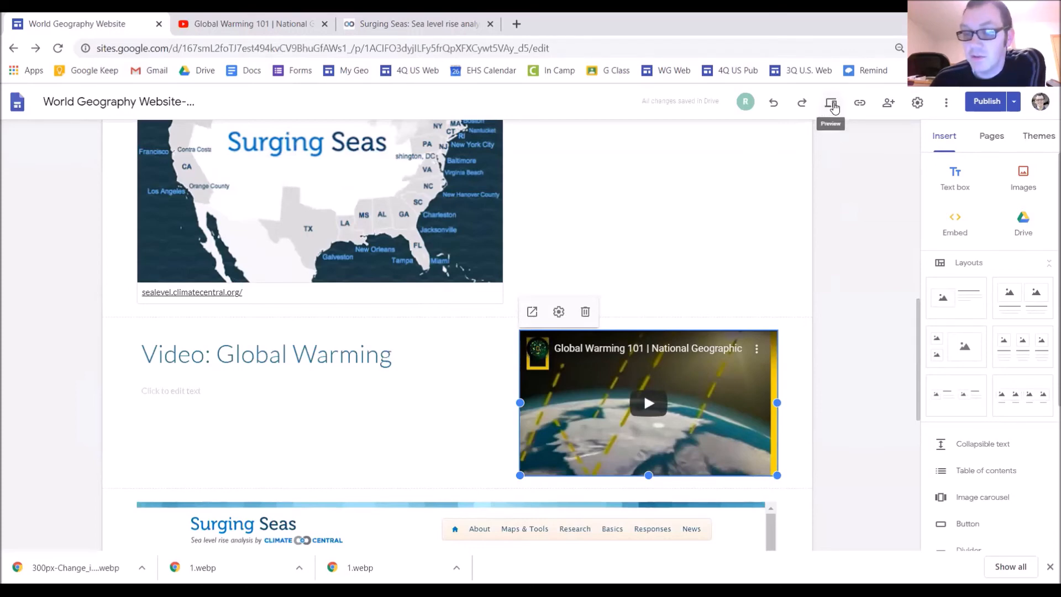
Preview the page, test the embedded video's playback and full-screen view, and return to the editor to look over the Overview section.
click(832, 105)
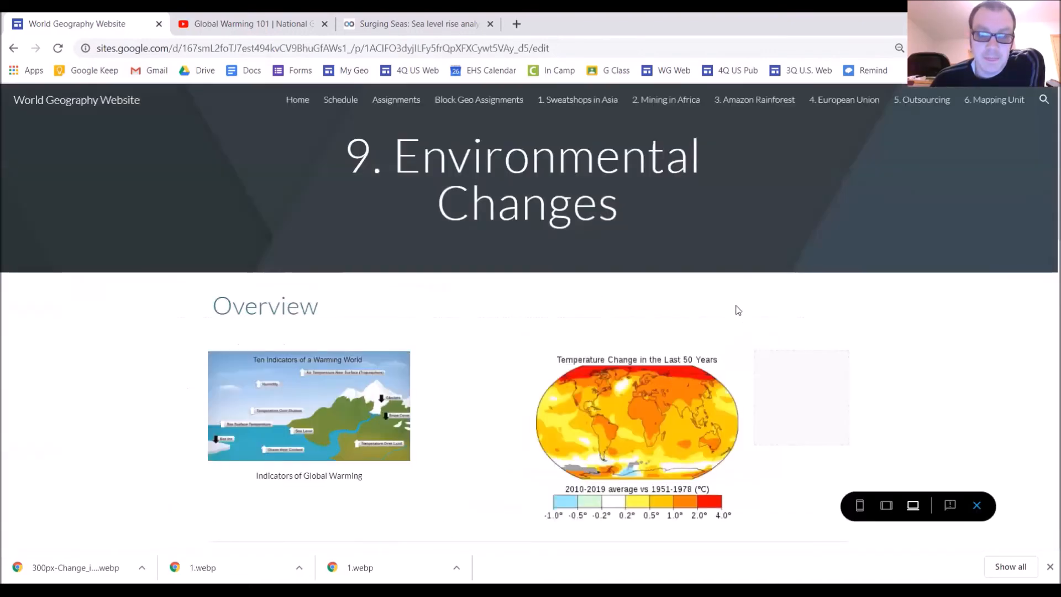
scroll(739, 298, down, 2)
scroll(742, 293, down, 10)
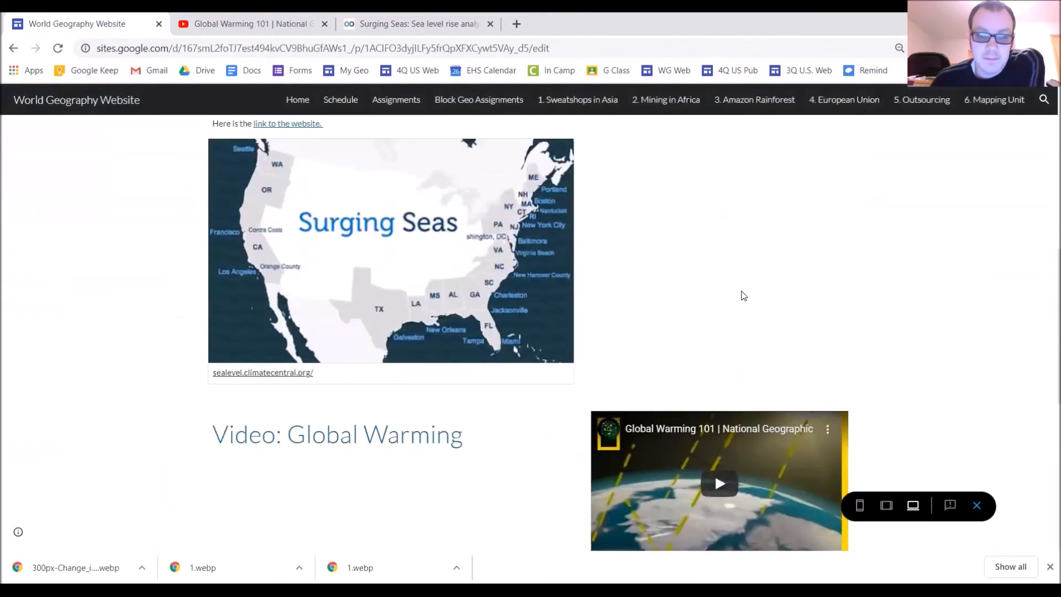
click(719, 227)
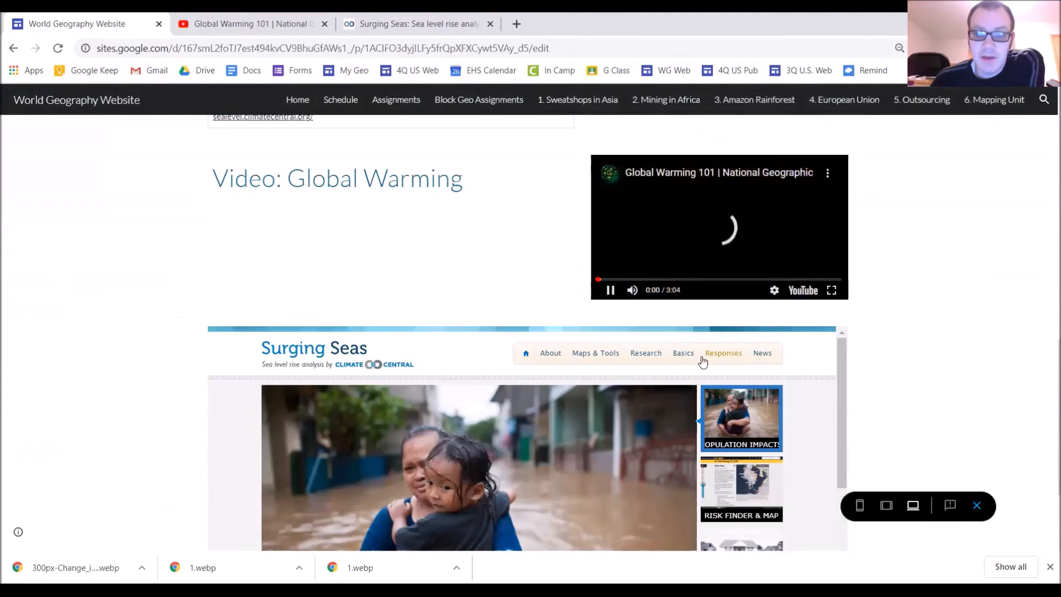
click(610, 289)
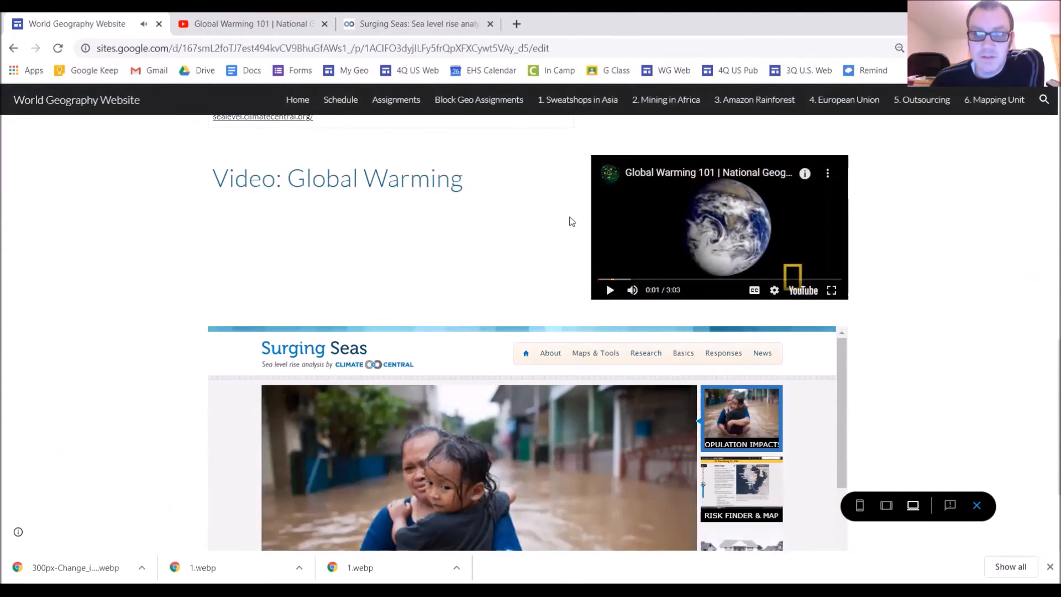
click(830, 290)
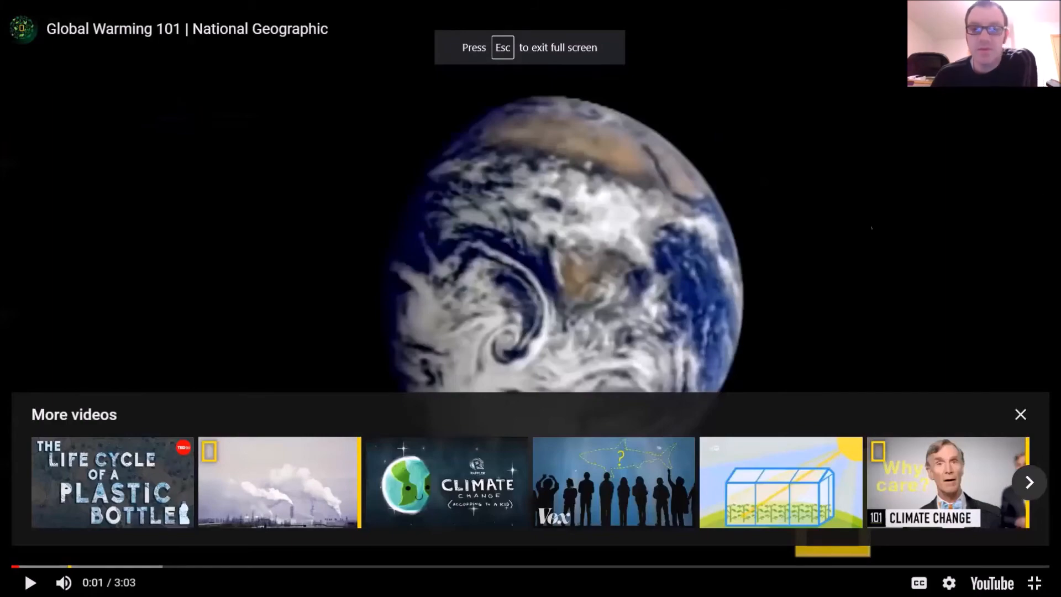
key(Escape)
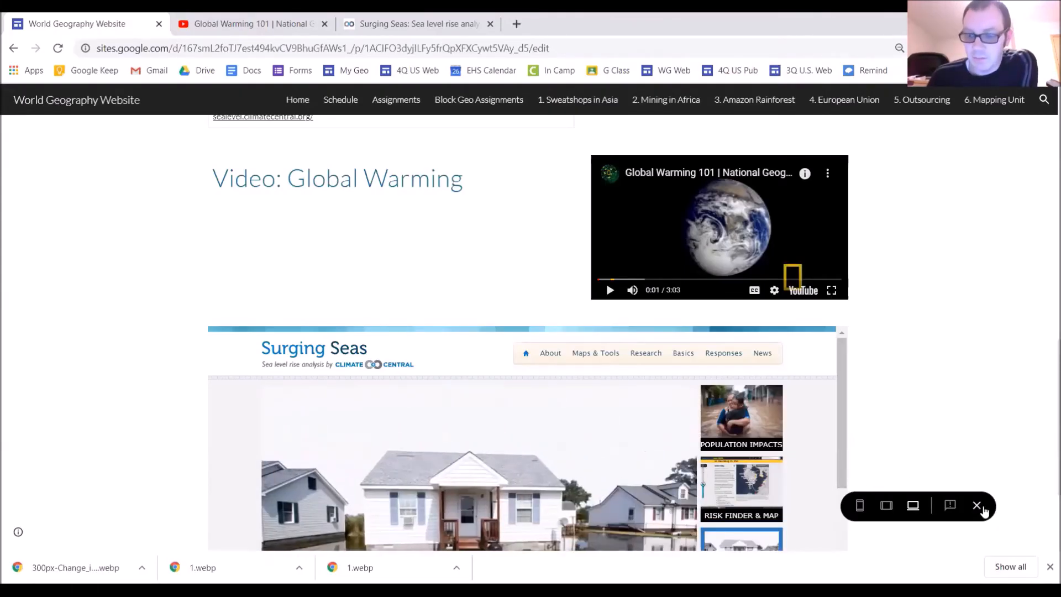
click(977, 505)
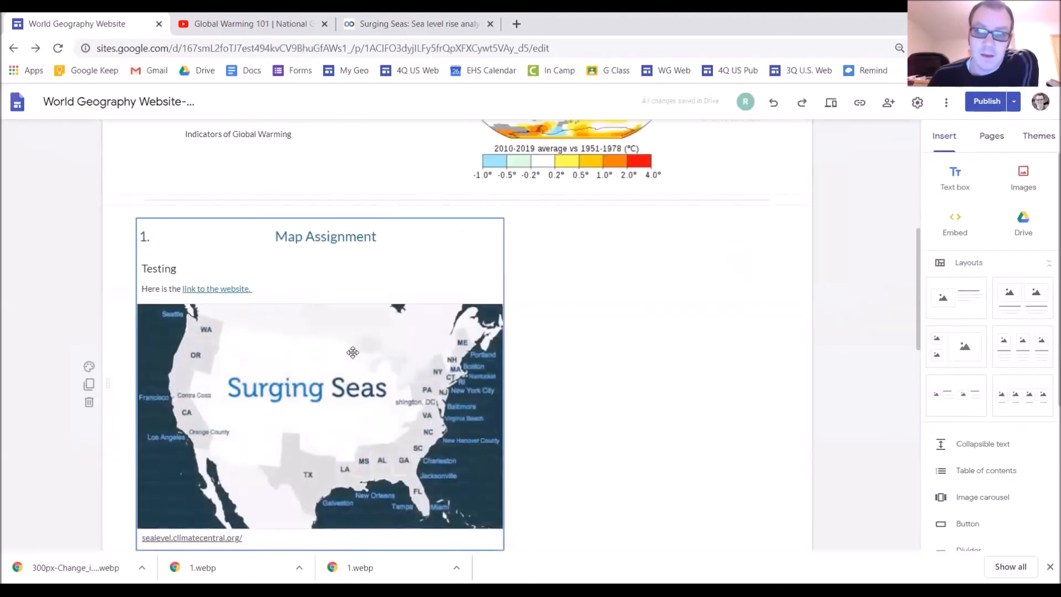
scroll(593, 397, up, 5)
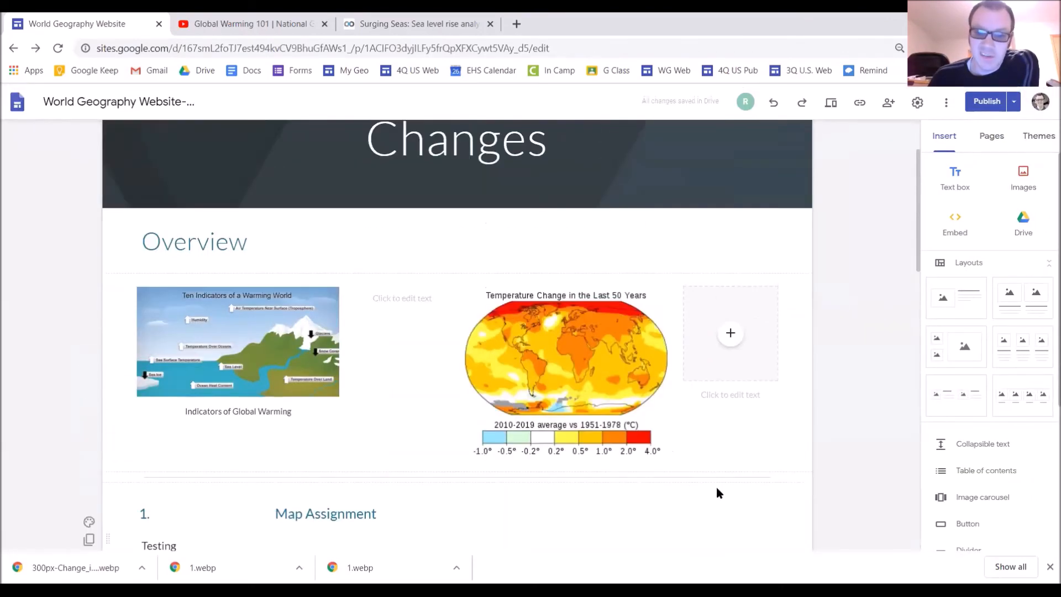
scroll(717, 492, down, 2)
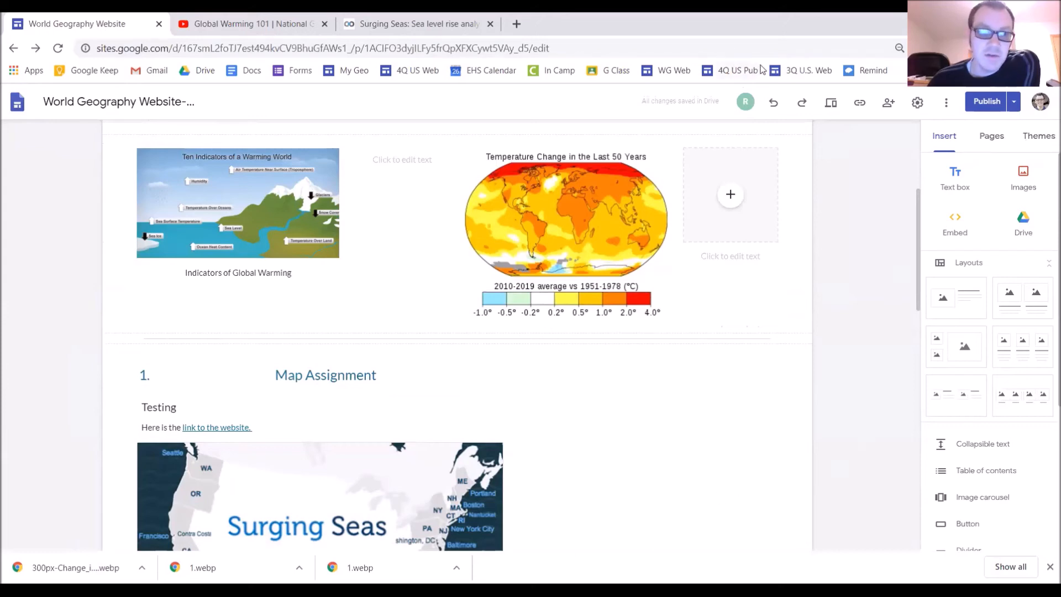
Open Google Drive in place of the remaining Surging Seas page and go to the World Geography folder inside 1. Online Coronavirus Teaching.
key(ctrl+Tab)
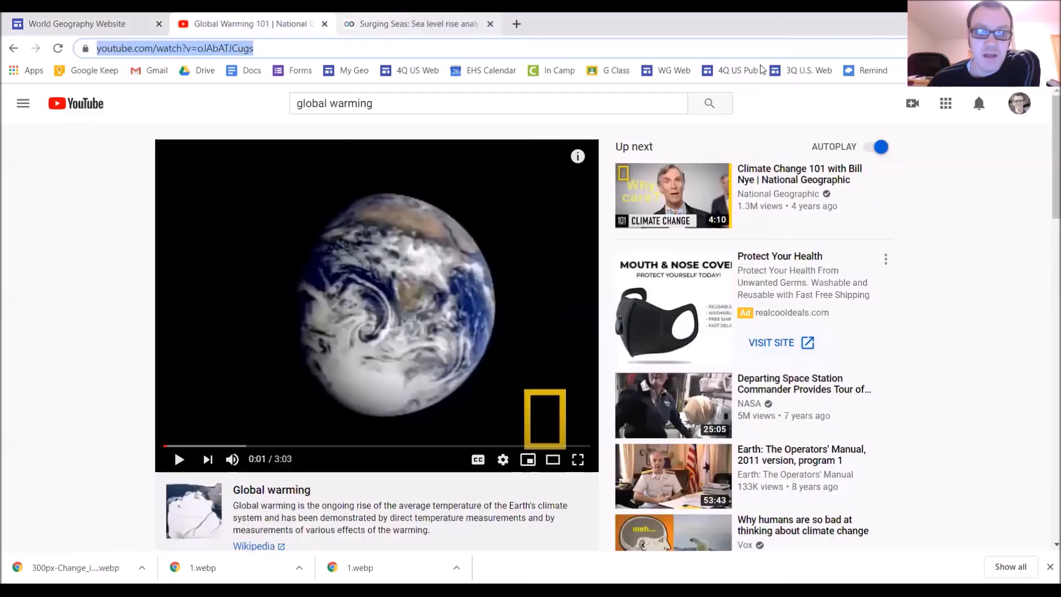
key(ctrl+Tab)
click(205, 72)
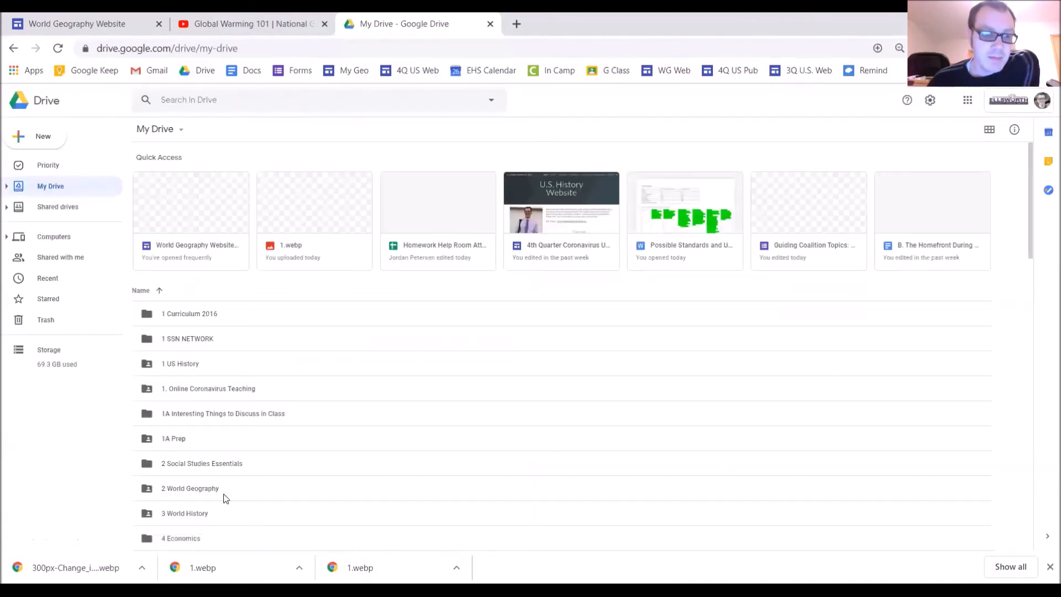
double_click(227, 388)
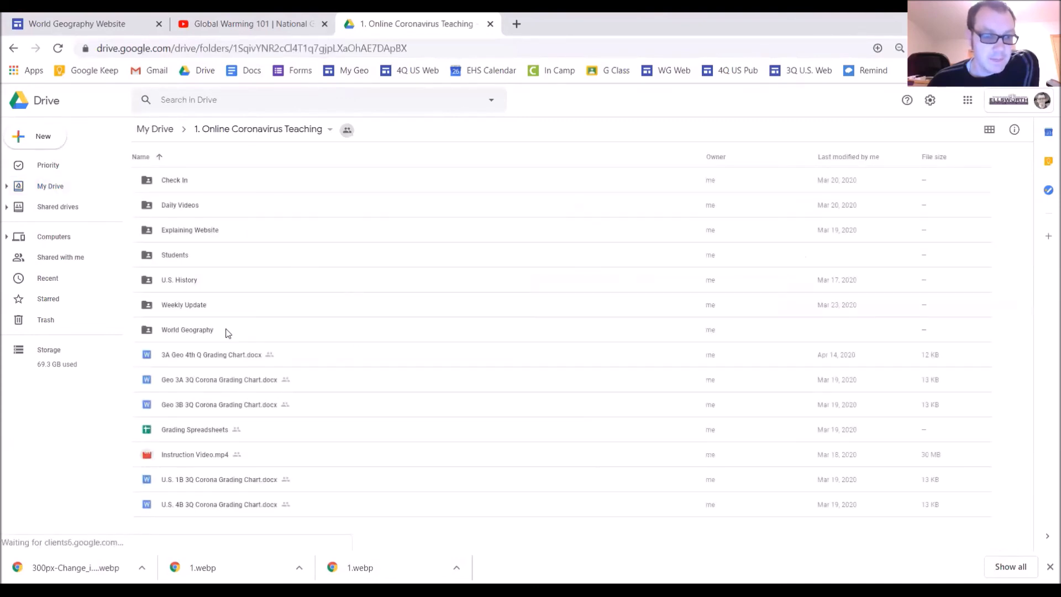
double_click(193, 330)
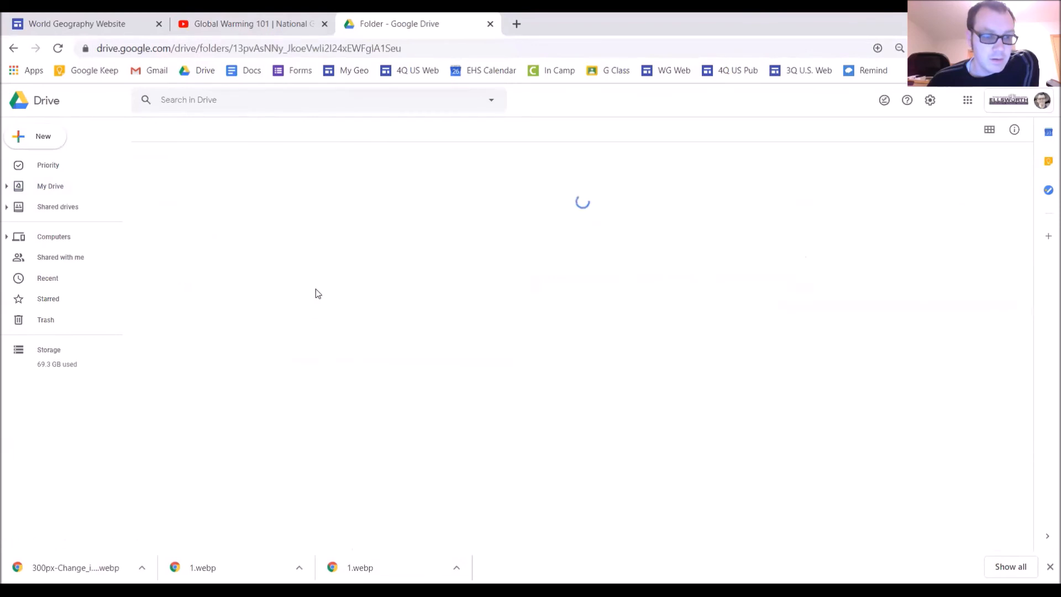
Open the 6. Mapping folder and copy the shareable link of Mapping Set of Europe.pdf.
double_click(204, 310)
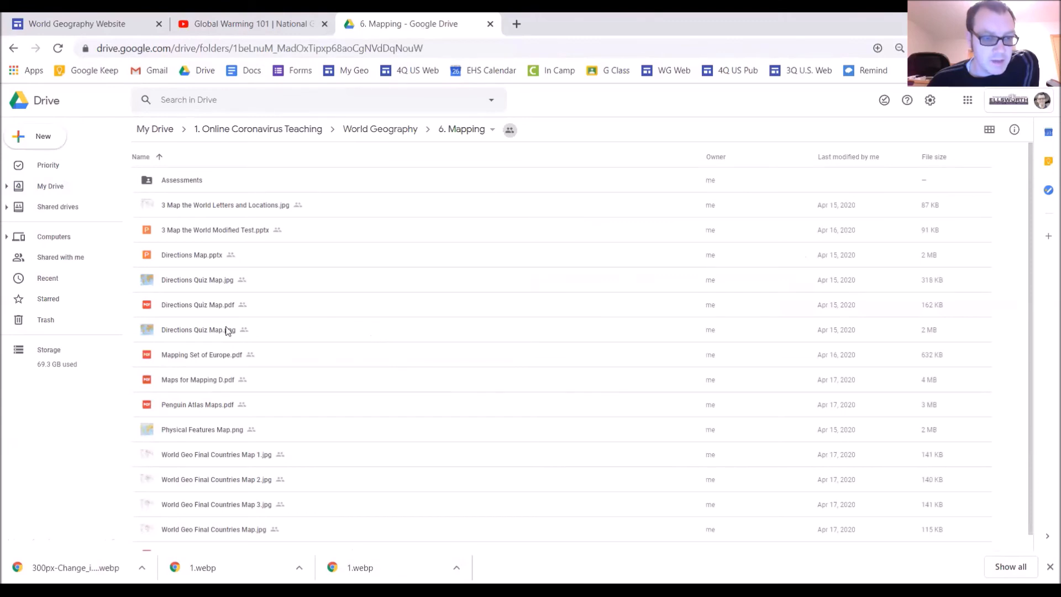
right_click(191, 305)
mouse_move(194, 307)
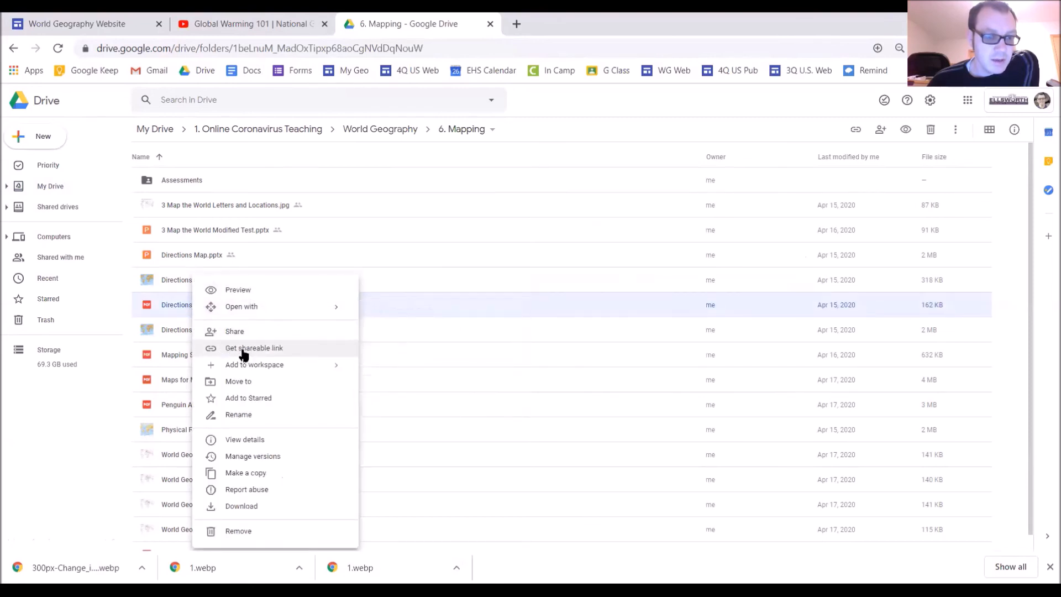
click(94, 422)
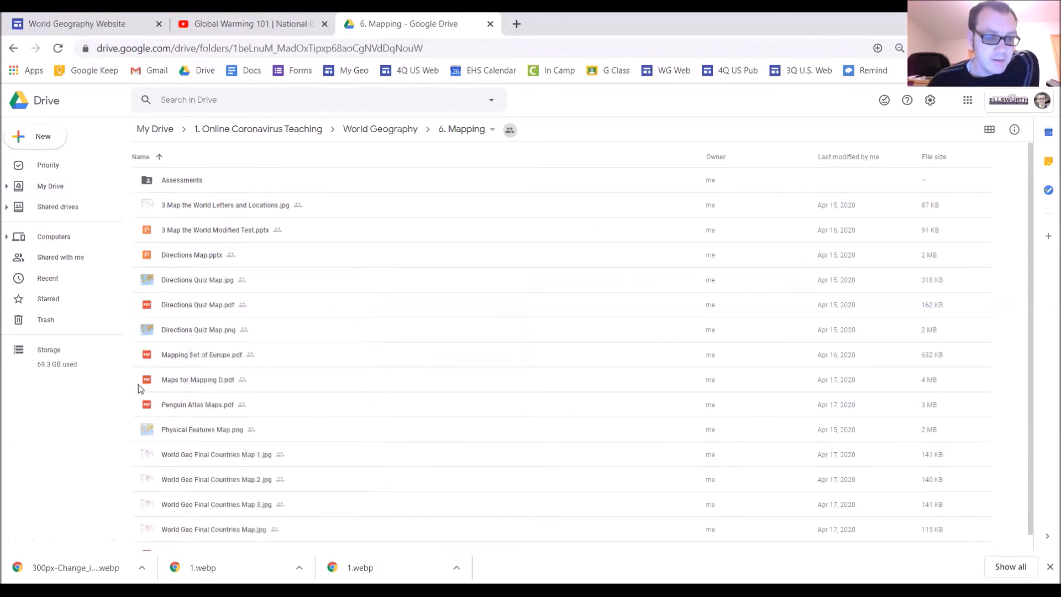
right_click(193, 358)
click(235, 354)
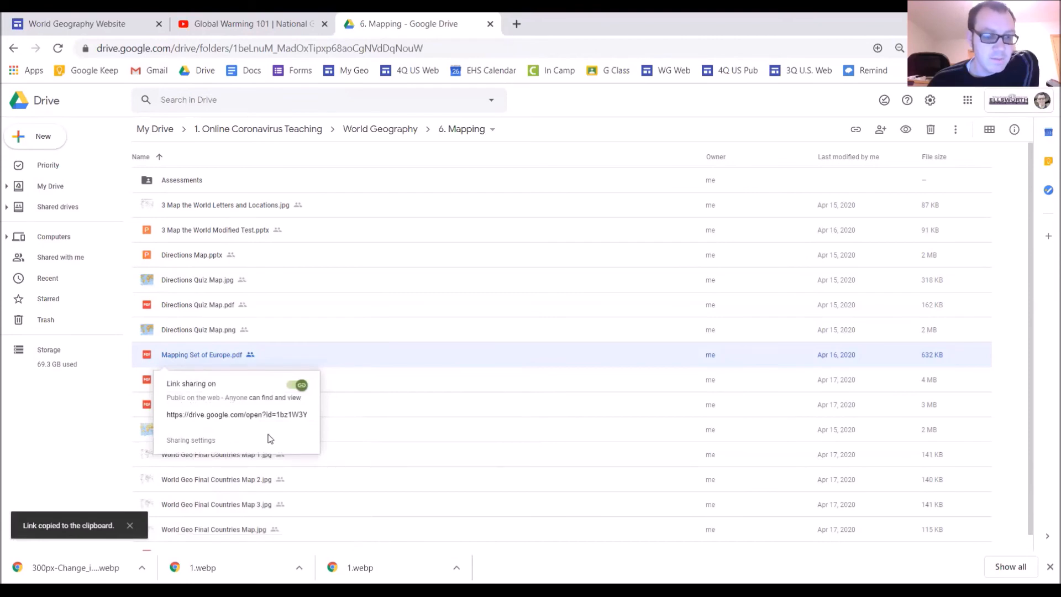
Return to the World Geography site editor and delete the embedded Surging Seas website section below the Global Warming video.
click(123, 26)
scroll(665, 429, down, 8)
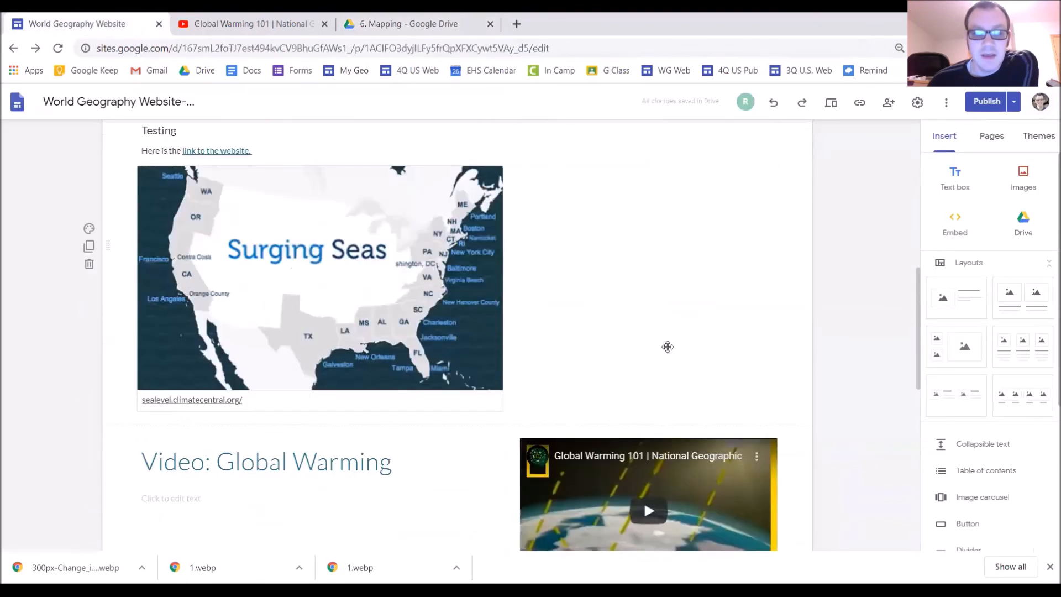
scroll(553, 520, down, 3)
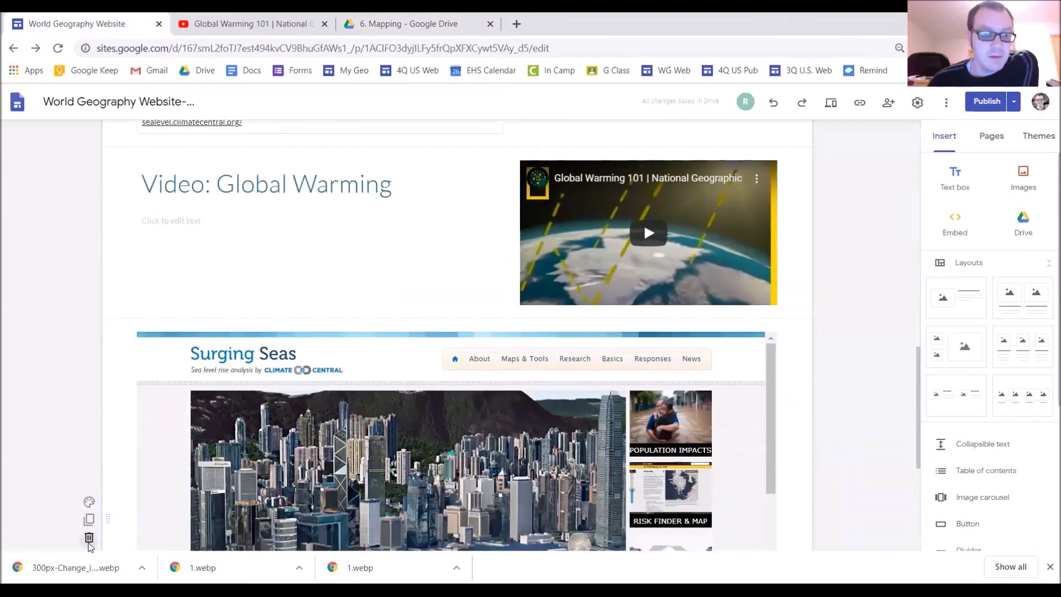
click(89, 537)
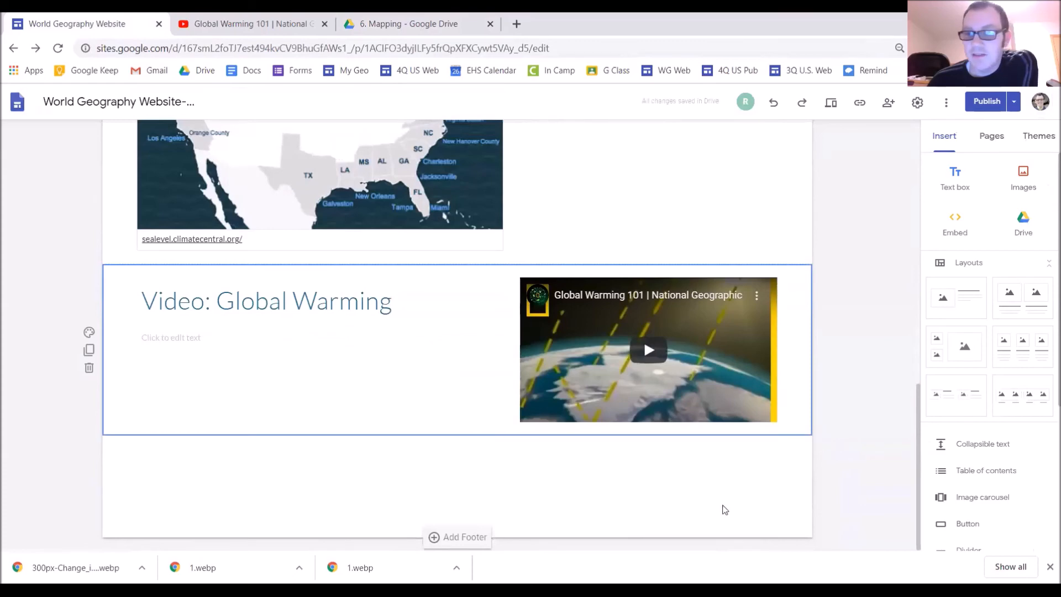
Embed Mapping Set of Europe from its copied link below the video section and enlarge it to about two-thirds of the content width.
click(955, 220)
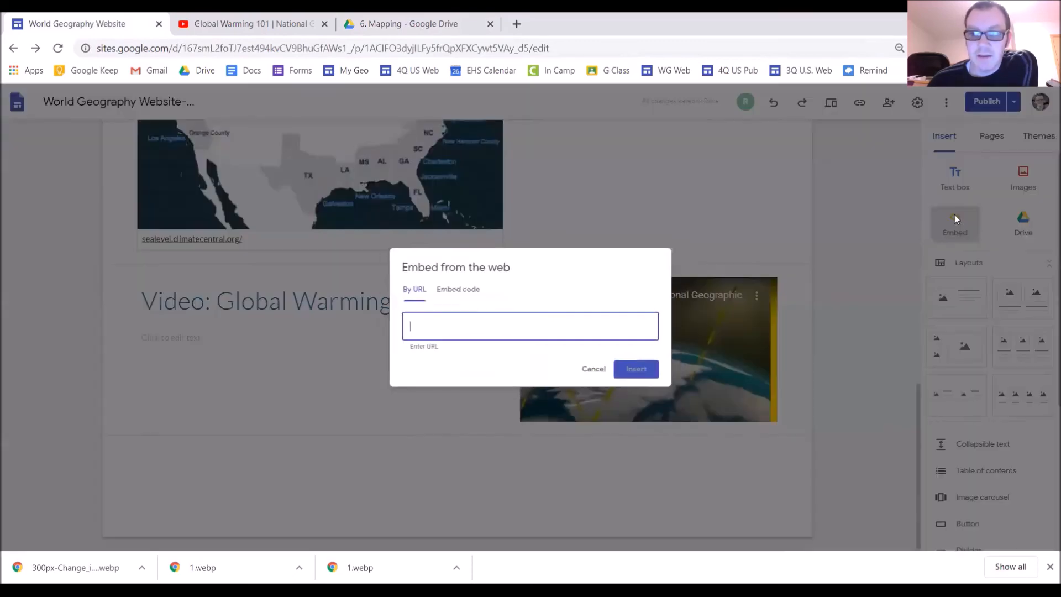
key(ctrl+v)
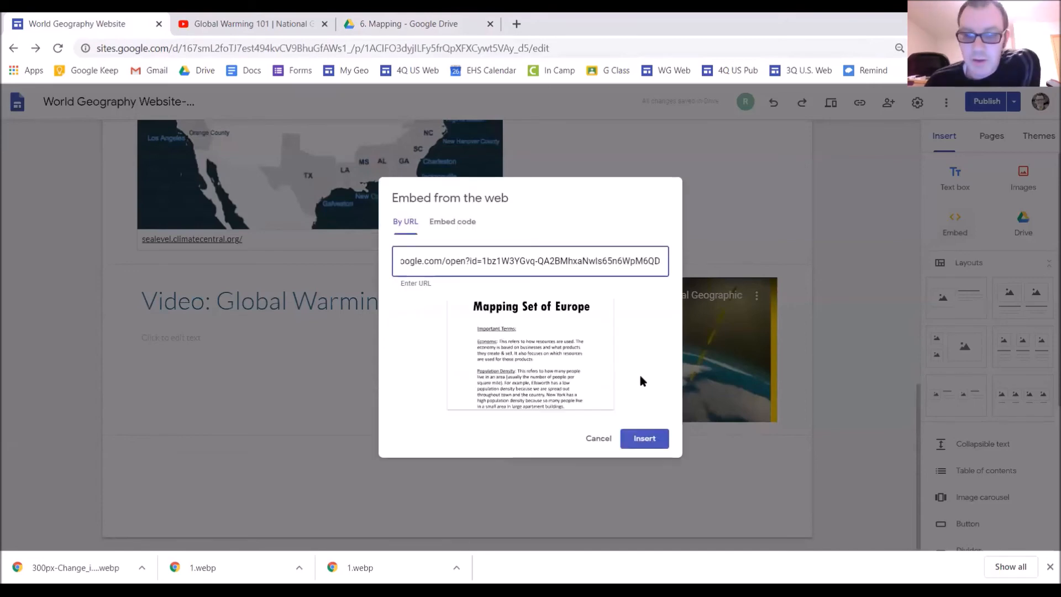
click(652, 445)
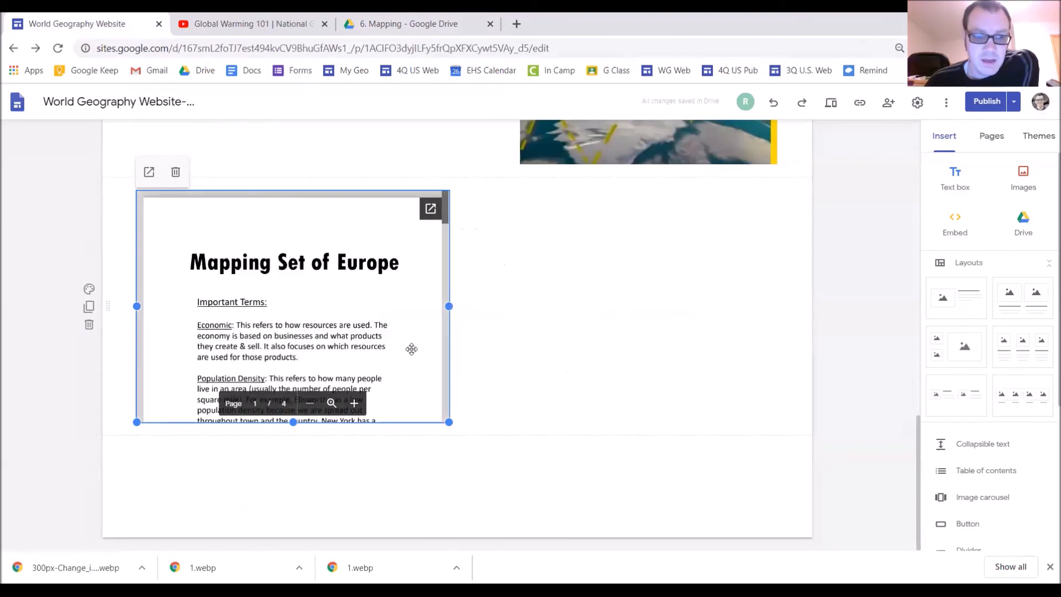
scroll(389, 408, up, 4)
scroll(390, 407, down, 4)
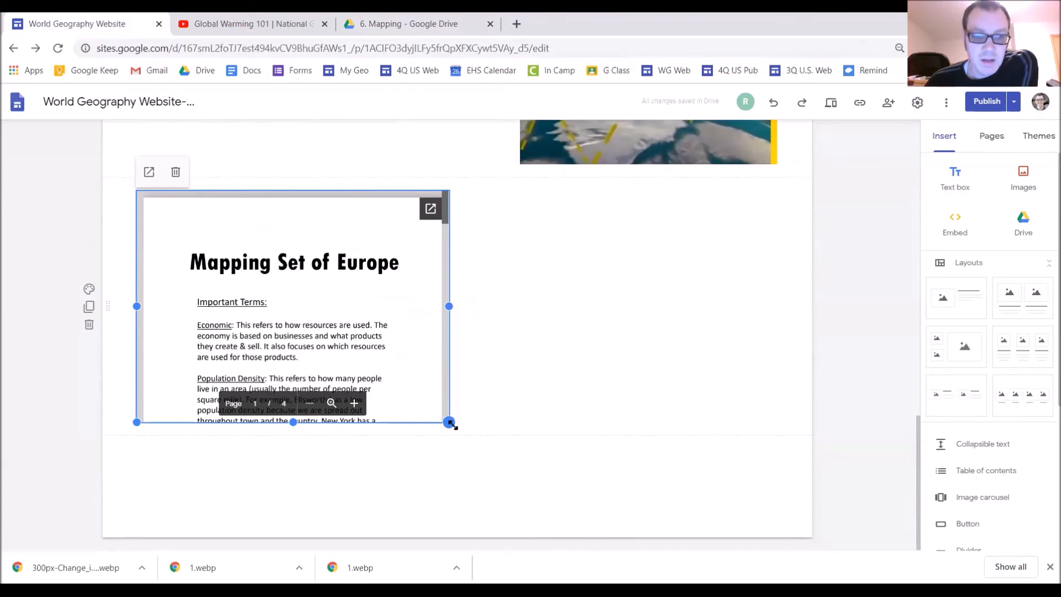
drag(449, 423, 496, 509)
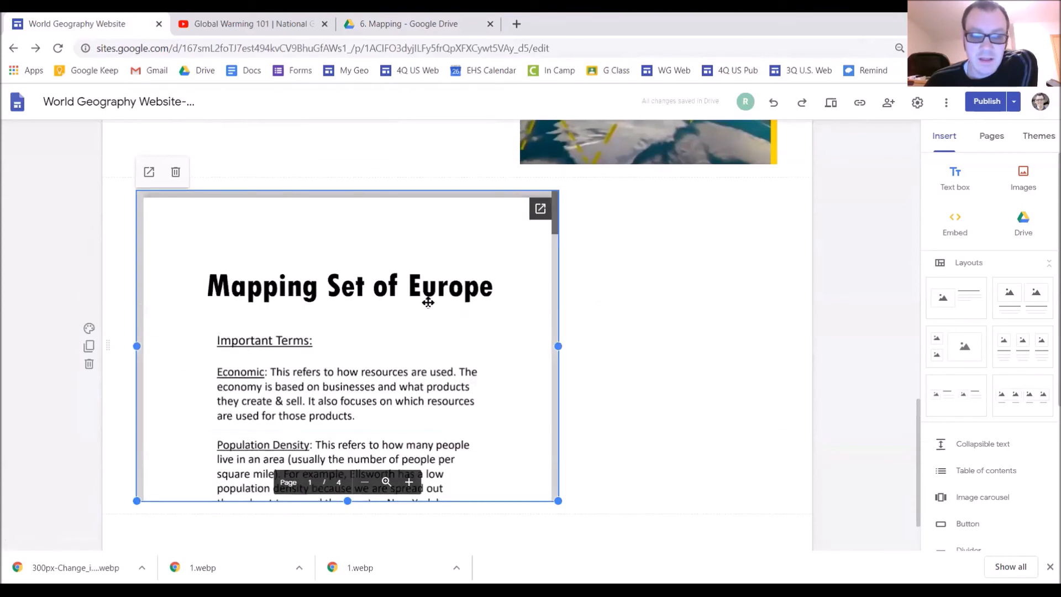
Add a text box reading "PDF" and place it beside the embedded Mapping Set of Europe document.
click(956, 177)
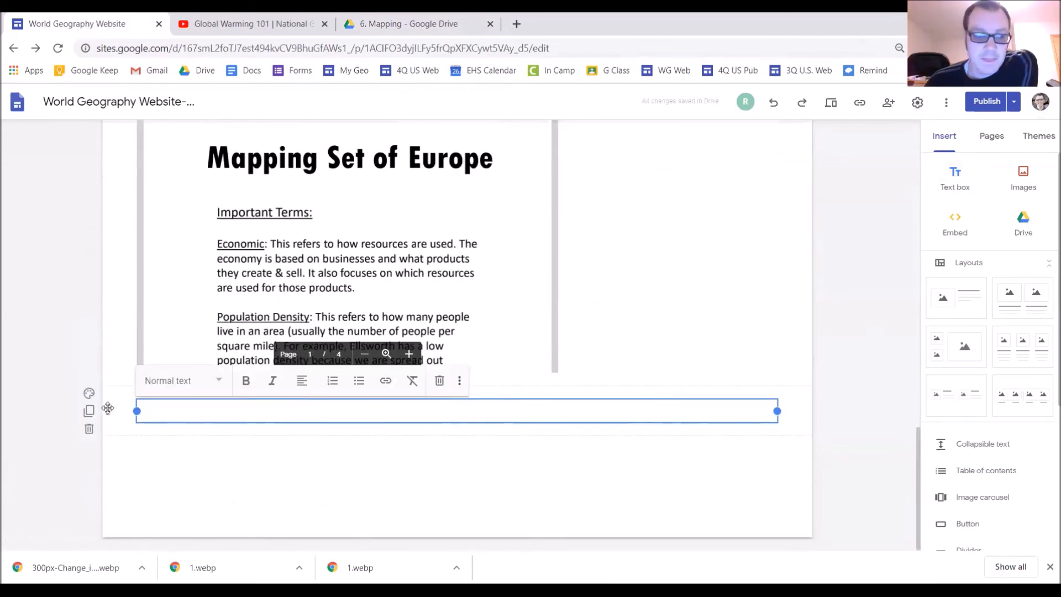
drag(114, 408, 630, 308)
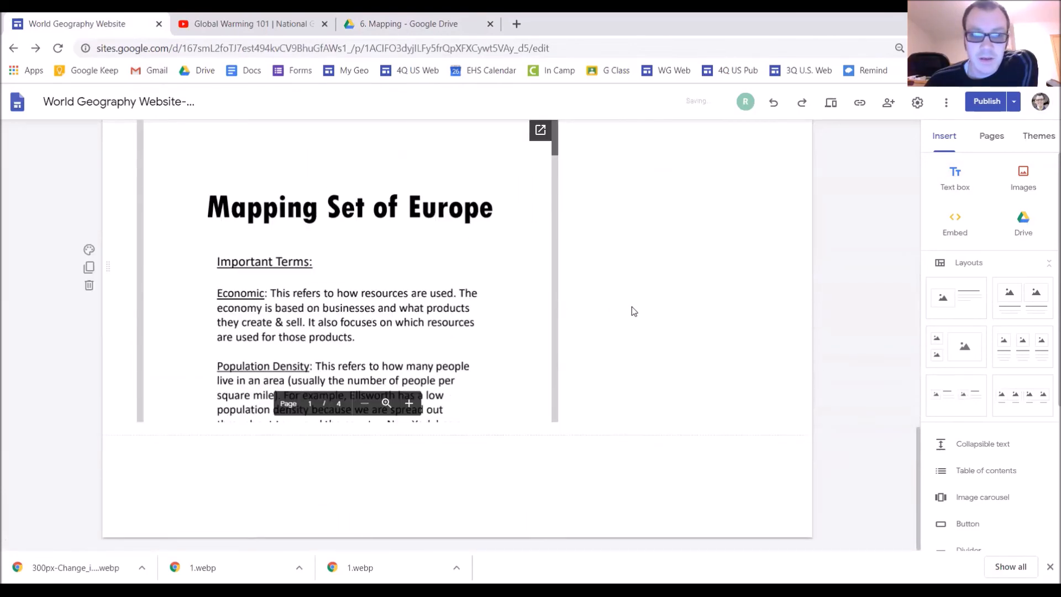
scroll(596, 387, up, 4)
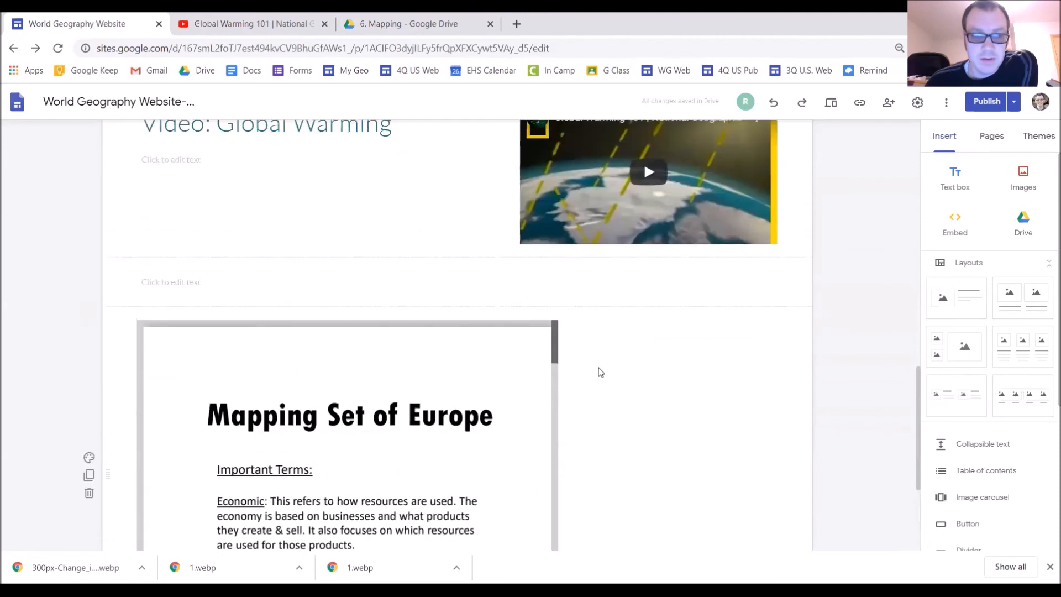
click(529, 281)
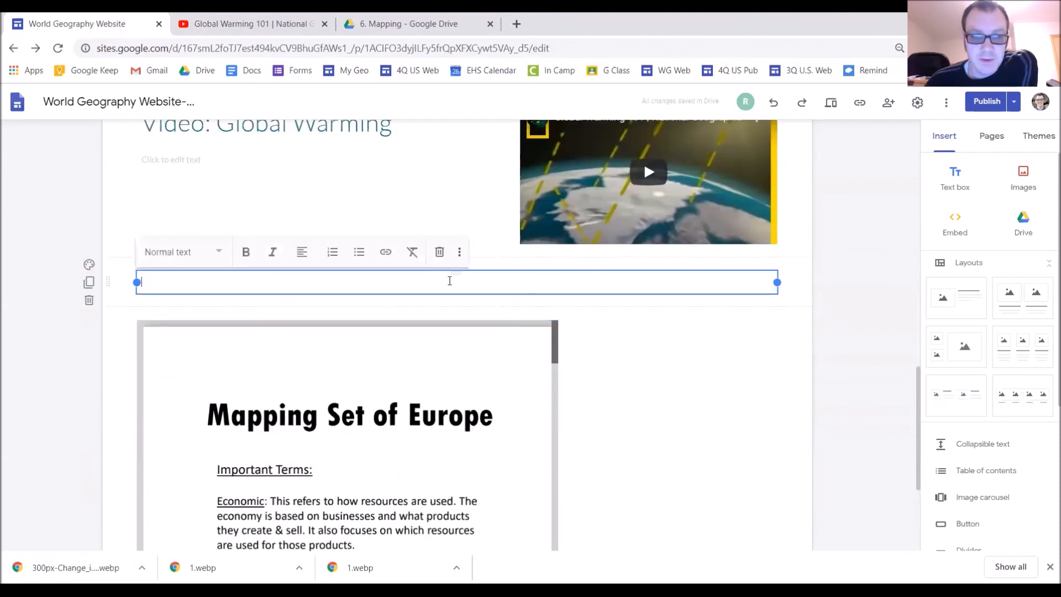
text(PDF)
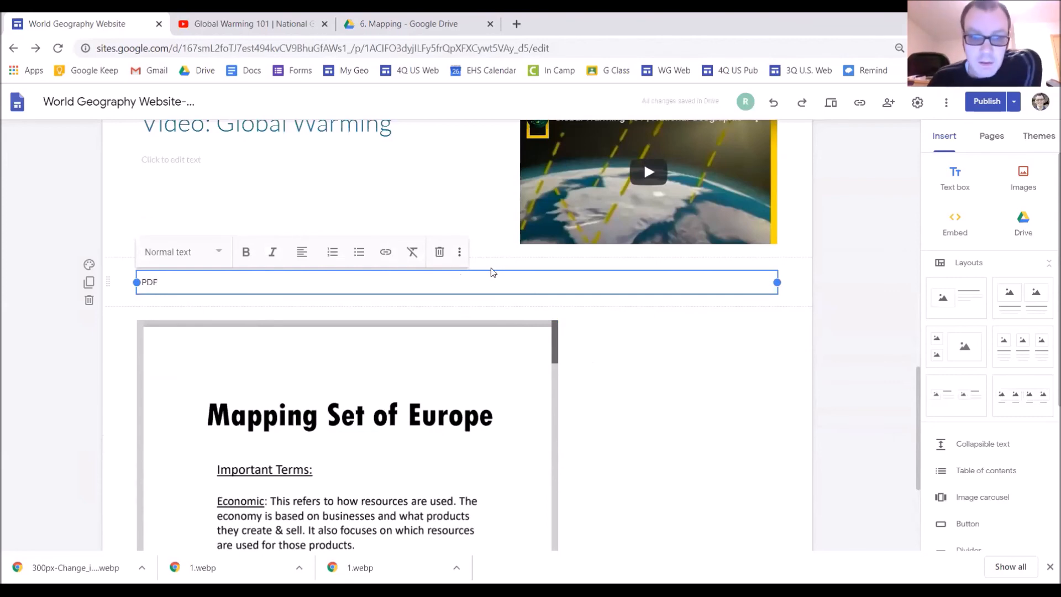
drag(457, 276, 631, 430)
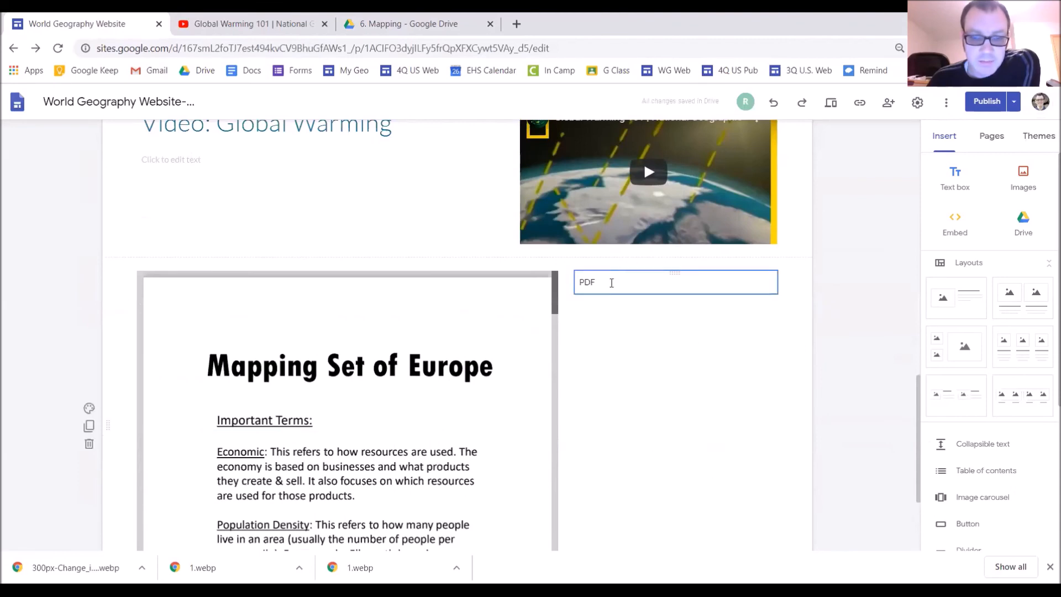
Format the "PDF" text as Title and add a line "Testing" beneath it in Subheading style.
click(613, 279)
click(612, 259)
click(598, 287)
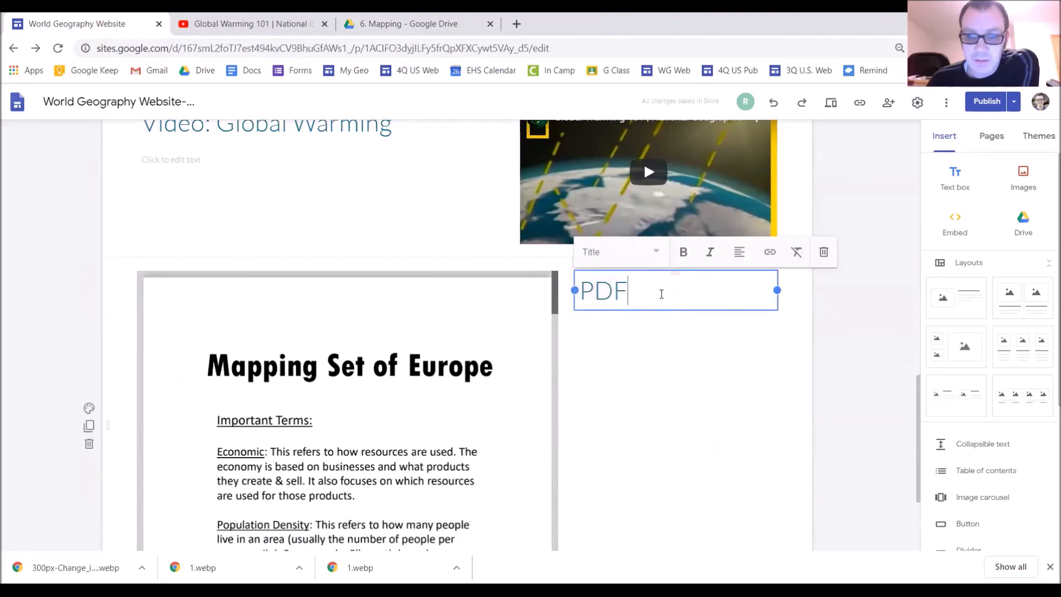
key(Return)
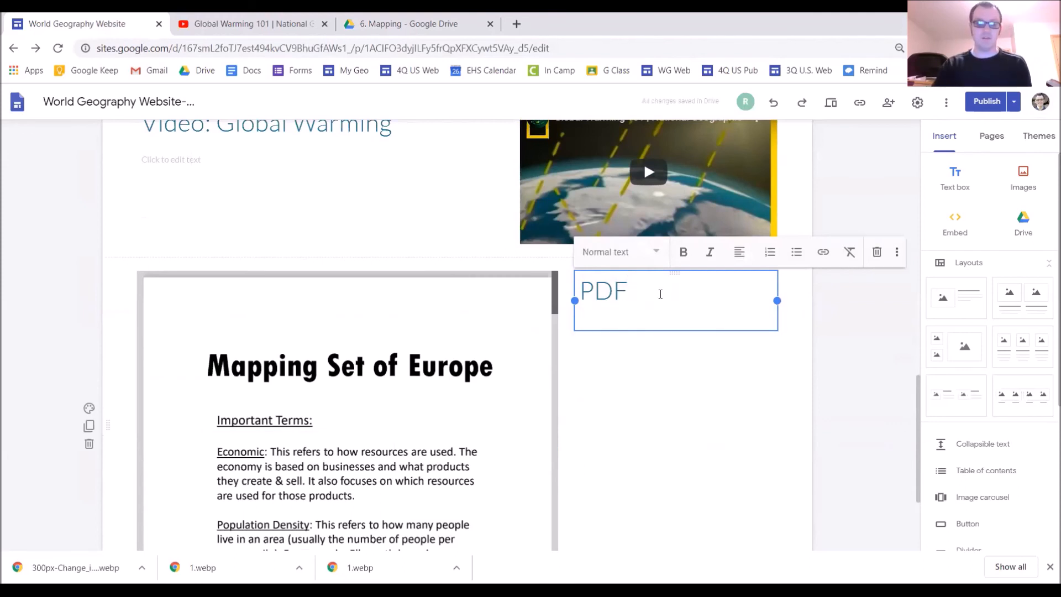
text(Testing)
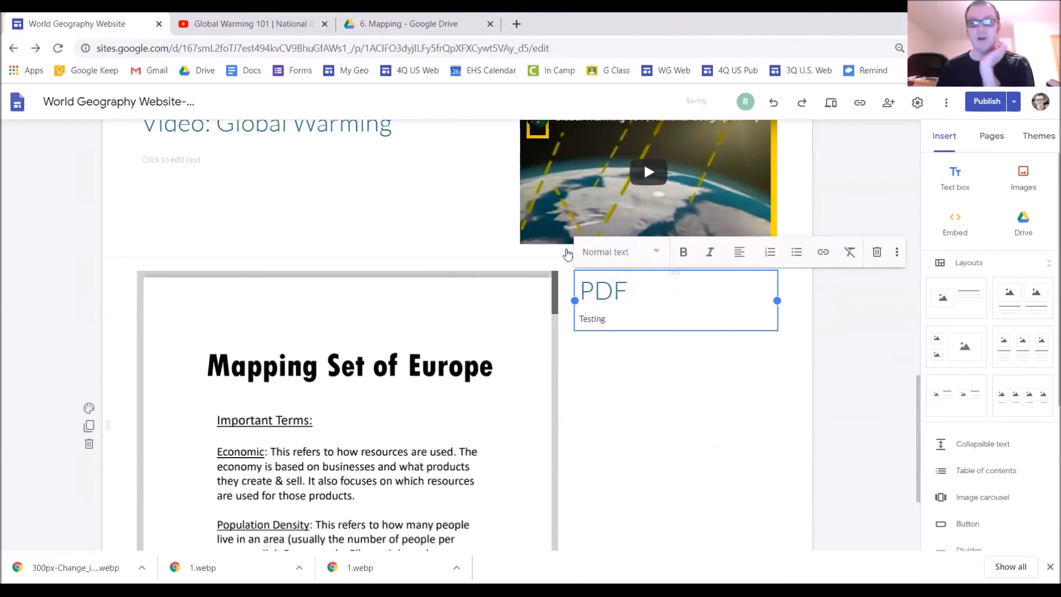
double_click(596, 312)
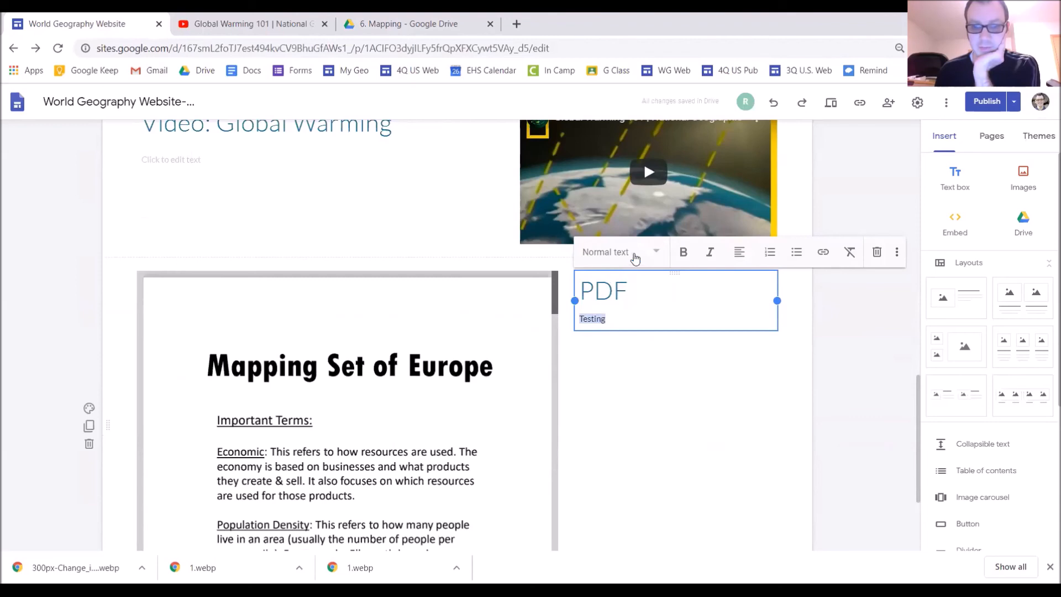
click(635, 253)
click(624, 352)
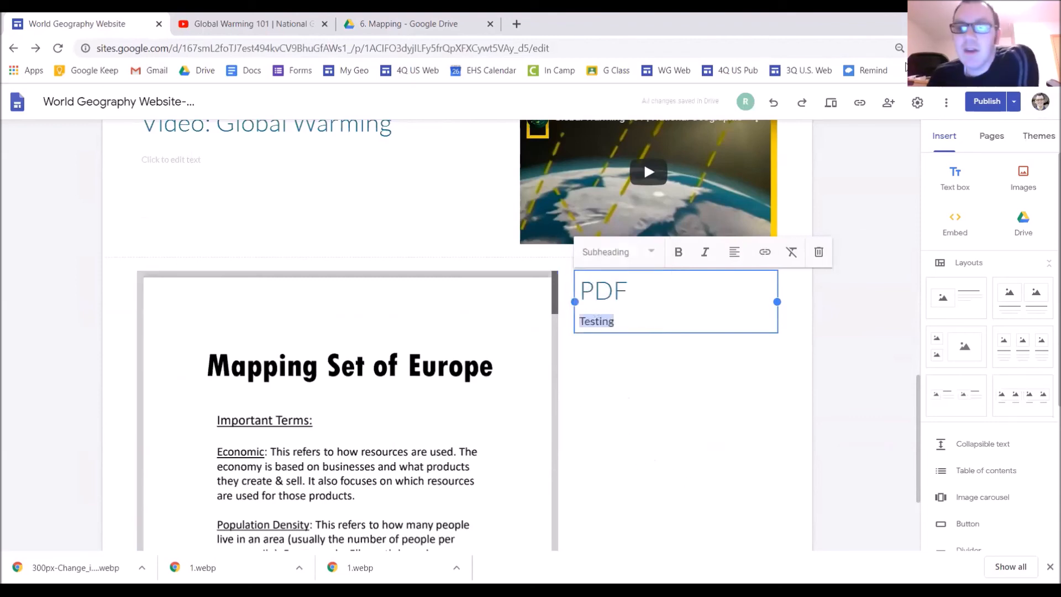
Preview the page, browse the embedded PDF and test opening it in its own tab, and return to the editor.
click(830, 105)
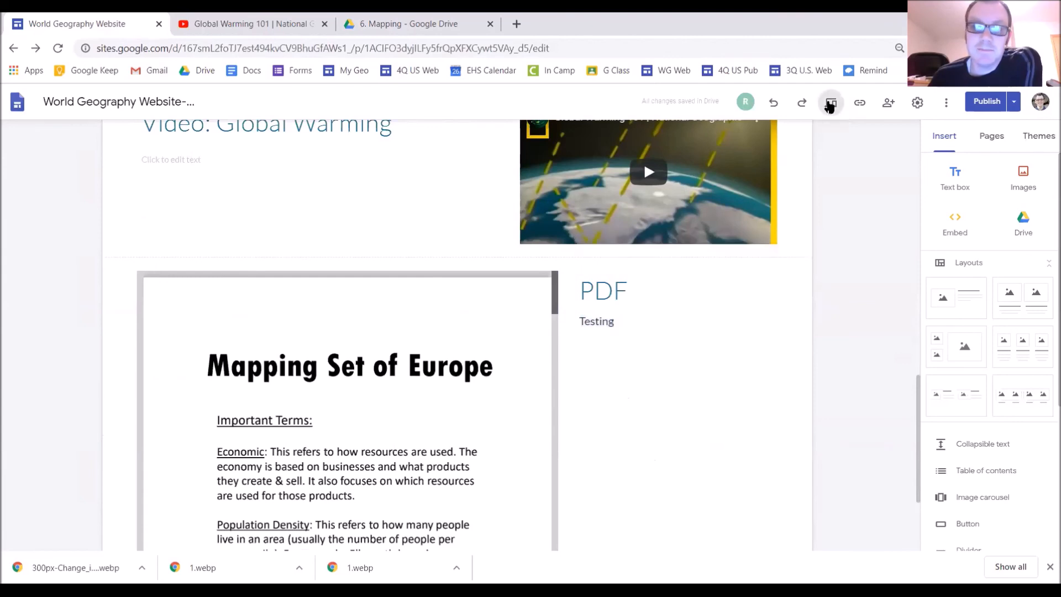
scroll(657, 327, down, 7)
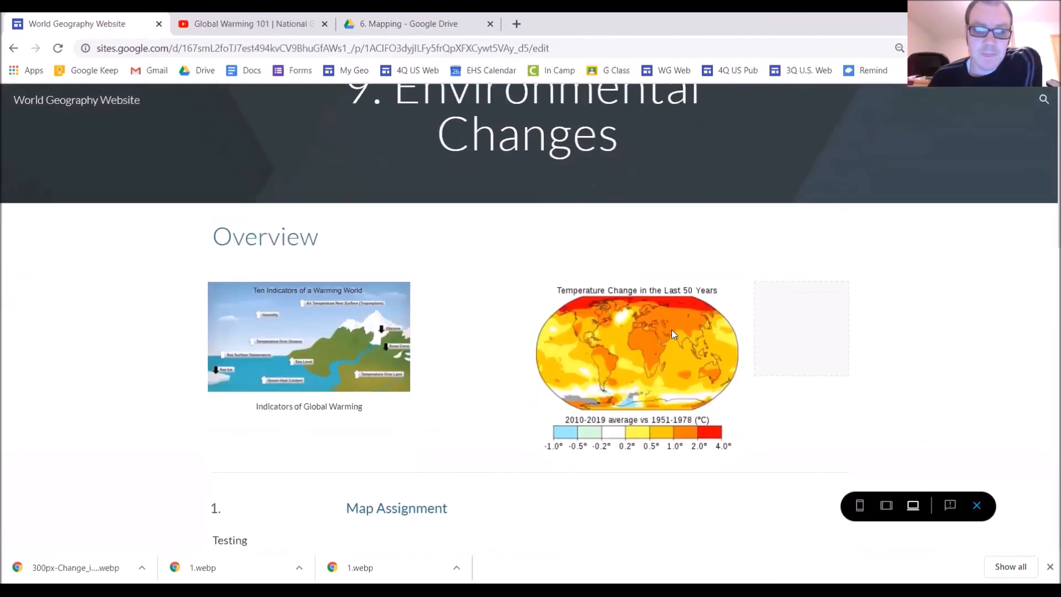
scroll(678, 319, down, 3)
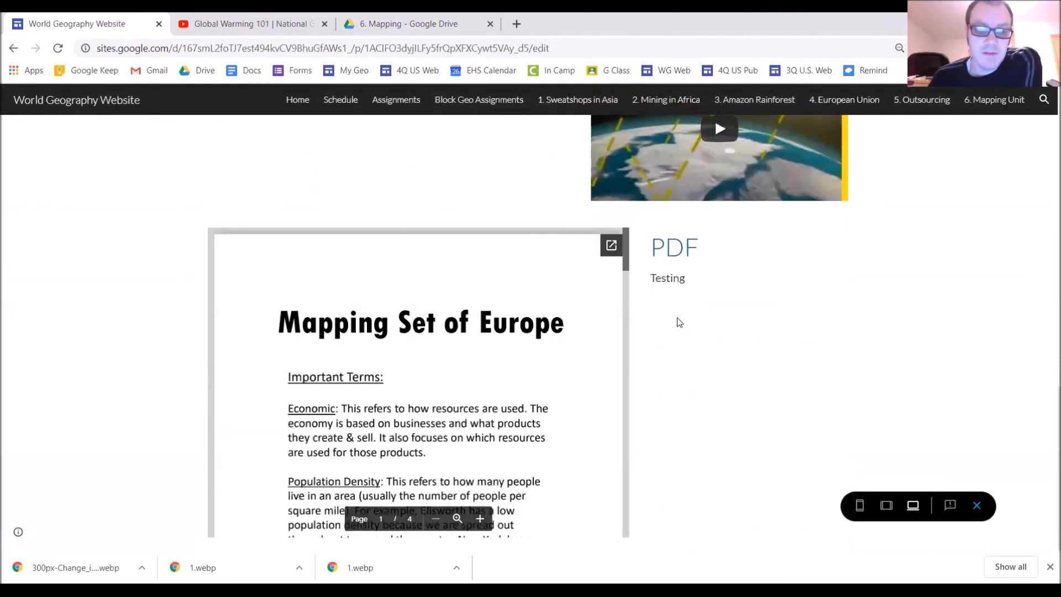
scroll(875, 361, up, 2)
scroll(828, 359, down, 2)
scroll(543, 358, down, 3)
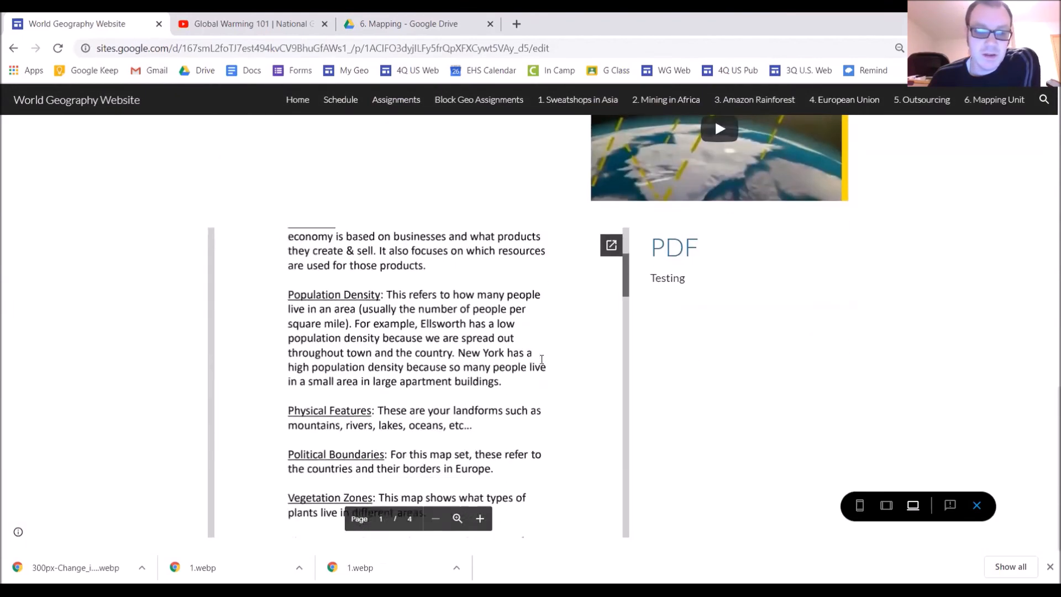
scroll(542, 359, down, 15)
scroll(540, 358, down, 3)
click(611, 246)
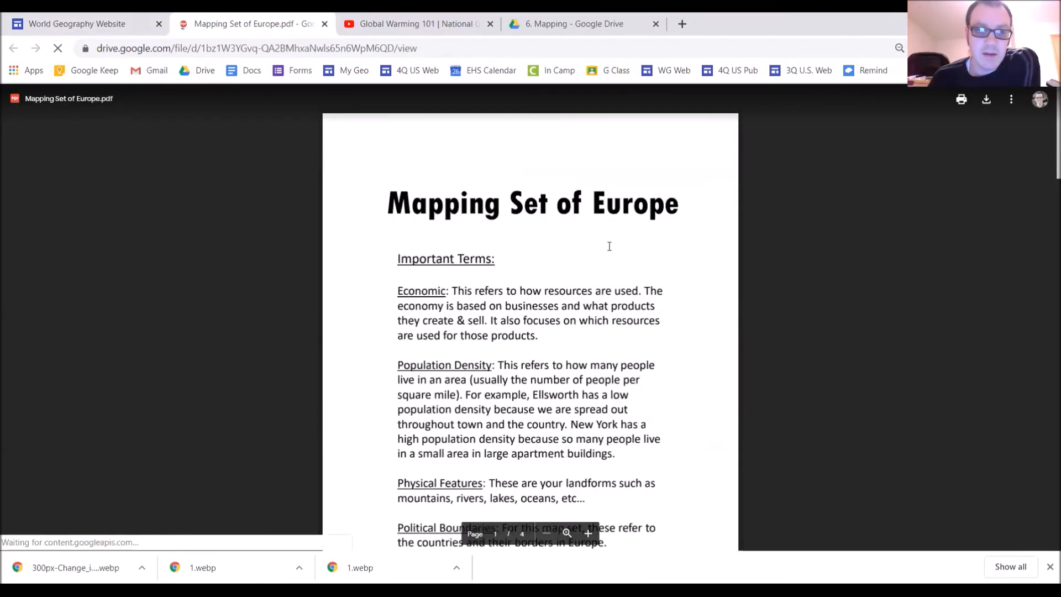
click(105, 26)
scroll(771, 417, up, 4)
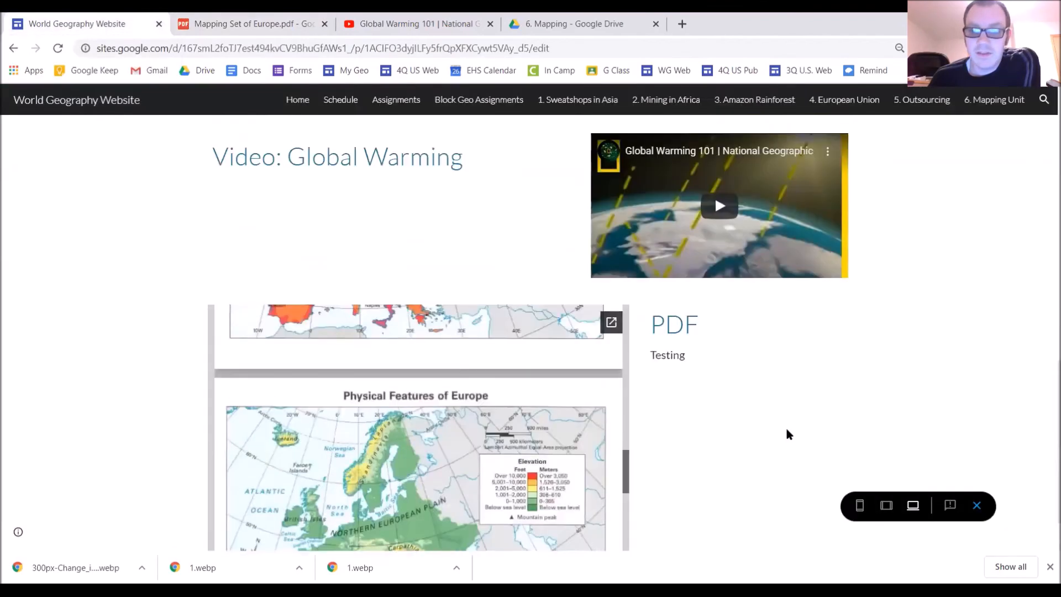
click(976, 505)
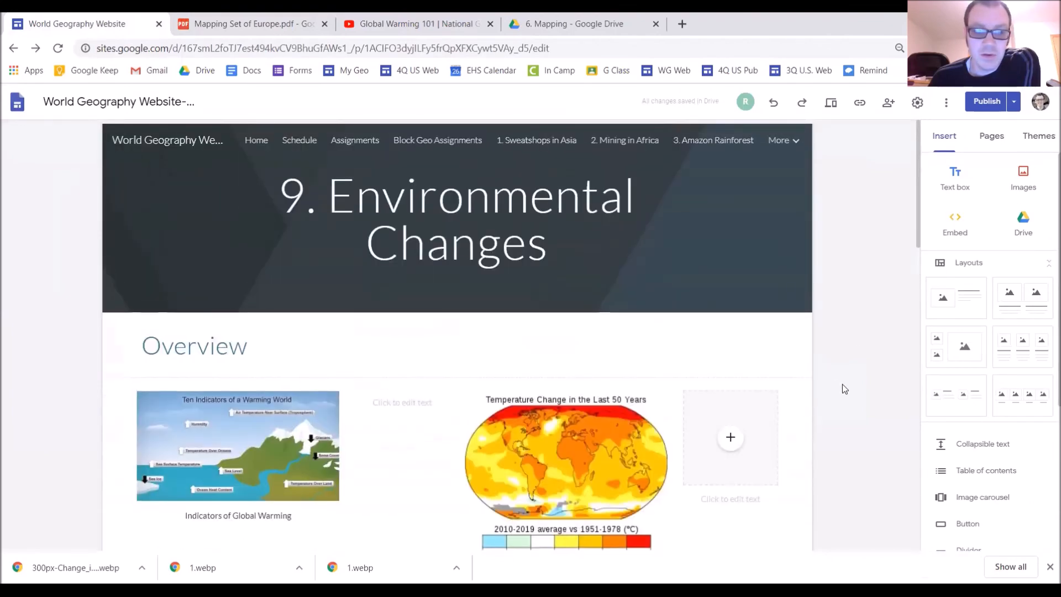
Look over the finished 9. Environmental Changes page and publish the site with the added page.
scroll(842, 383, down, 3)
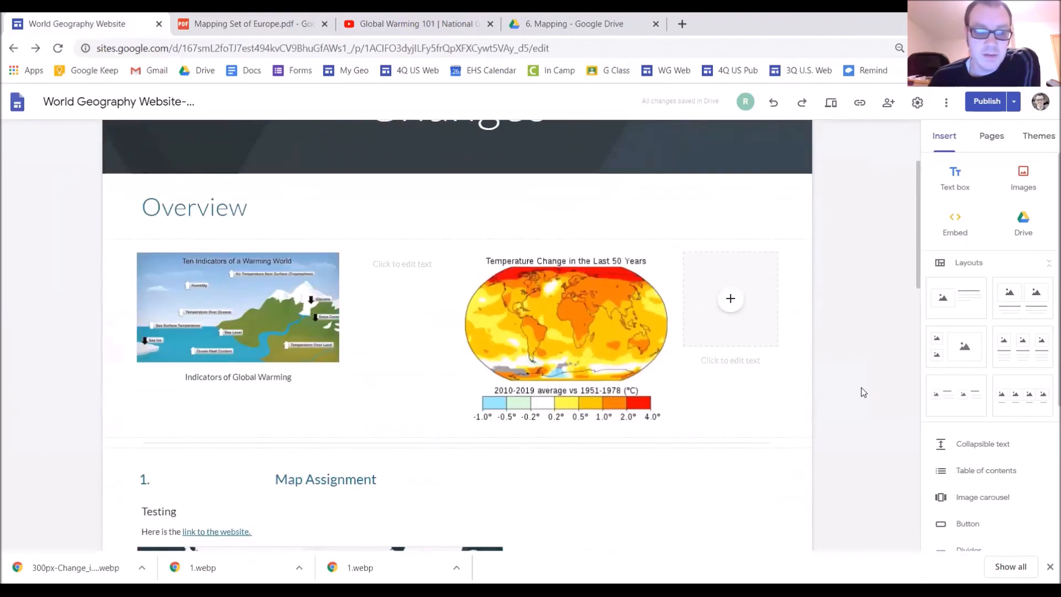
scroll(863, 391, down, 4)
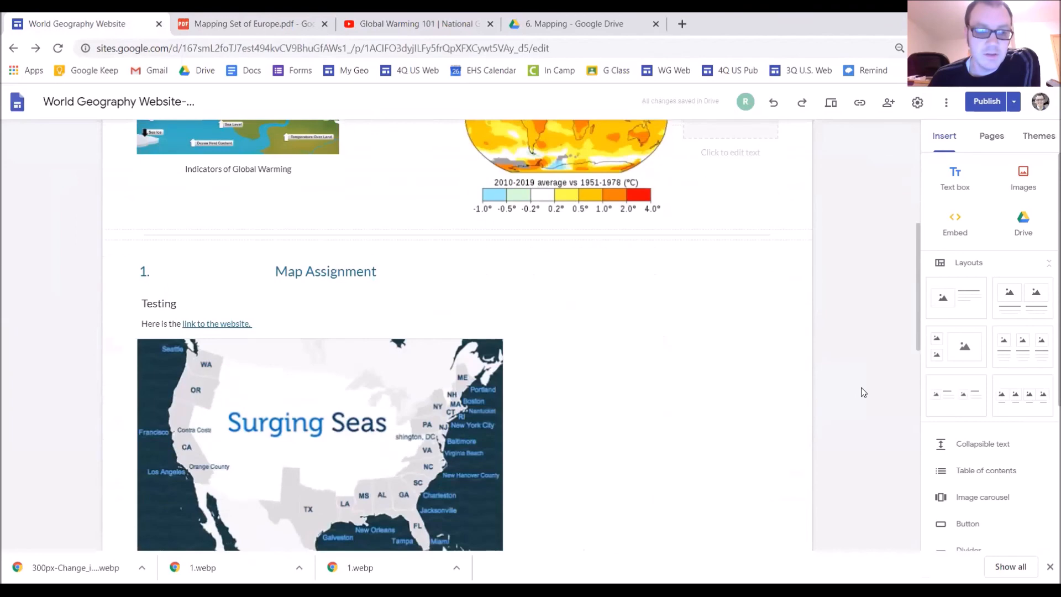
scroll(864, 392, down, 5)
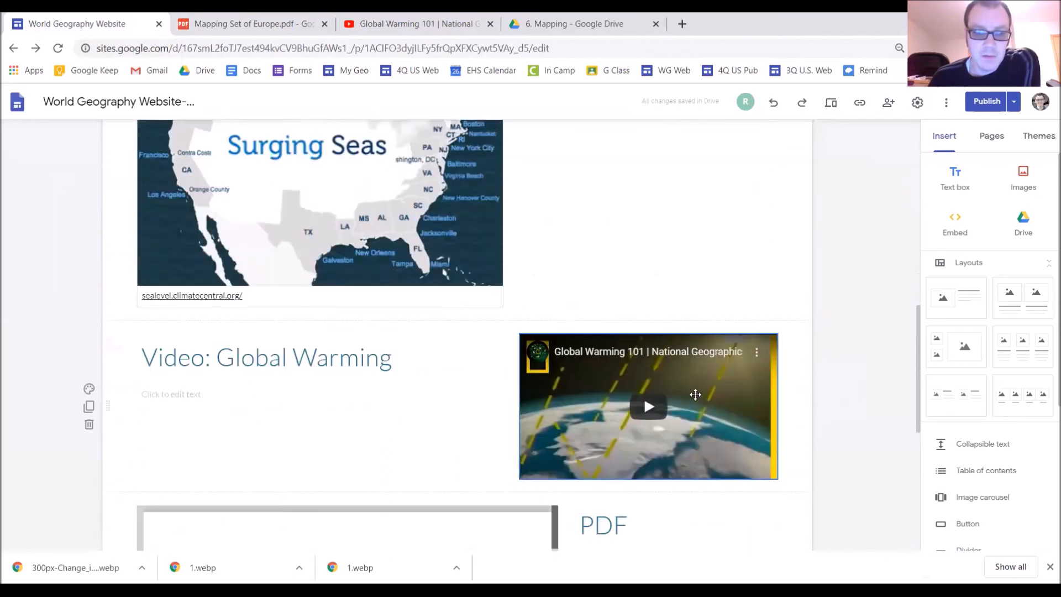
scroll(553, 420, down, 4)
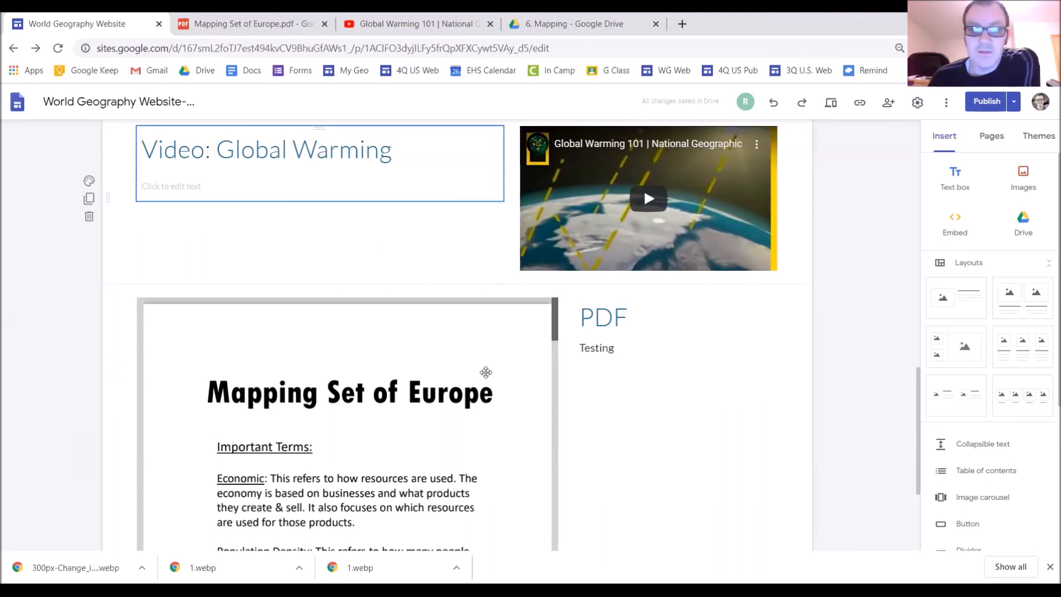
click(988, 103)
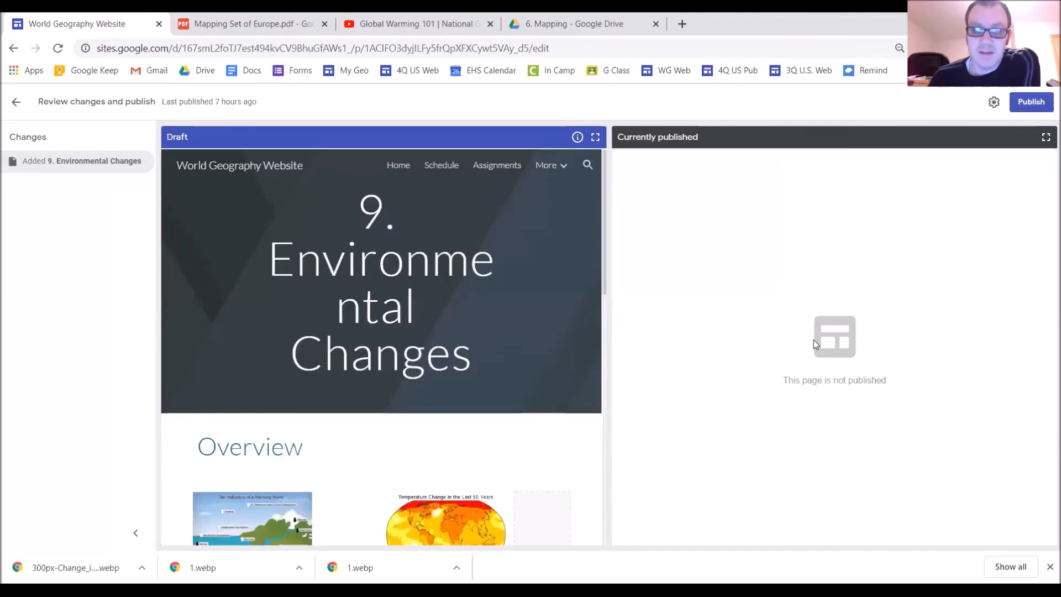
click(1023, 107)
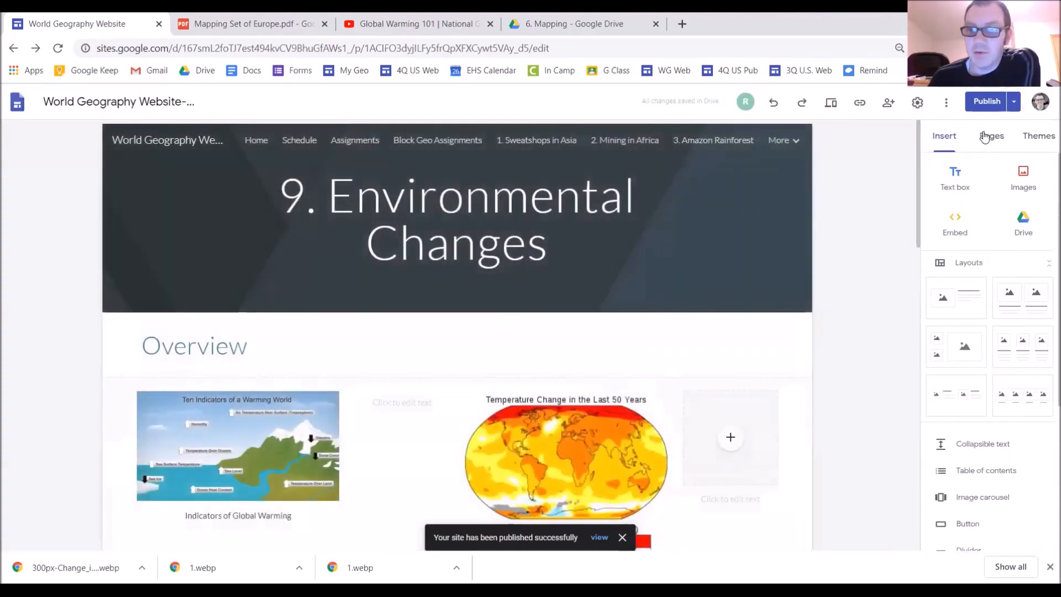
Move the 9. Environmental Changes page directly below 6. Mapping Unit in the page order and show it in the navigation.
click(984, 137)
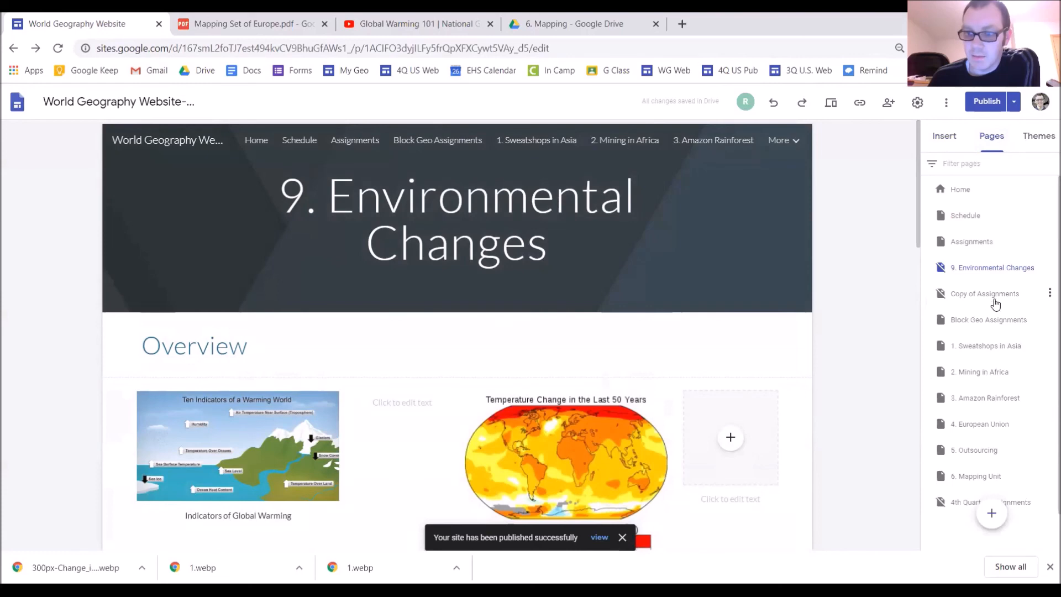
drag(963, 269, 973, 494)
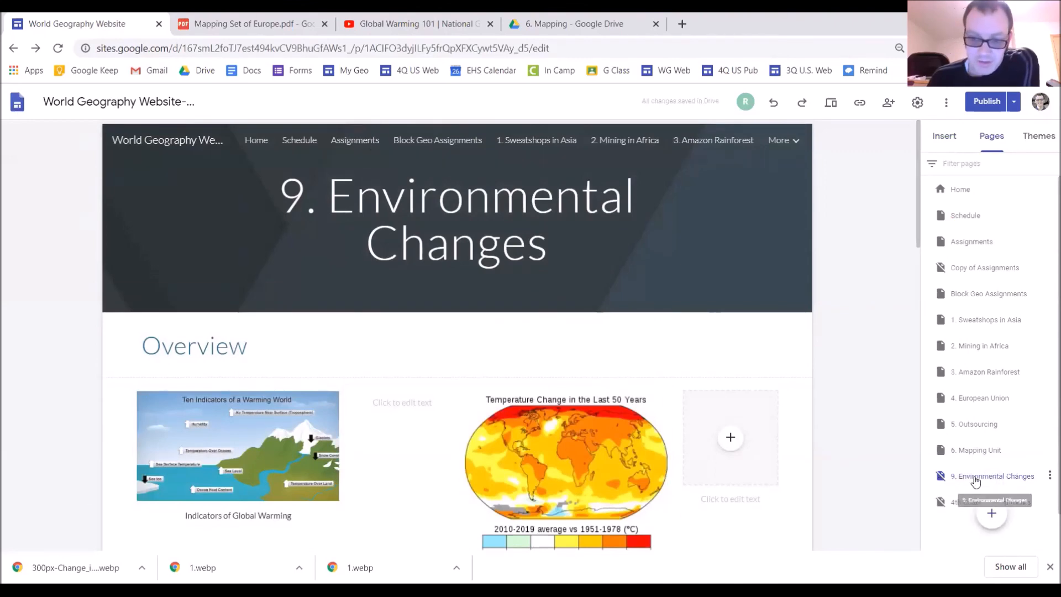
click(1048, 480)
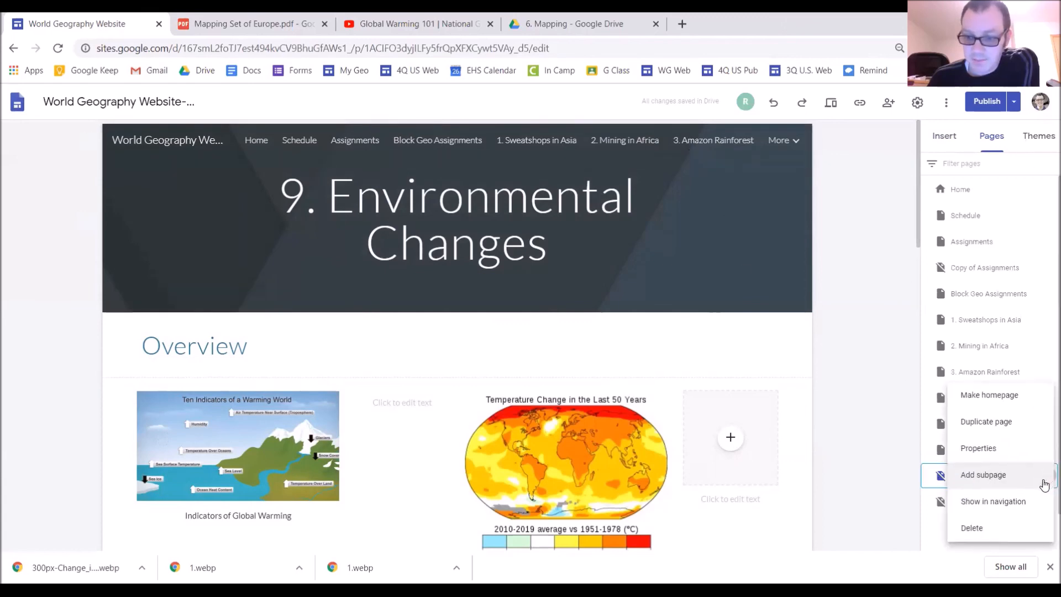
click(1034, 502)
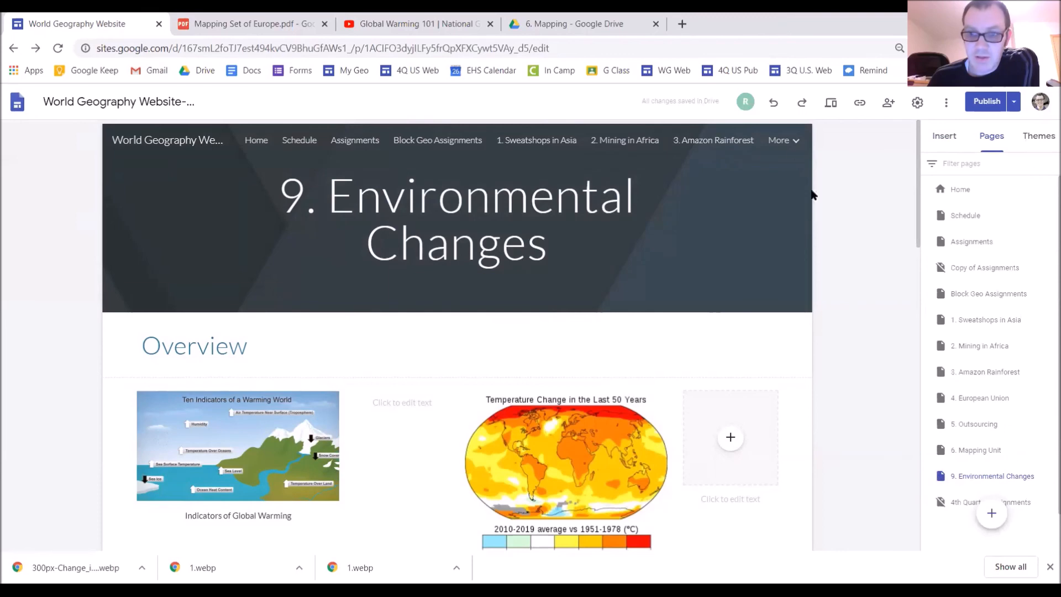
mouse_move(789, 148)
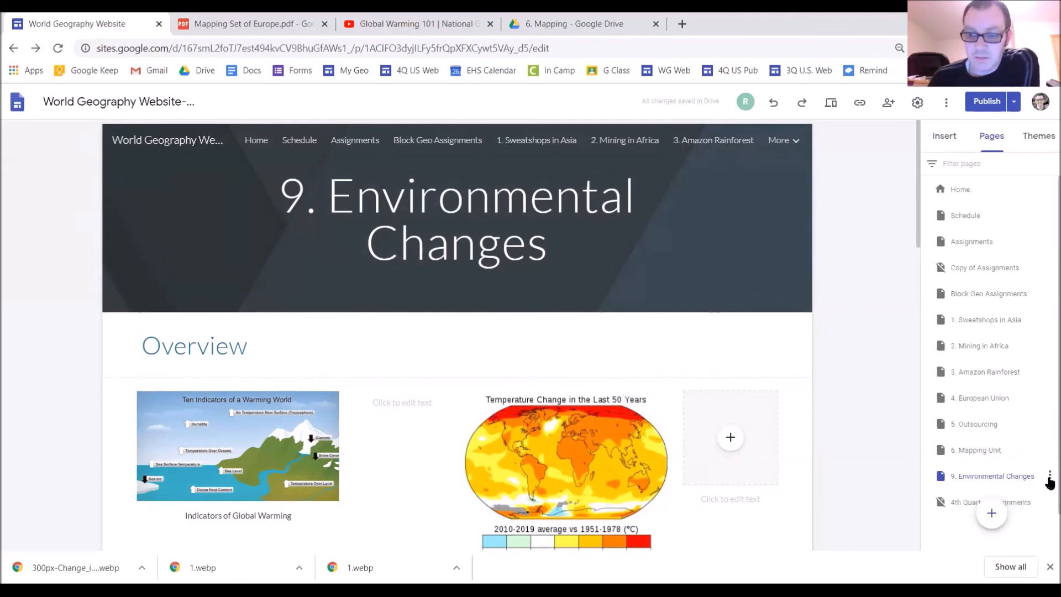
Add a subpage named "Human Changes" under the 9. Environmental Changes page.
click(1049, 479)
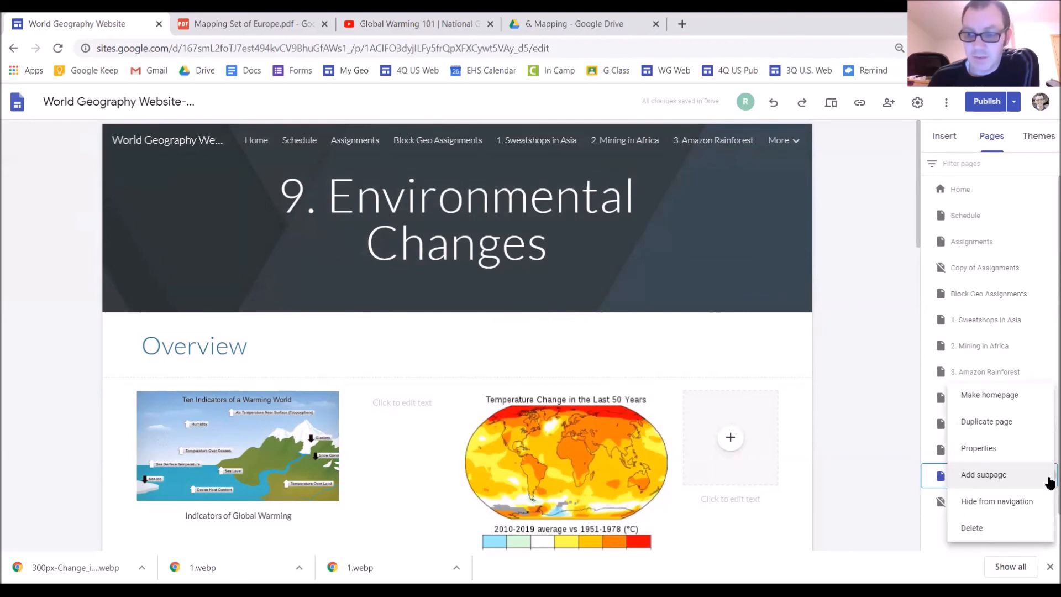
click(1048, 481)
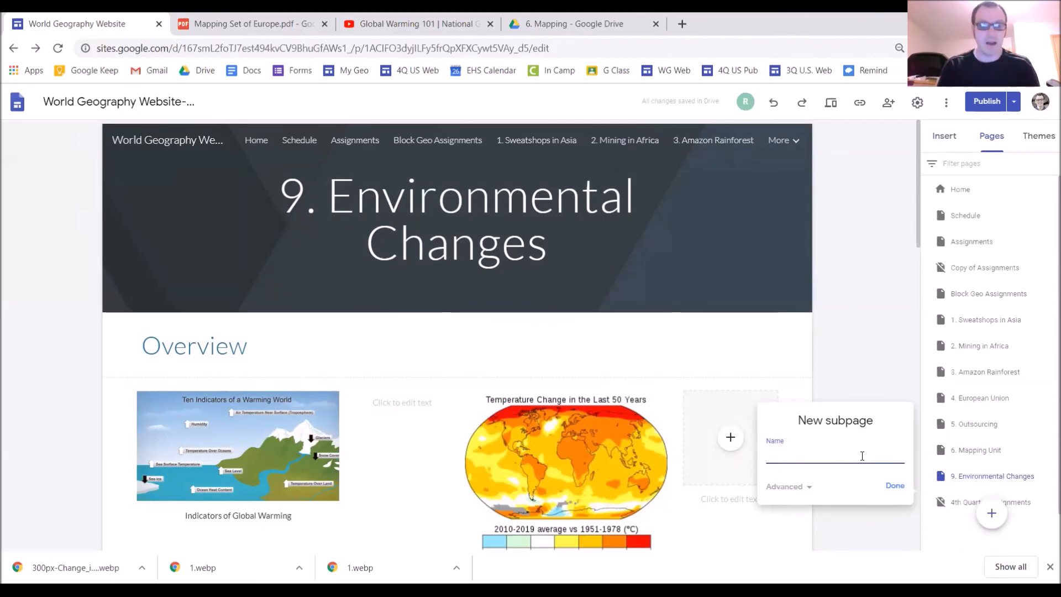
text(Human Changes)
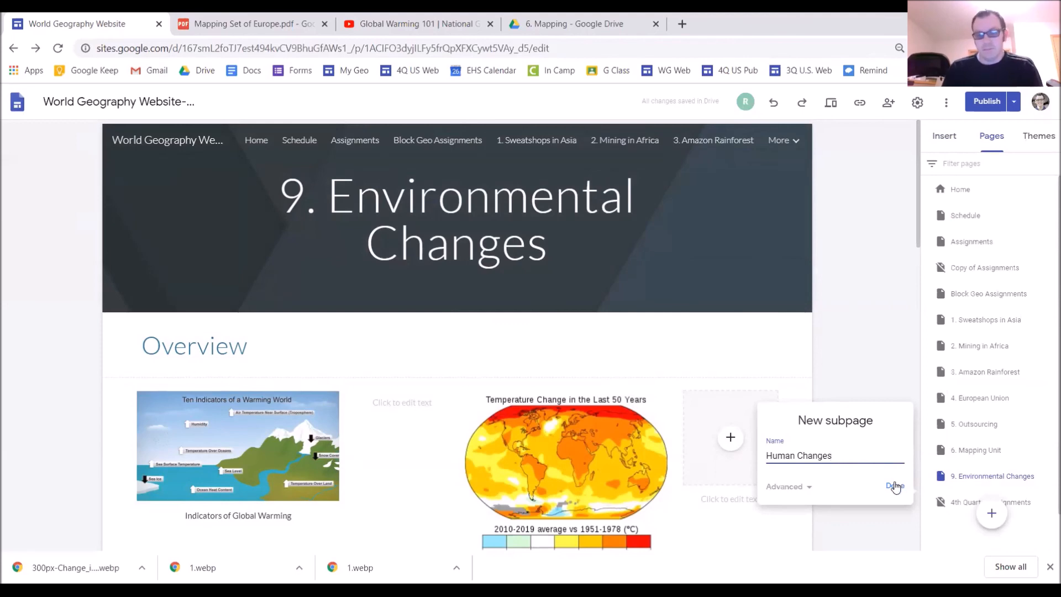
click(895, 486)
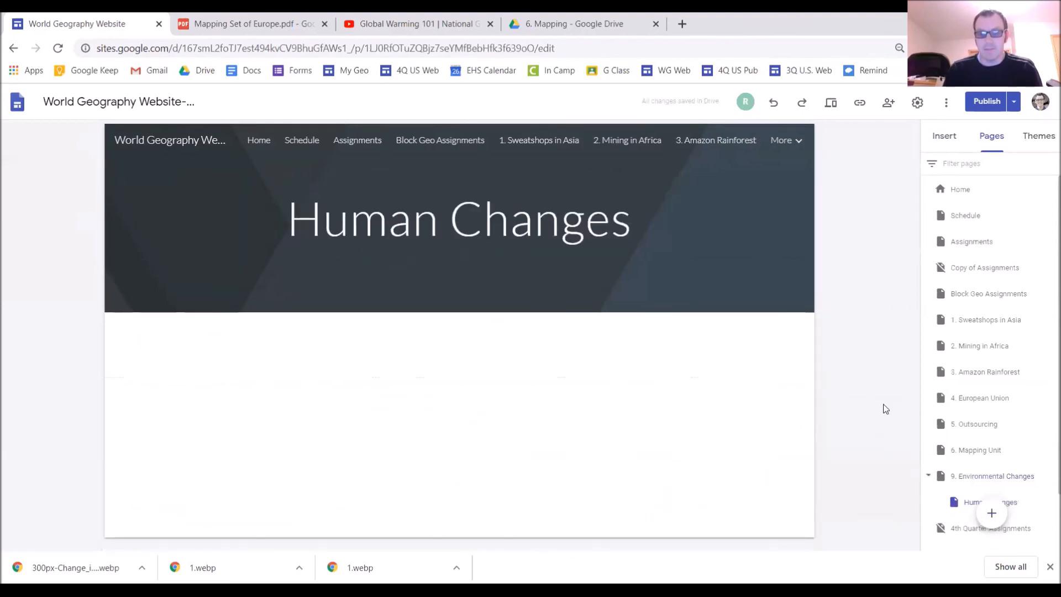